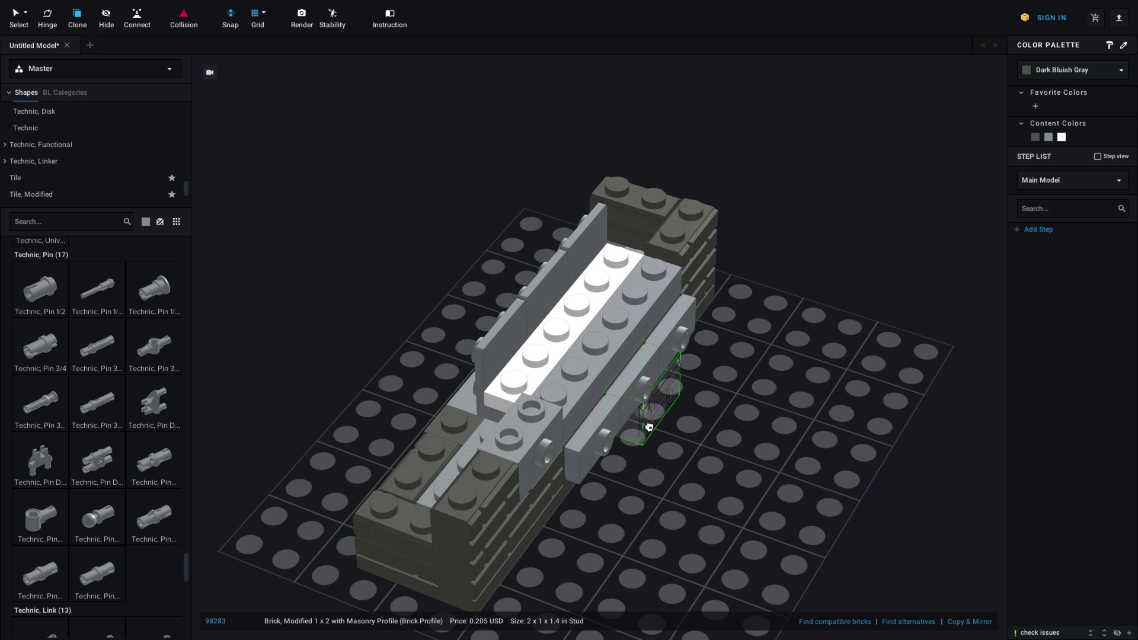
Turn the masonry brick a quarter turn and set it beside the firebox wall
key(Right)
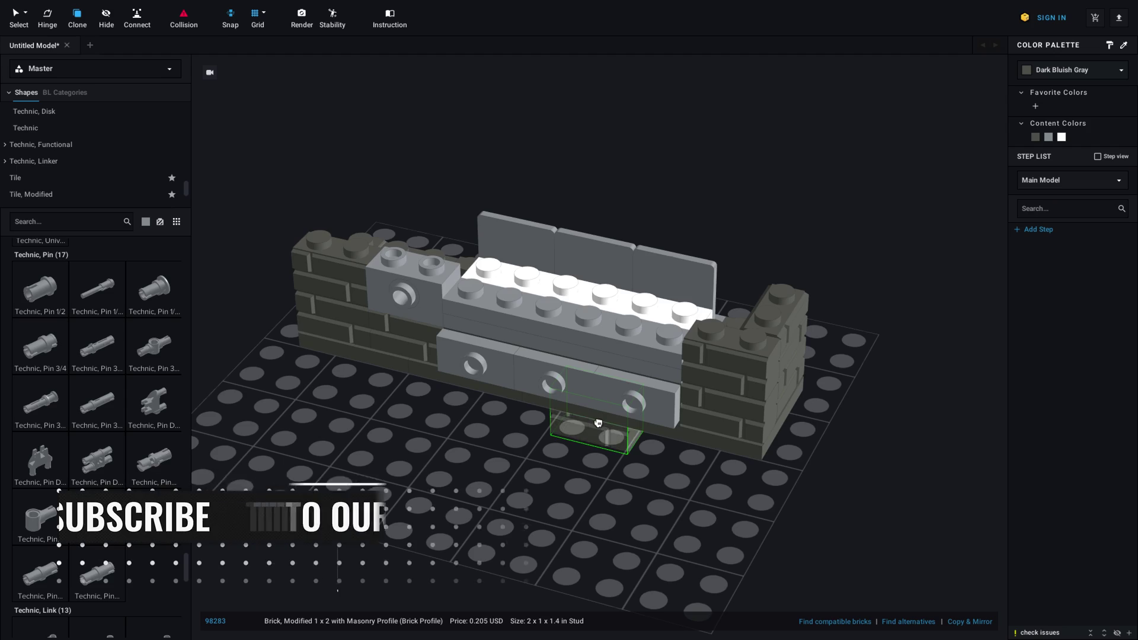
right_drag(597, 424, 634, 418)
key(Left)
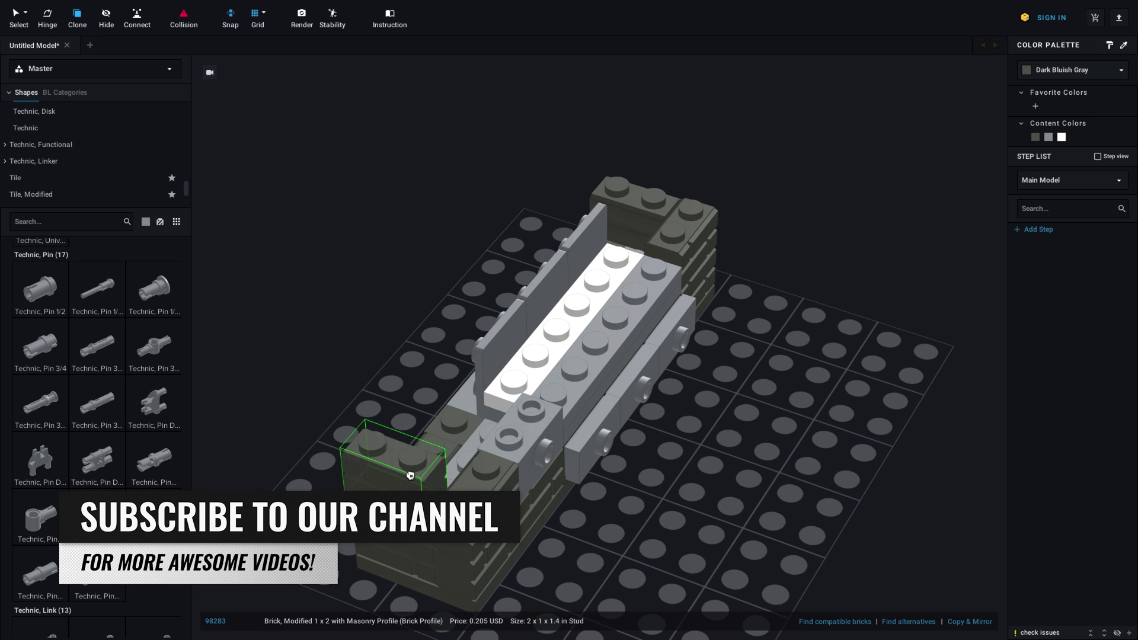
drag(409, 475, 350, 460)
right_drag(351, 460, 381, 457)
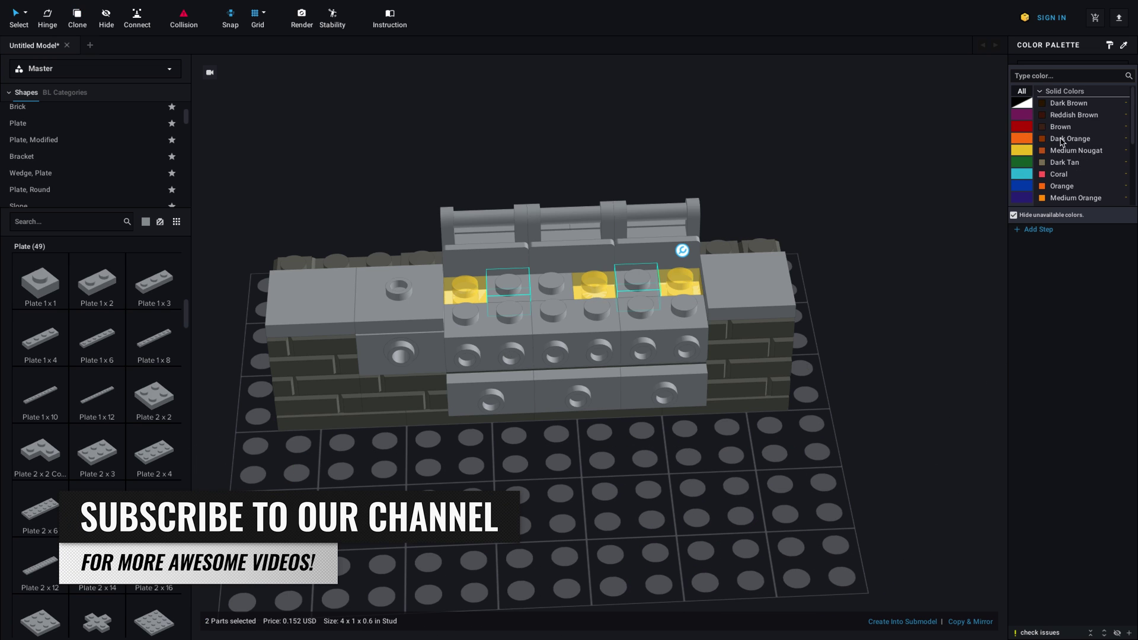
Recolour the firebox plates Trans-Orange and add a white Wheel Cover as the grate
scroll(1065, 145, down, 1)
scroll(1065, 145, down, 4)
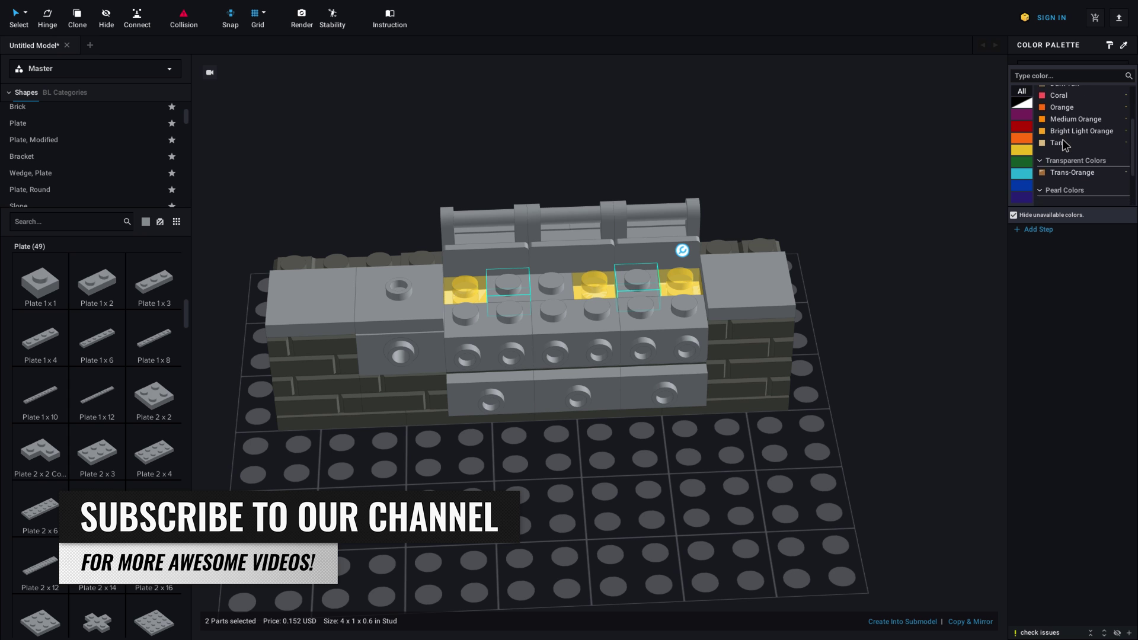
click(1065, 146)
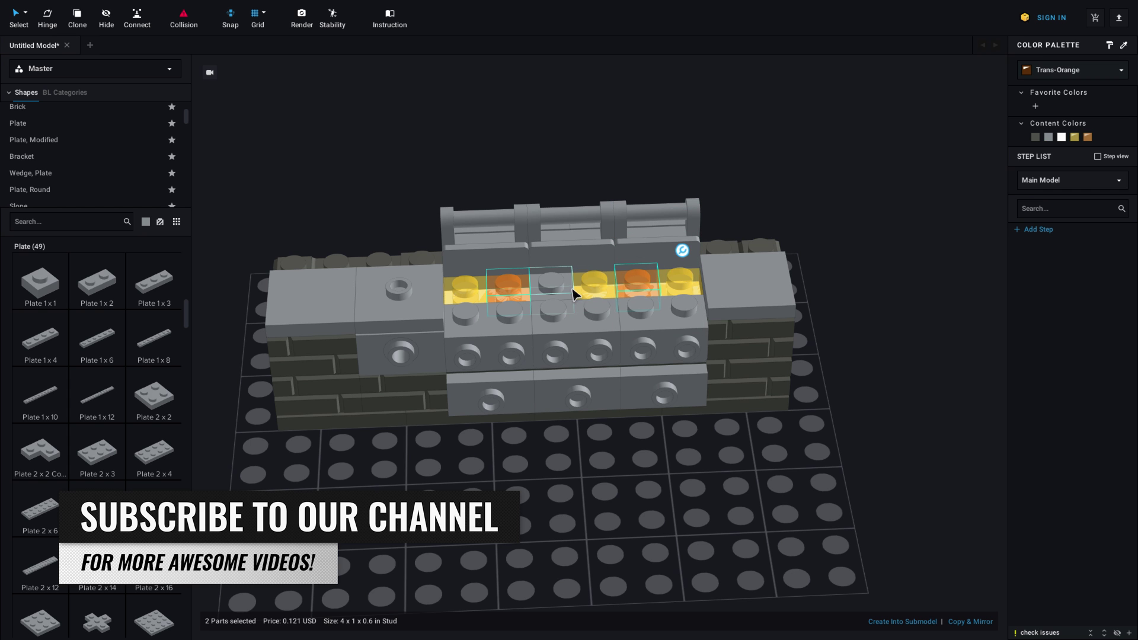
click(551, 283)
click(1104, 74)
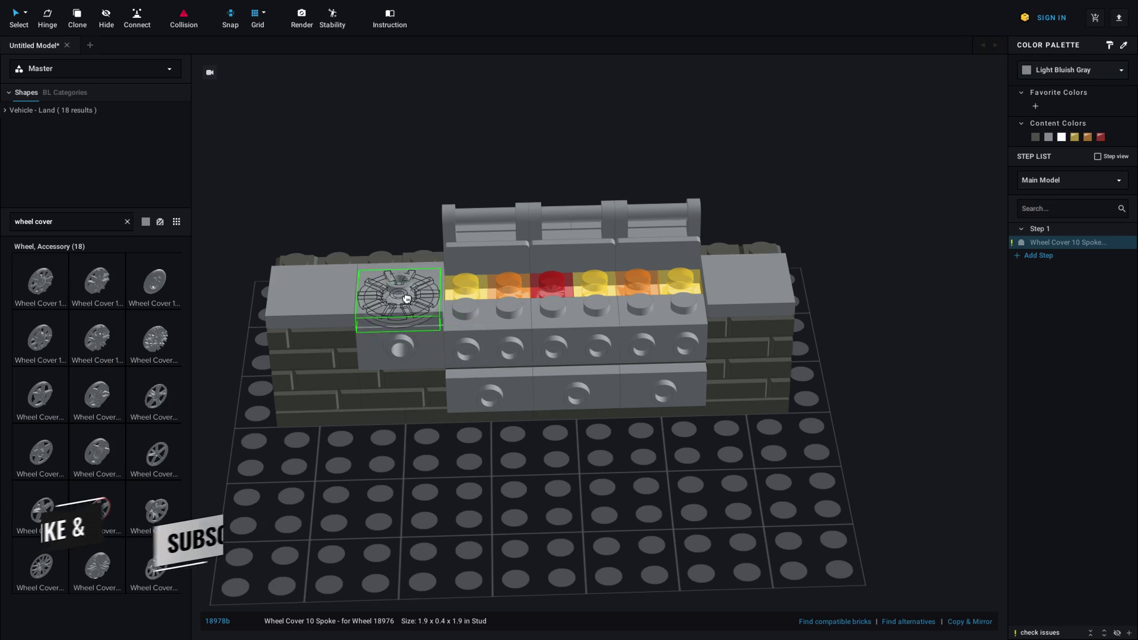
key(c)
key(Escape)
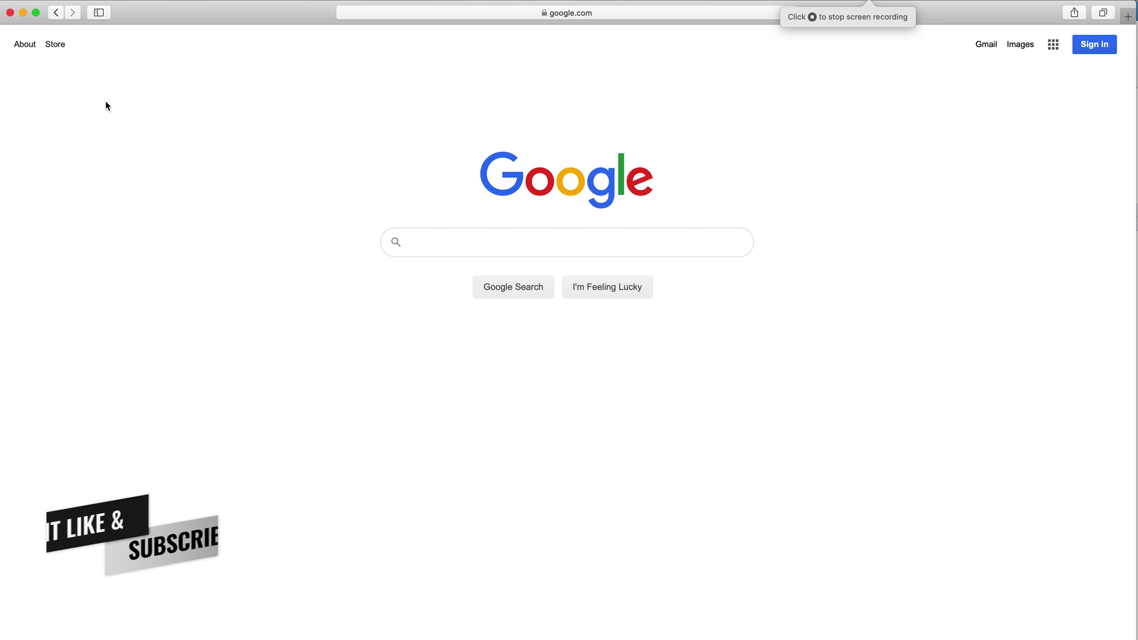
Search Google for 'bricklink studio' and open the Studio Download result
text(bricklink studio)
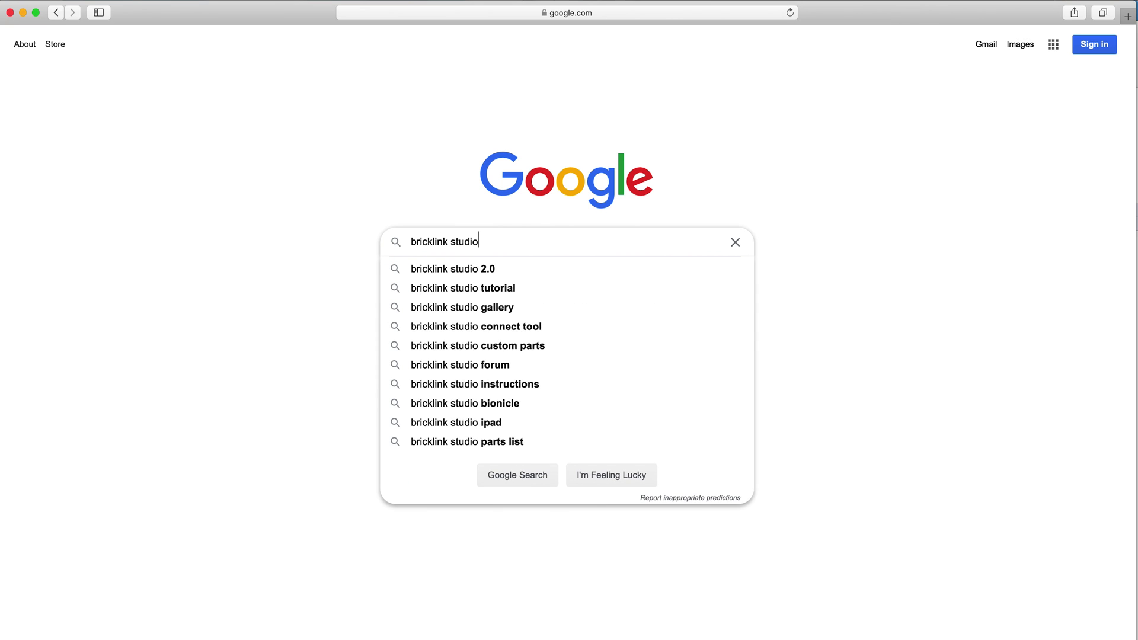
key(Return)
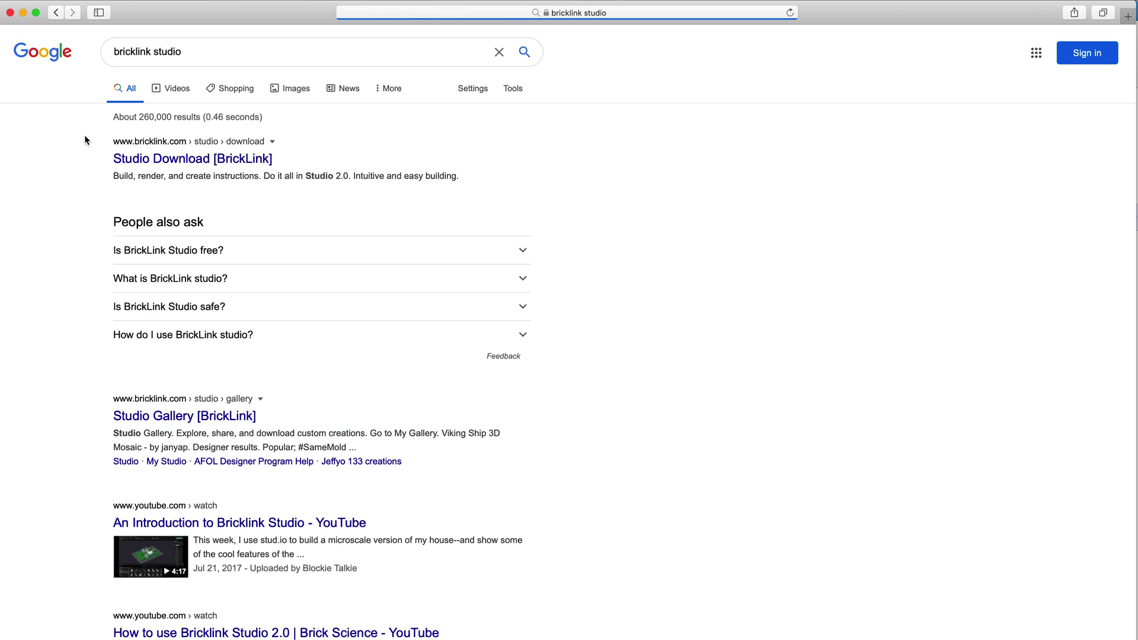
click(119, 162)
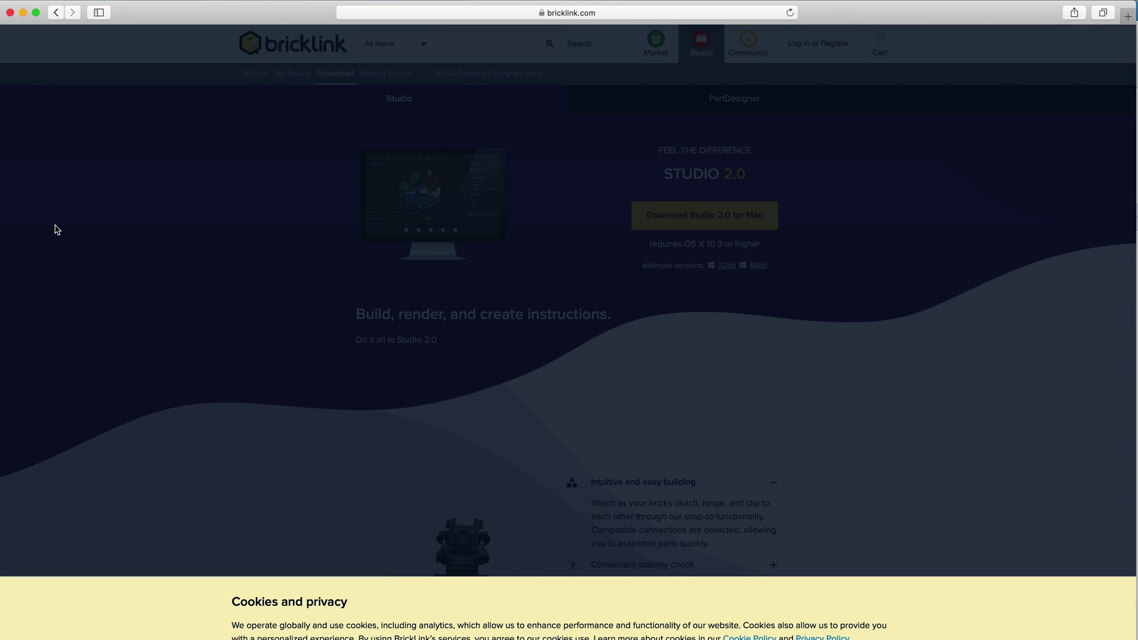
Dismiss the cookie notice and scroll through the Studio 2.0 download page
click(246, 599)
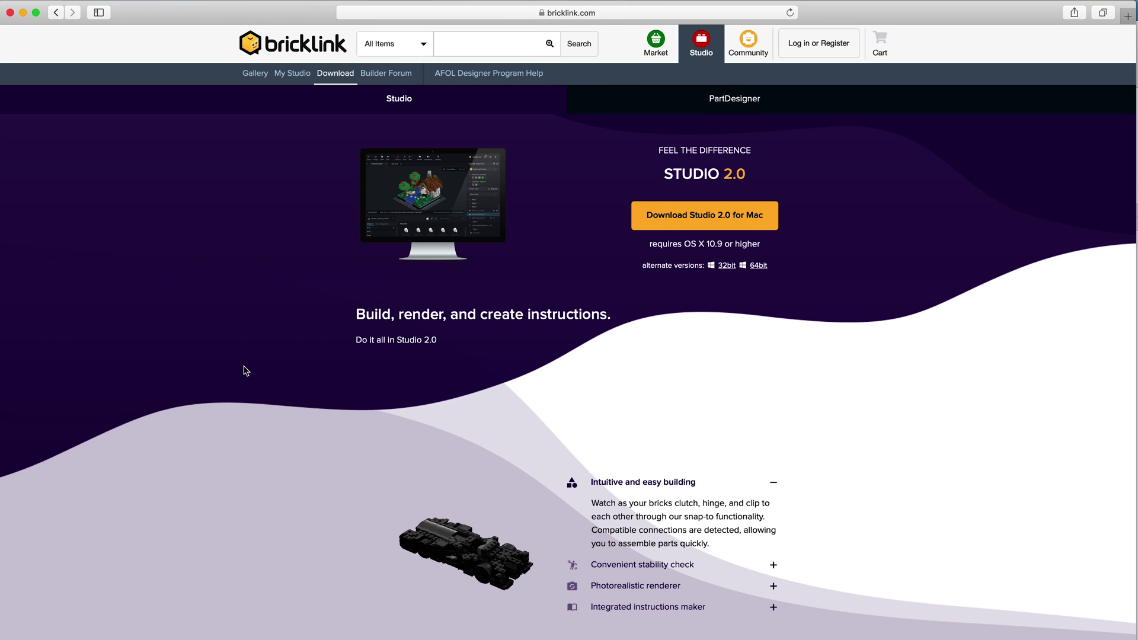
scroll(245, 371, down, 1)
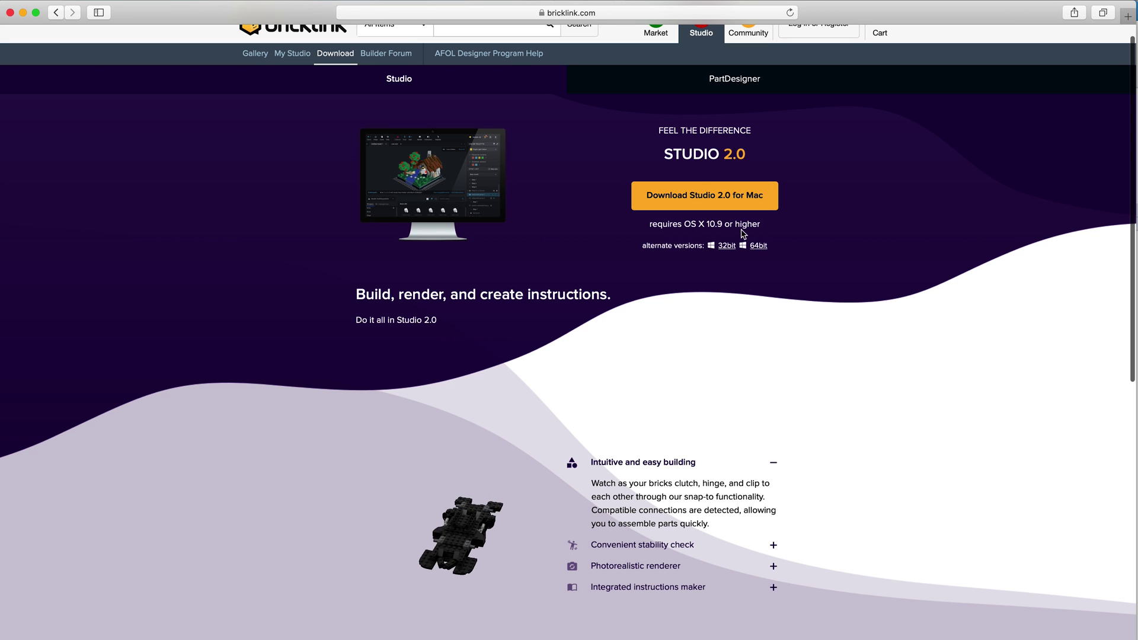
scroll(812, 246, down, 2)
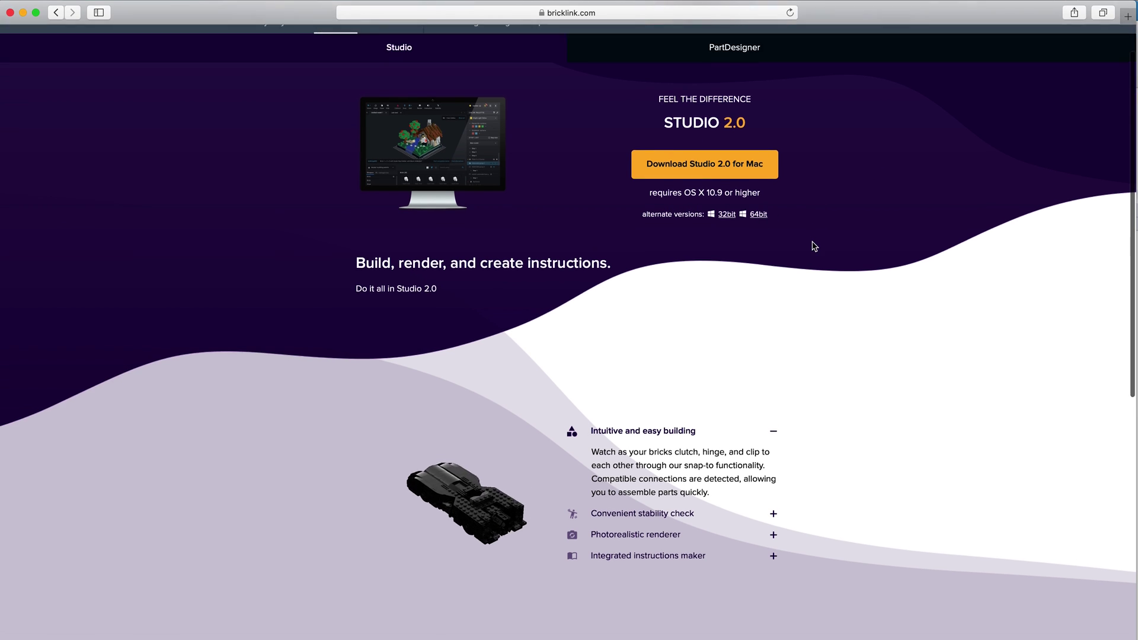
scroll(814, 246, down, 10)
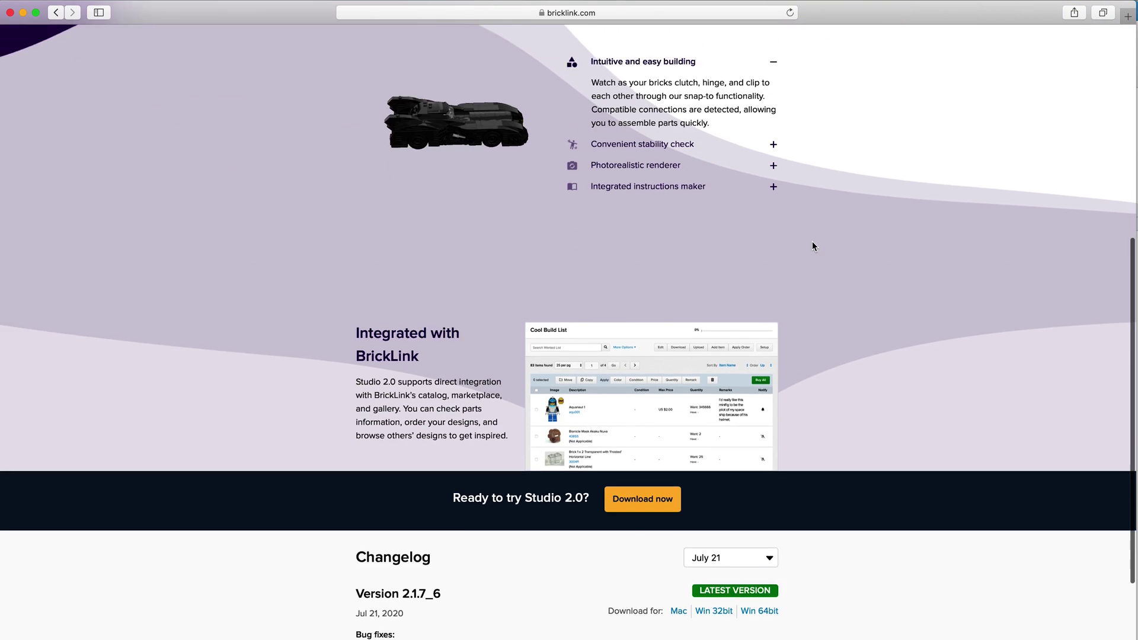
scroll(813, 247, down, 3)
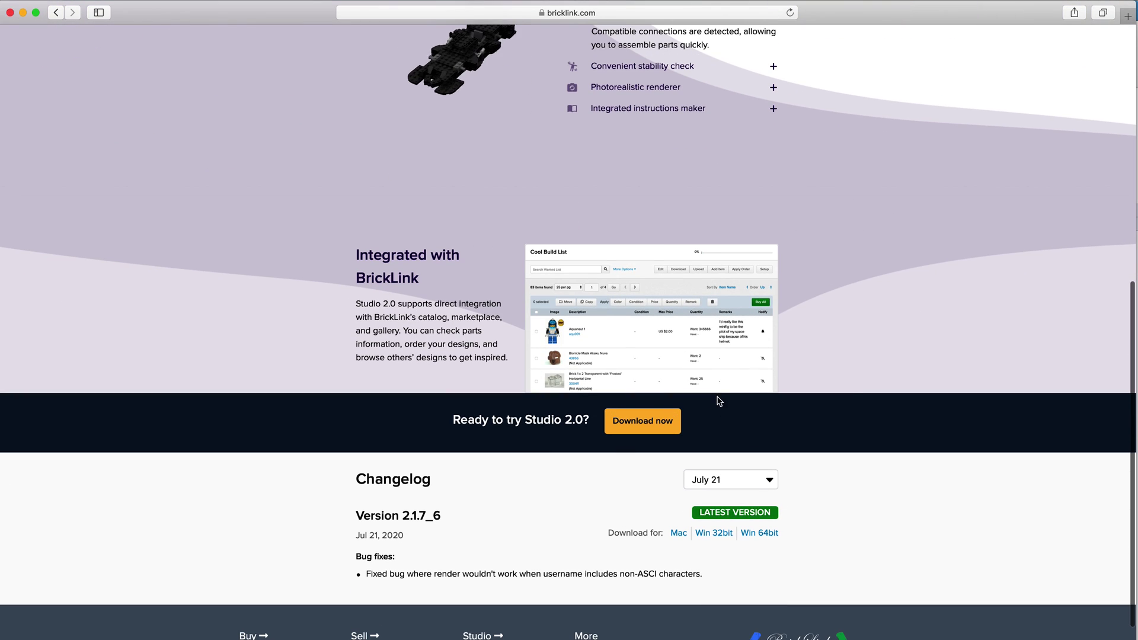
scroll(841, 422, up, 13)
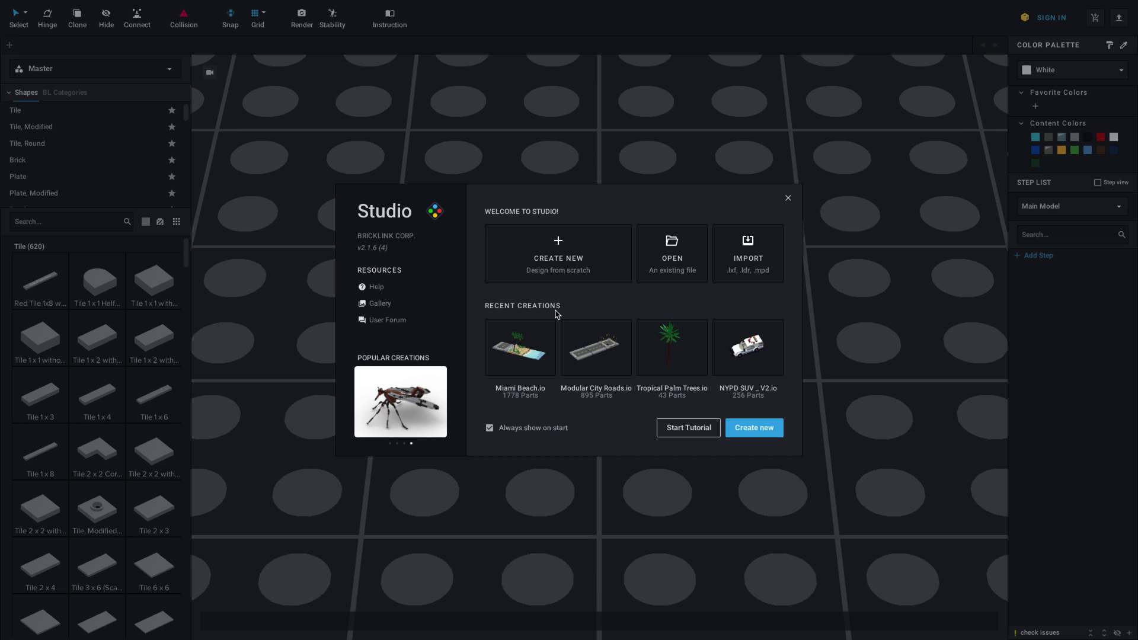
Choose CREATE NEW in the Welcome to Studio dialog to get an empty Untitled Model
click(560, 252)
Zoom and orbit to an angled view of the empty baseplate, keeping White as the active colour
scroll(401, 300, down, 6)
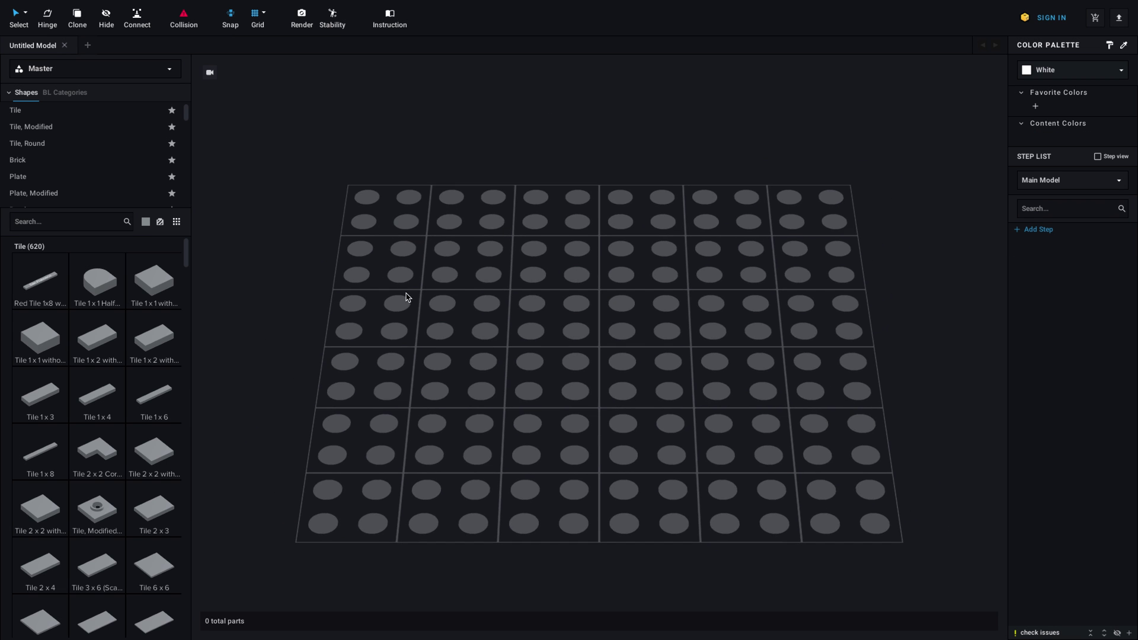
scroll(492, 315, up, 6)
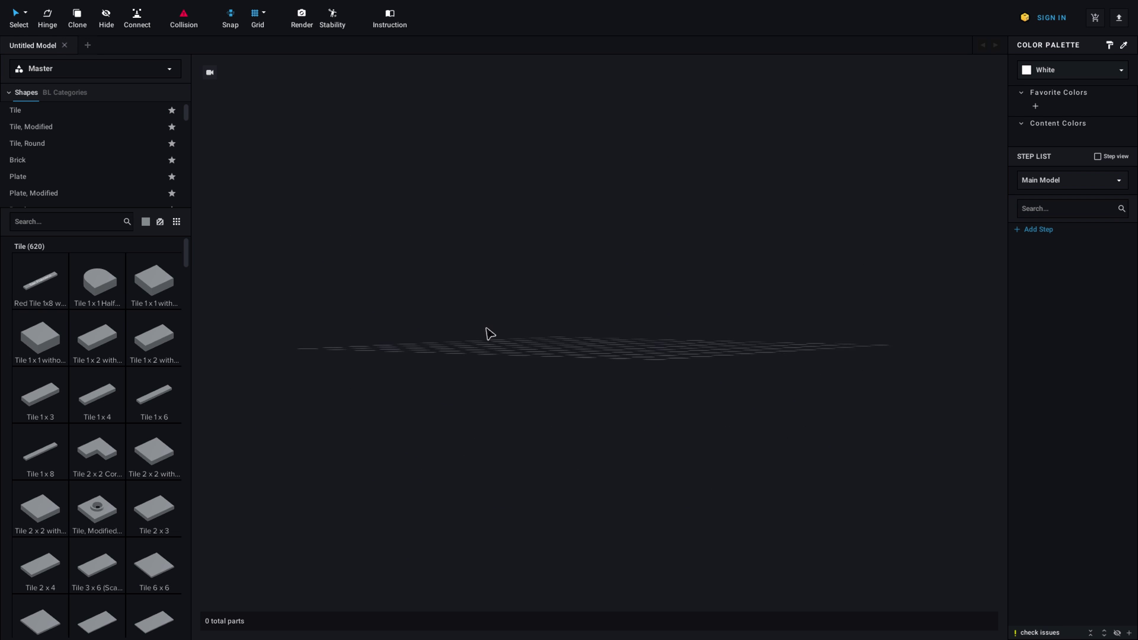
mouse_move(543, 347)
right_down()
mouse_move(508, 330)
mouse_move(490, 350)
mouse_move(526, 354)
right_up()
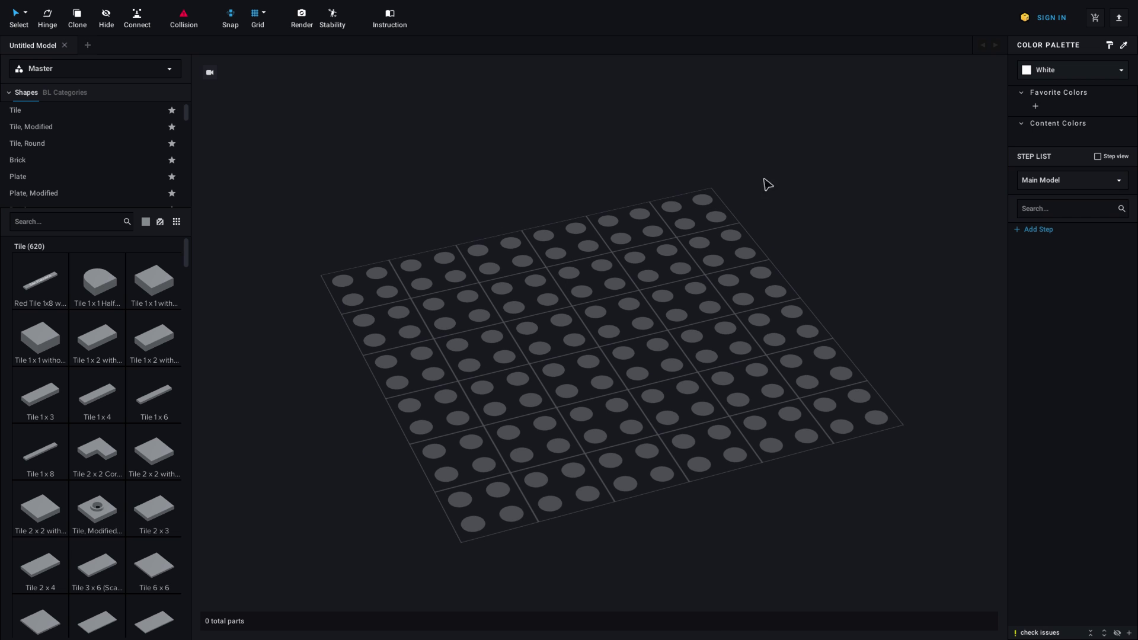
click(1120, 72)
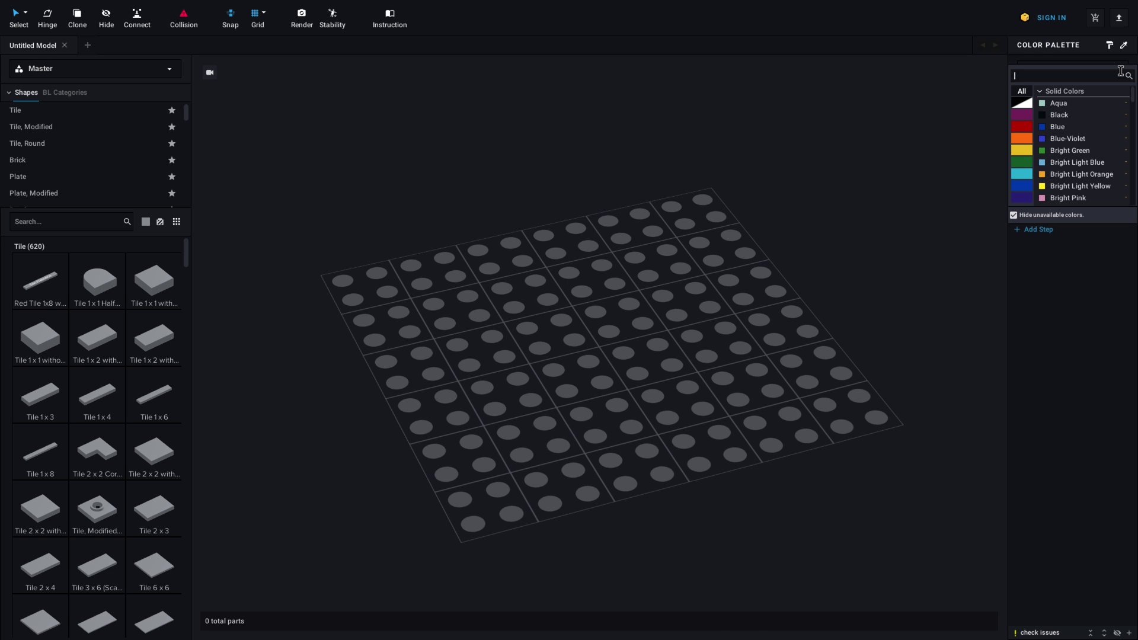
scroll(1090, 108, down, 5)
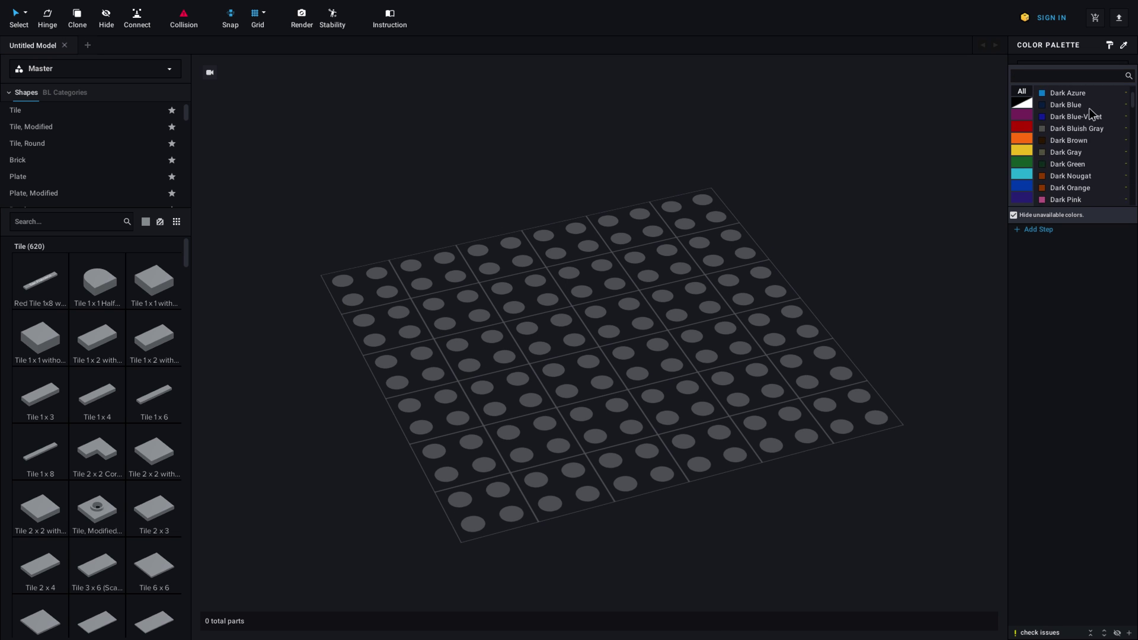
scroll(1085, 110, up, 5)
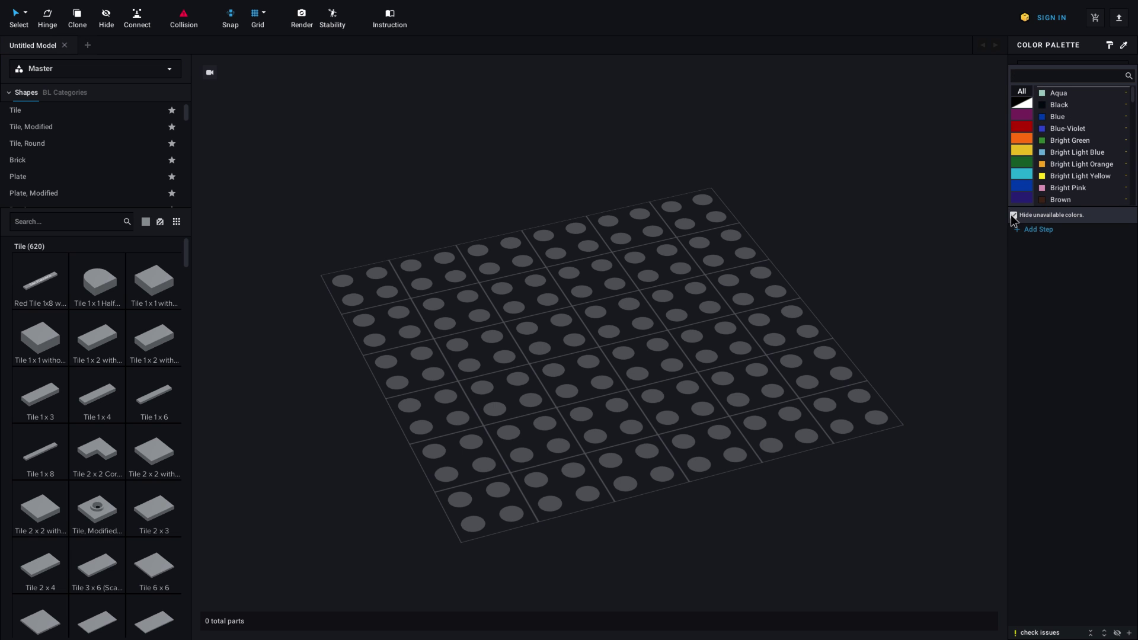
click(1067, 284)
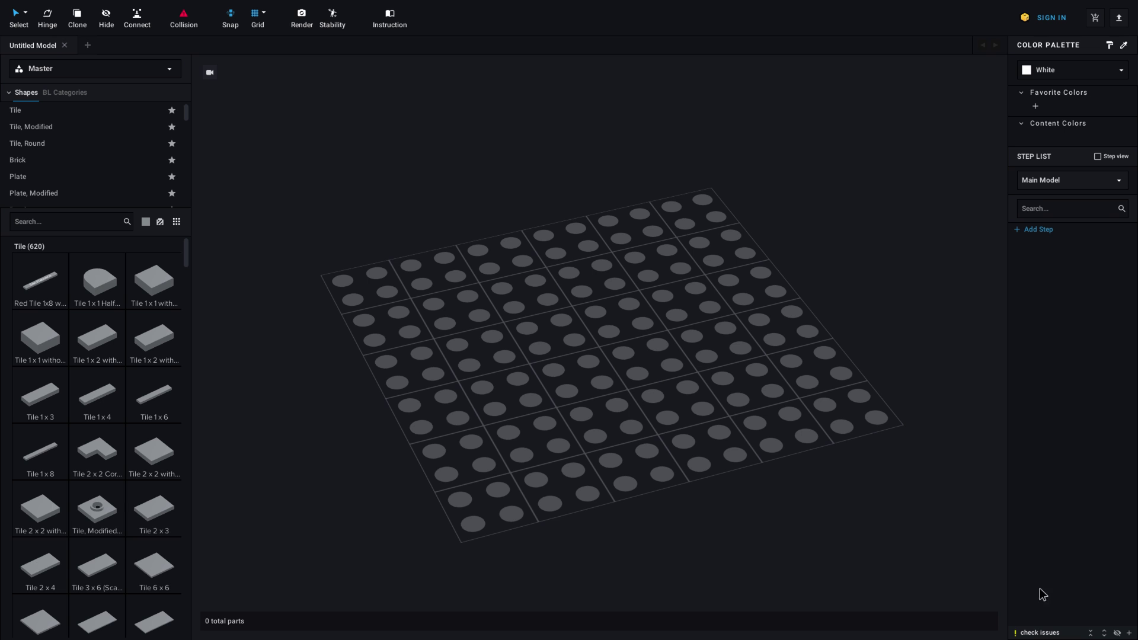
click(133, 337)
click(406, 344)
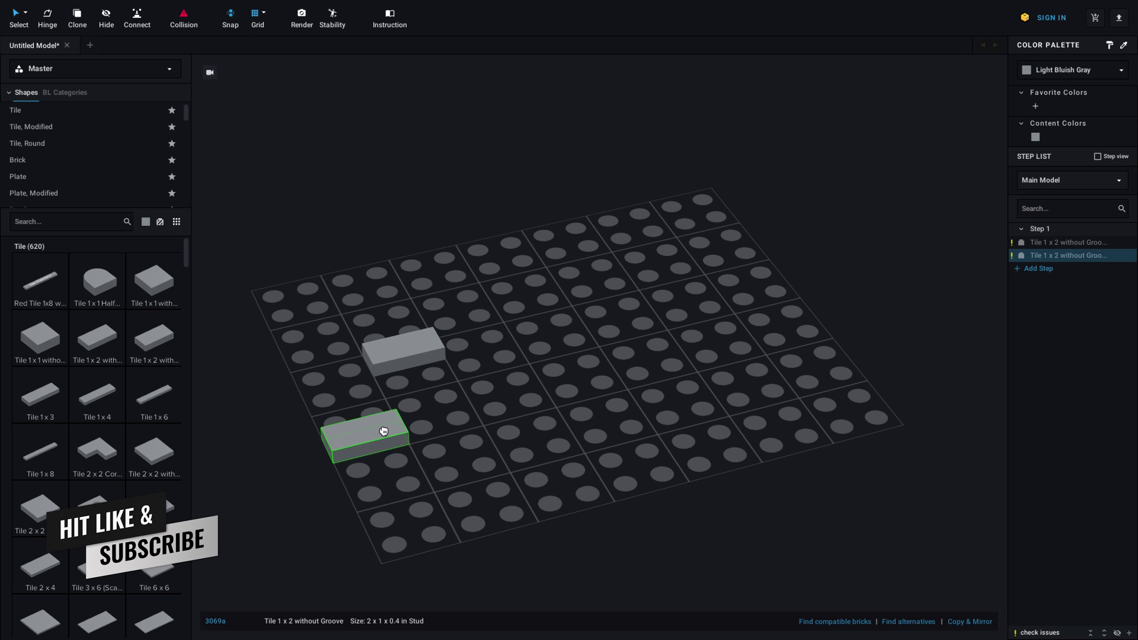
click(383, 431)
key(Escape)
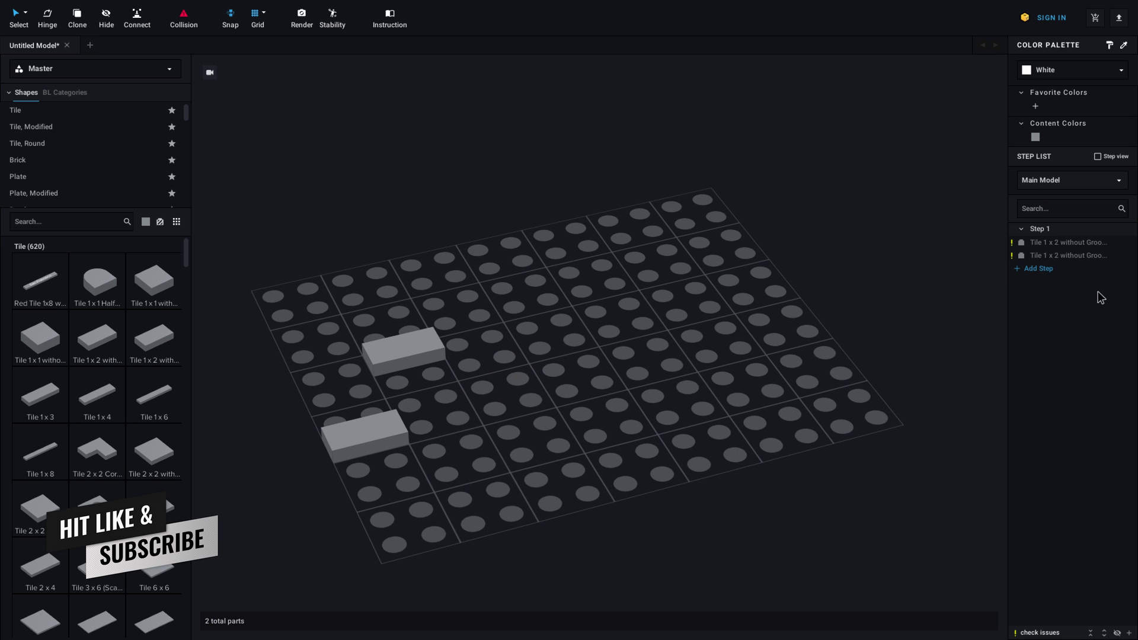
click(117, 334)
click(520, 320)
click(540, 370)
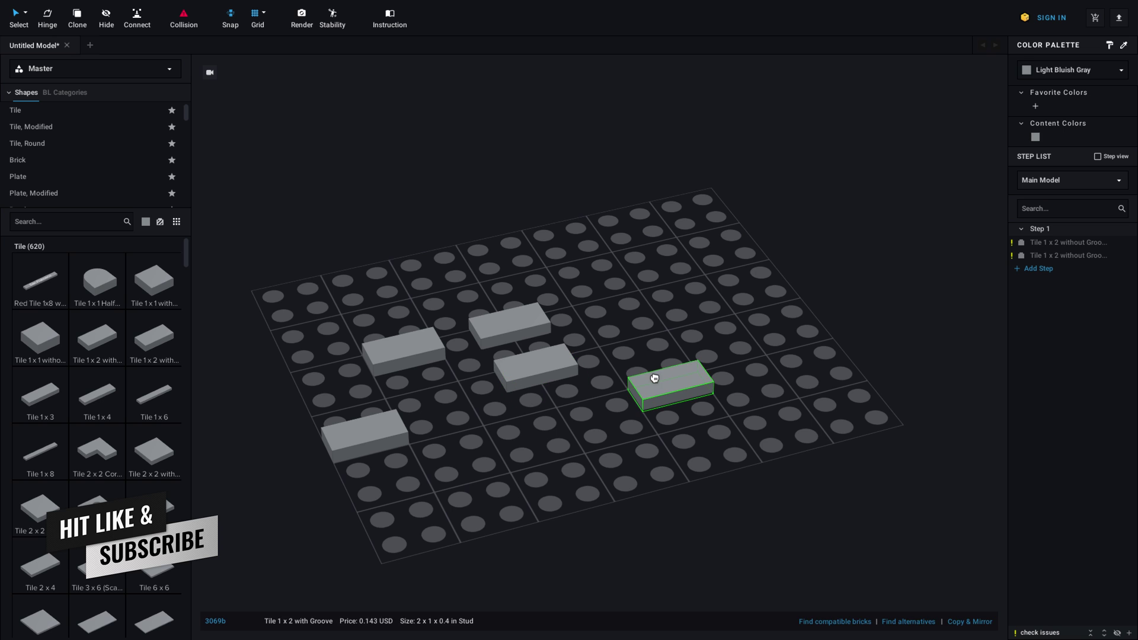
key(Escape)
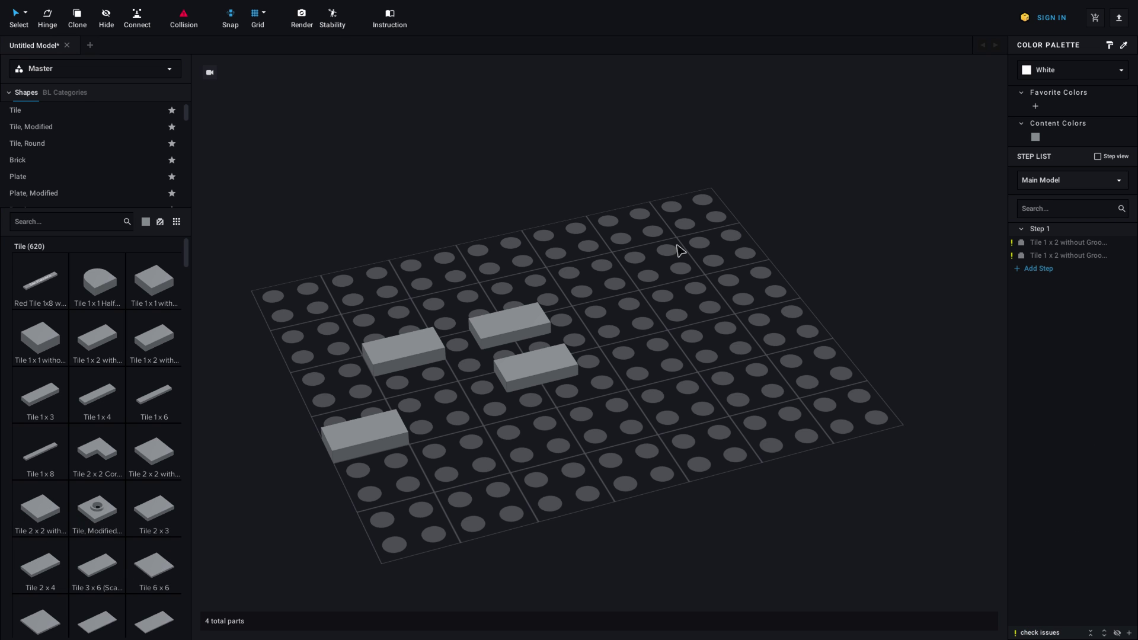
drag(260, 256, 613, 460)
key(Delete)
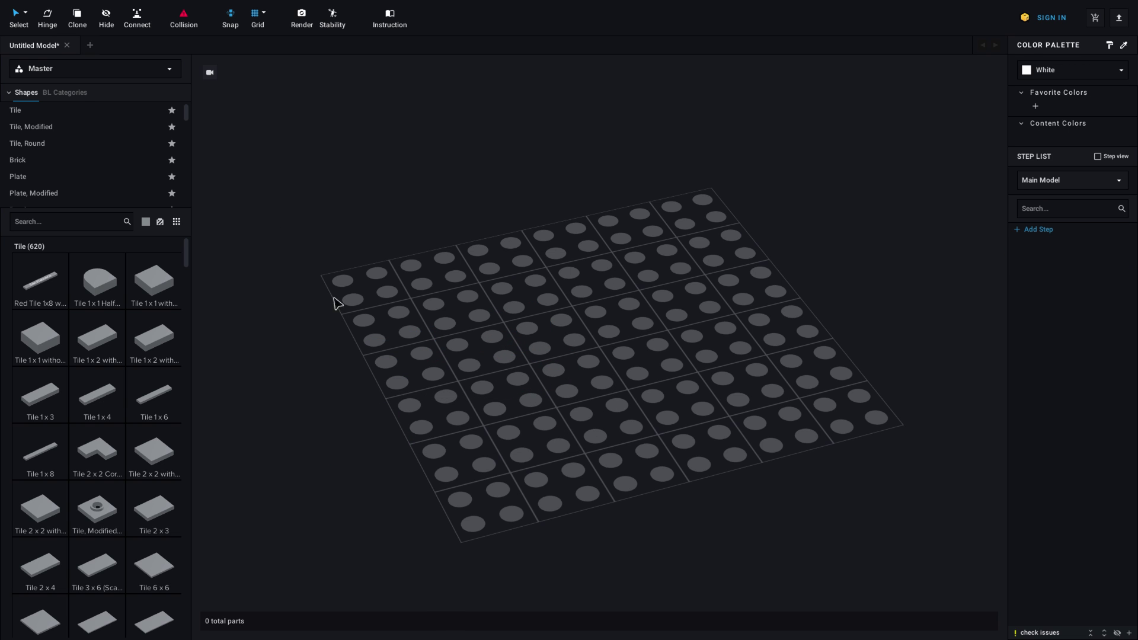
scroll(106, 172, down, 3)
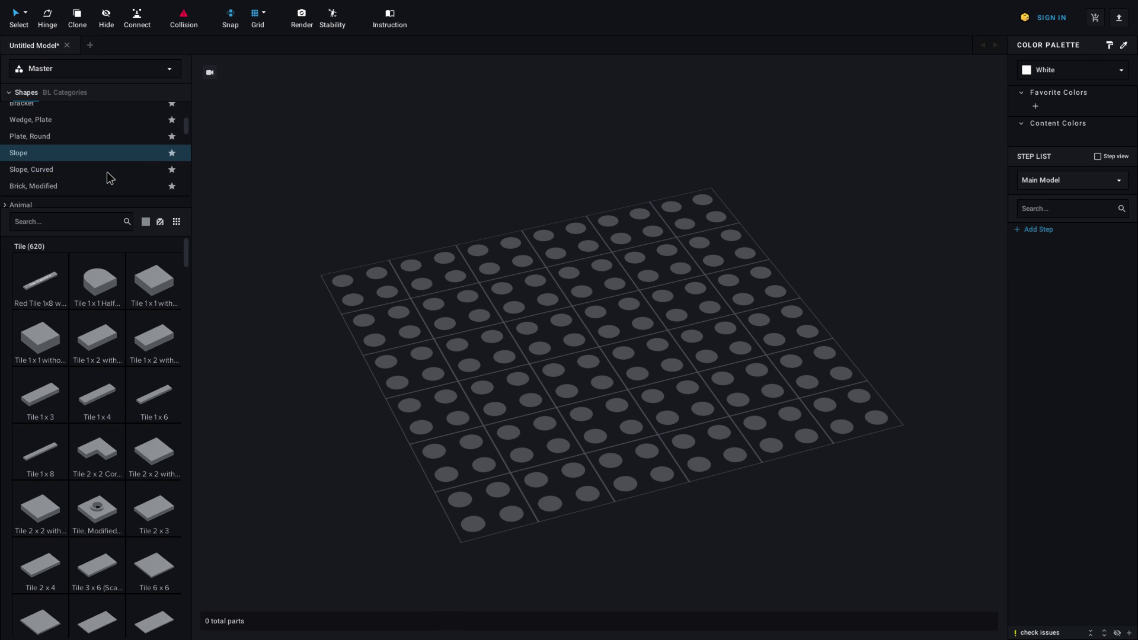
scroll(107, 172, down, 6)
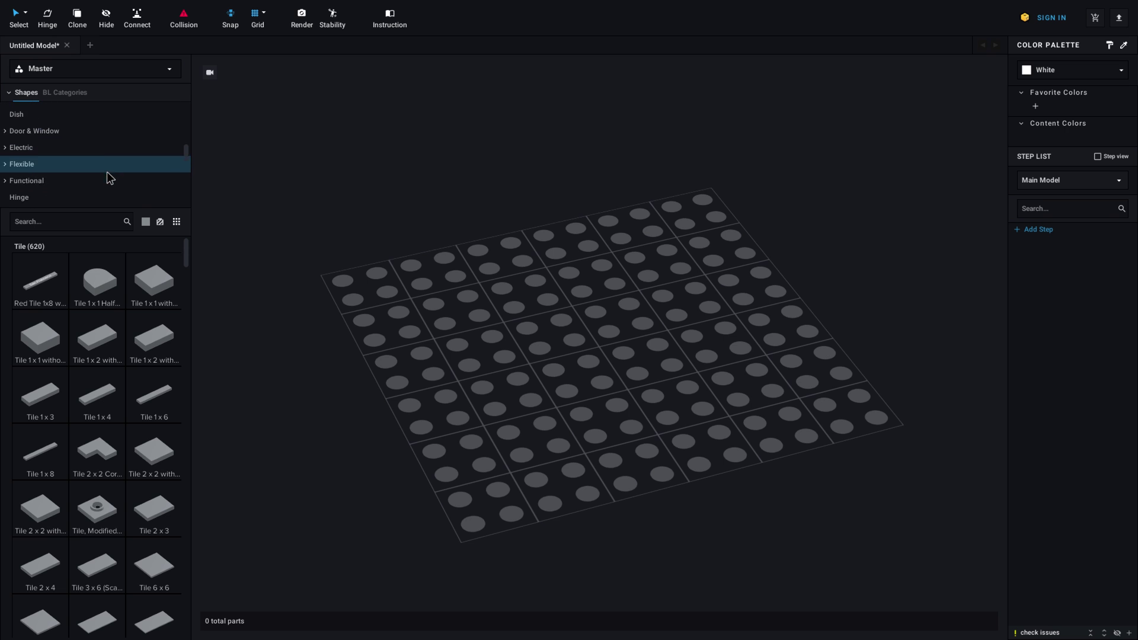
scroll(106, 171, down, 3)
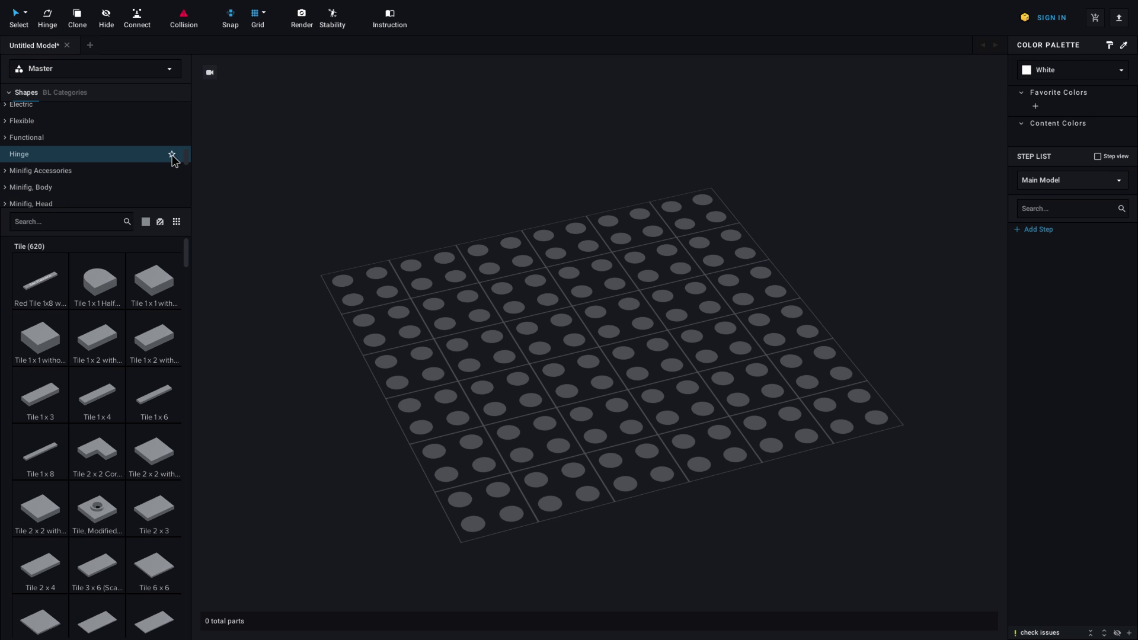
scroll(112, 186, up, 12)
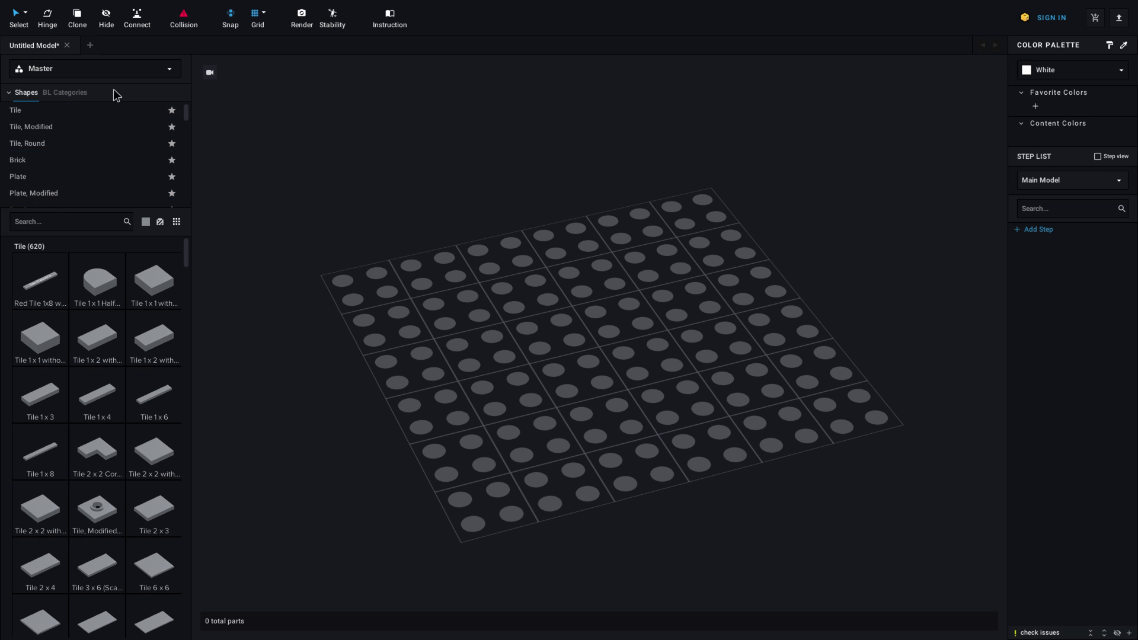
scroll(109, 126, down, 1)
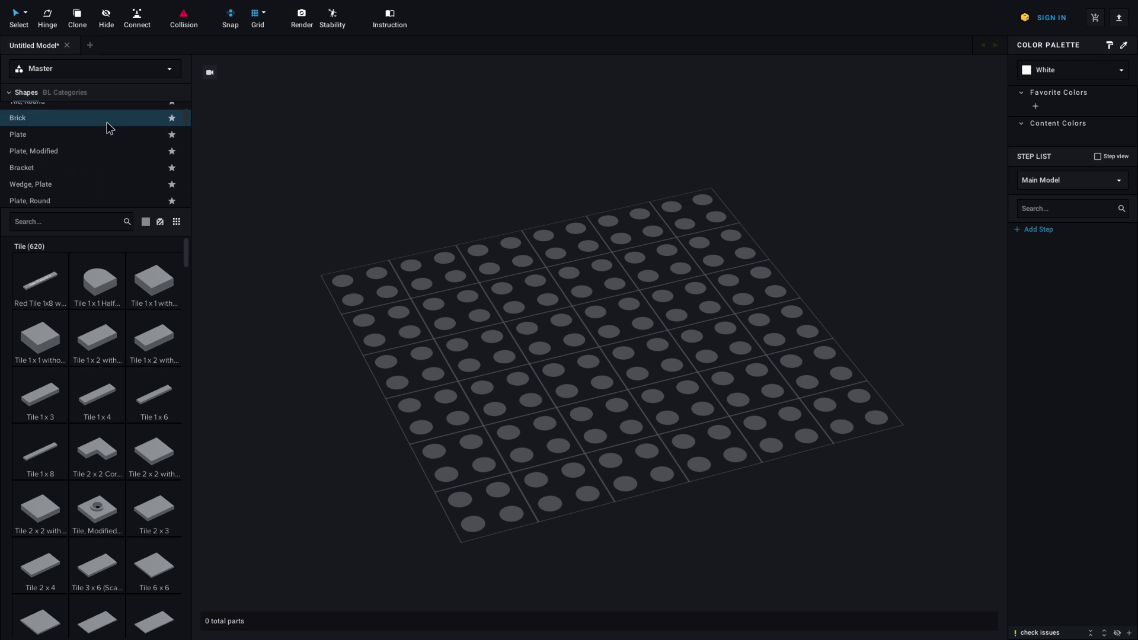
scroll(108, 126, down, 3)
scroll(108, 127, up, 2)
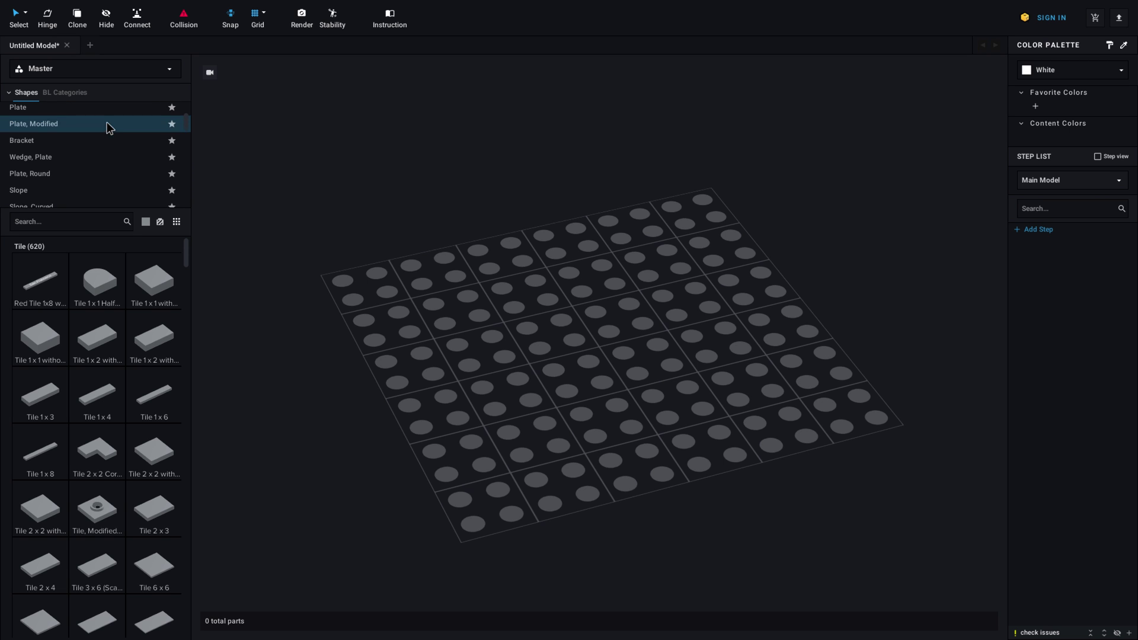
click(177, 222)
click(177, 222)
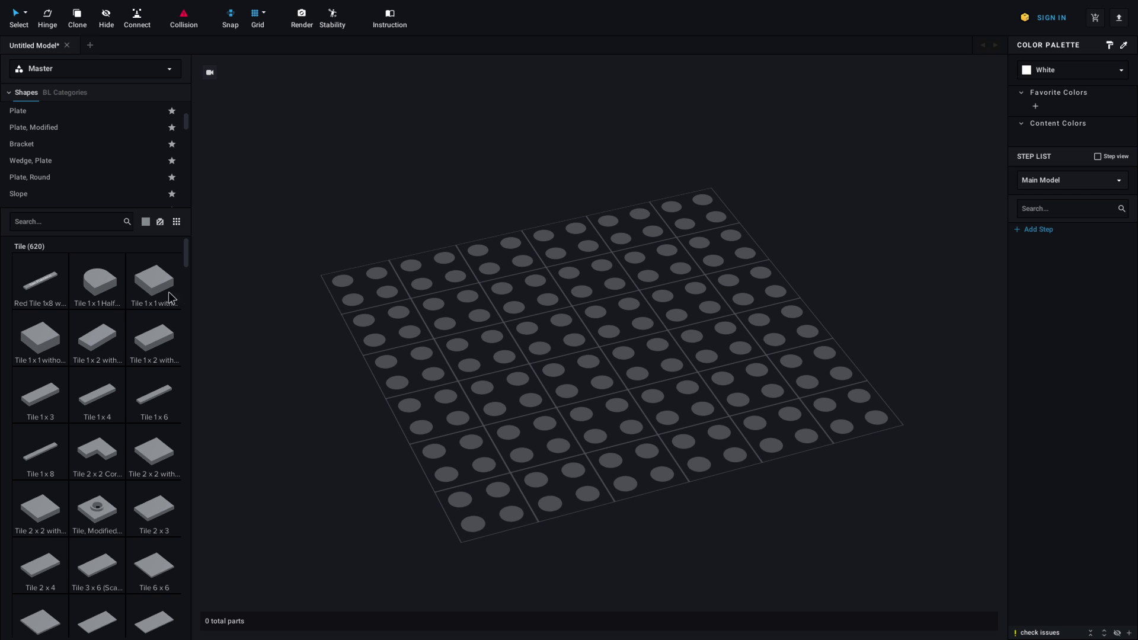
Toggle the parts-list colour and decorated-parts filters, leaving the selection mode at its default
click(146, 222)
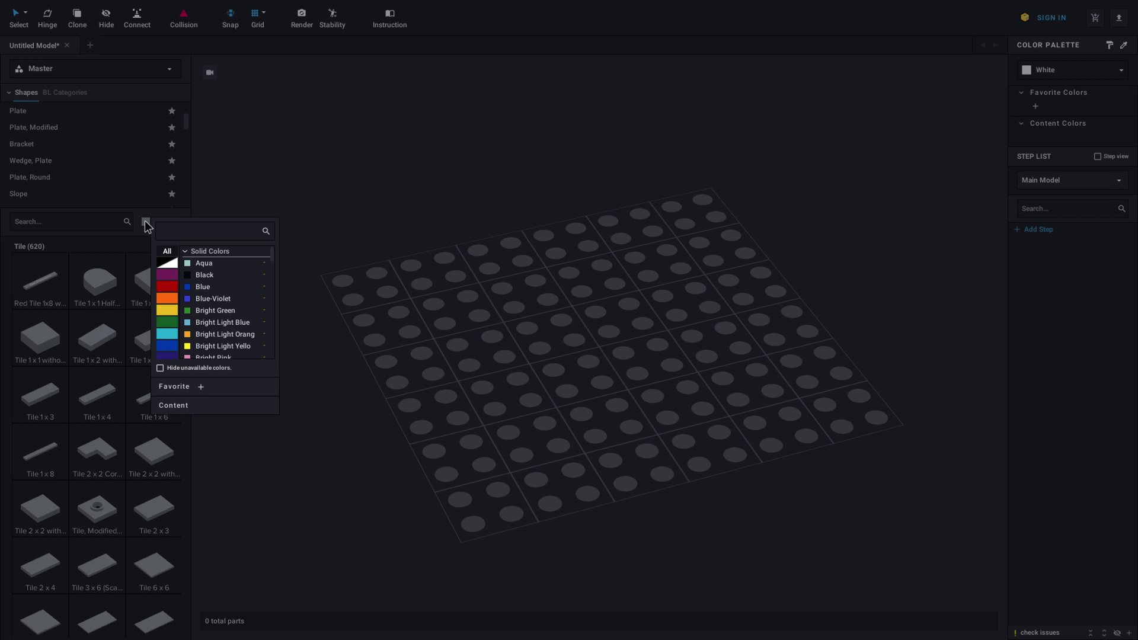
click(138, 211)
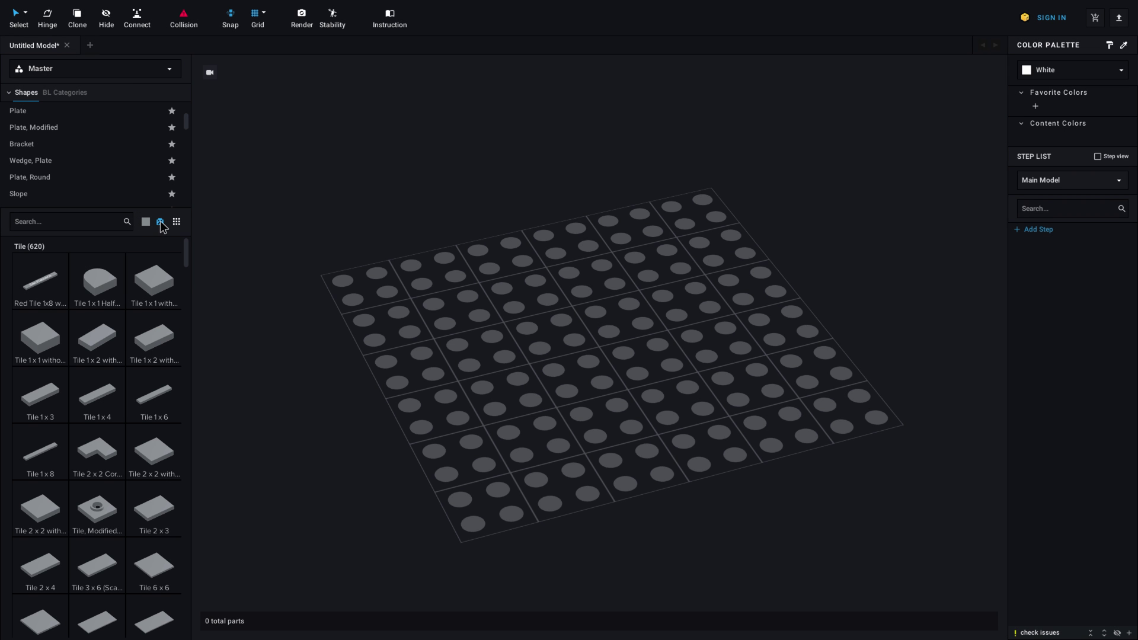
click(160, 223)
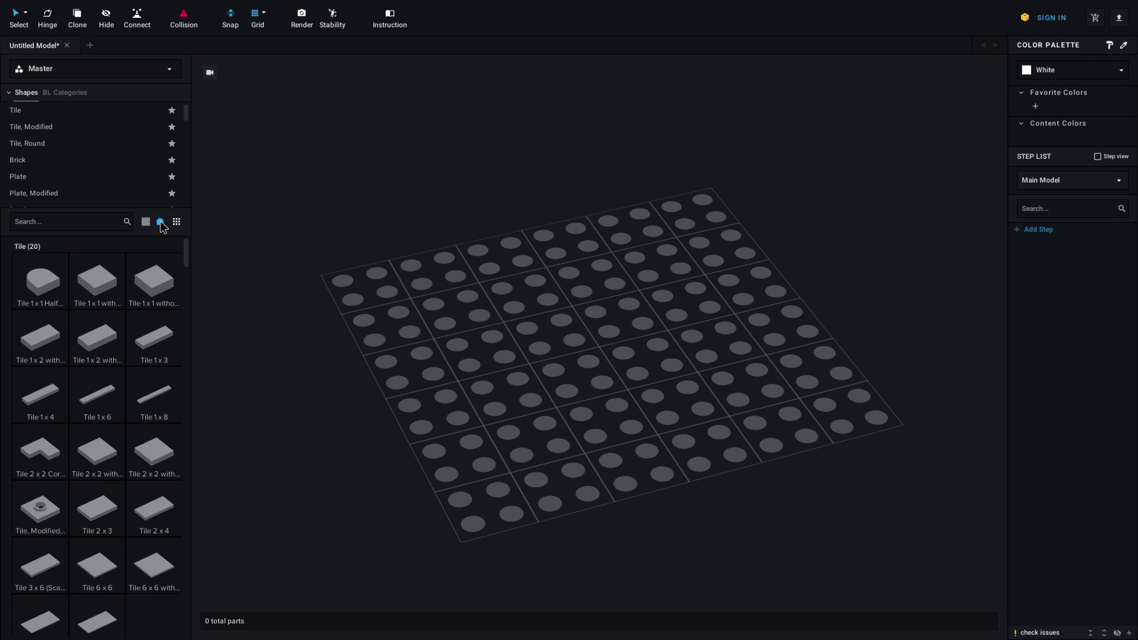
click(161, 223)
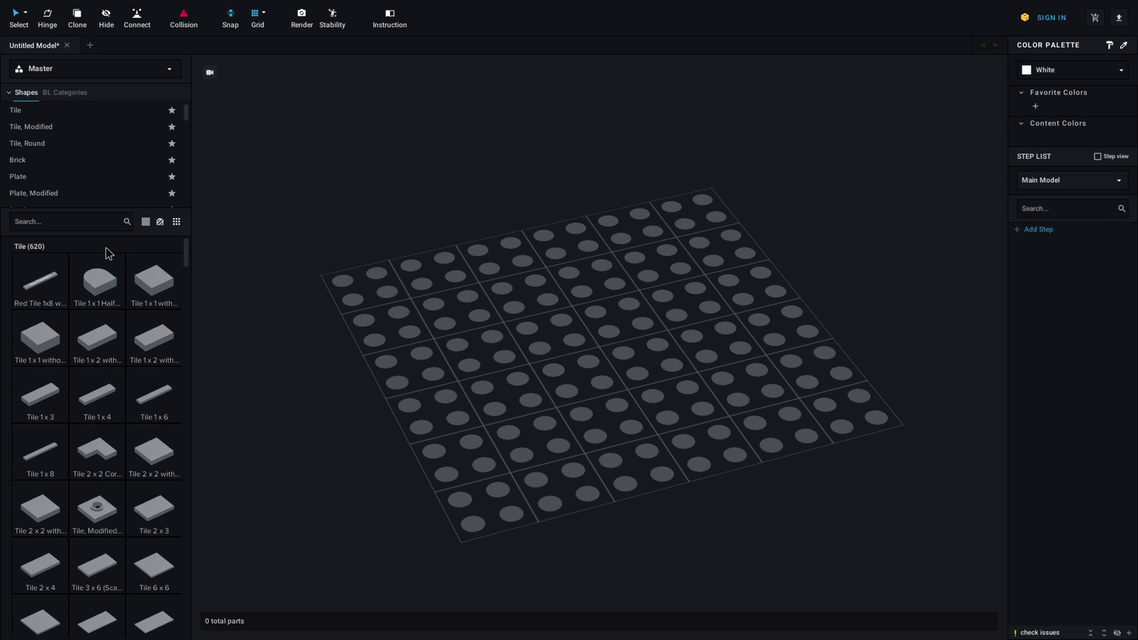
click(26, 16)
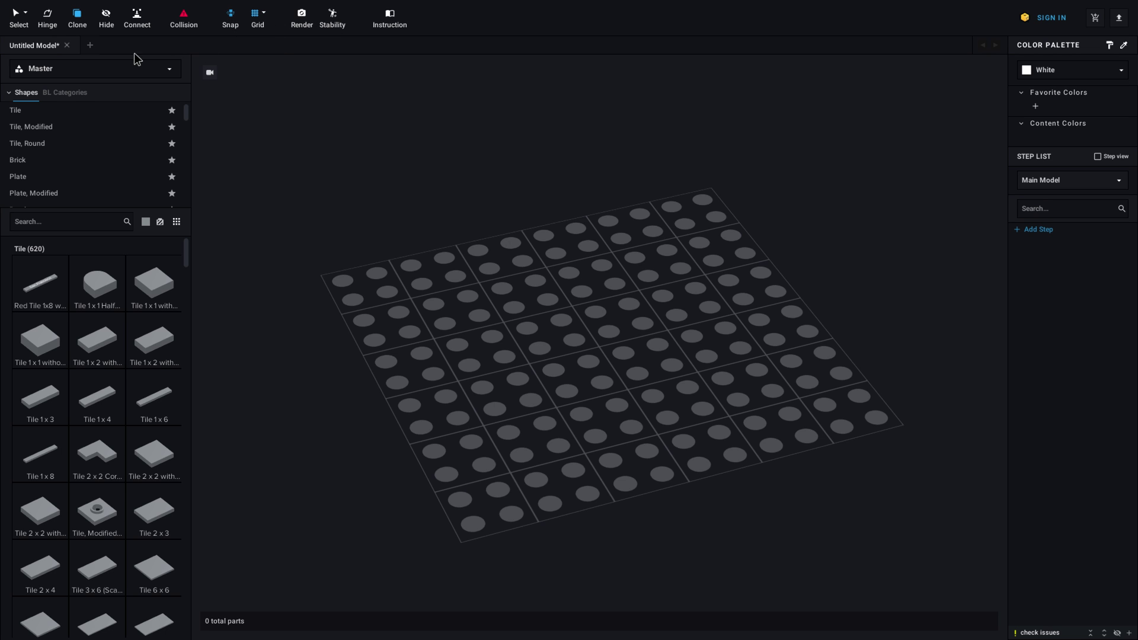
click(28, 14)
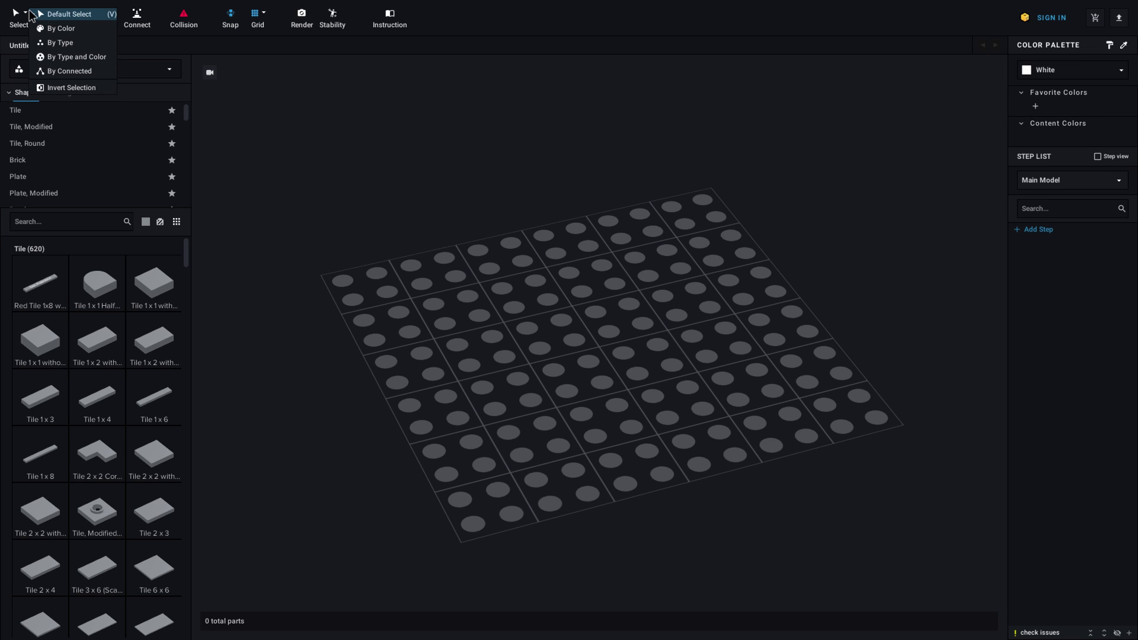
click(31, 15)
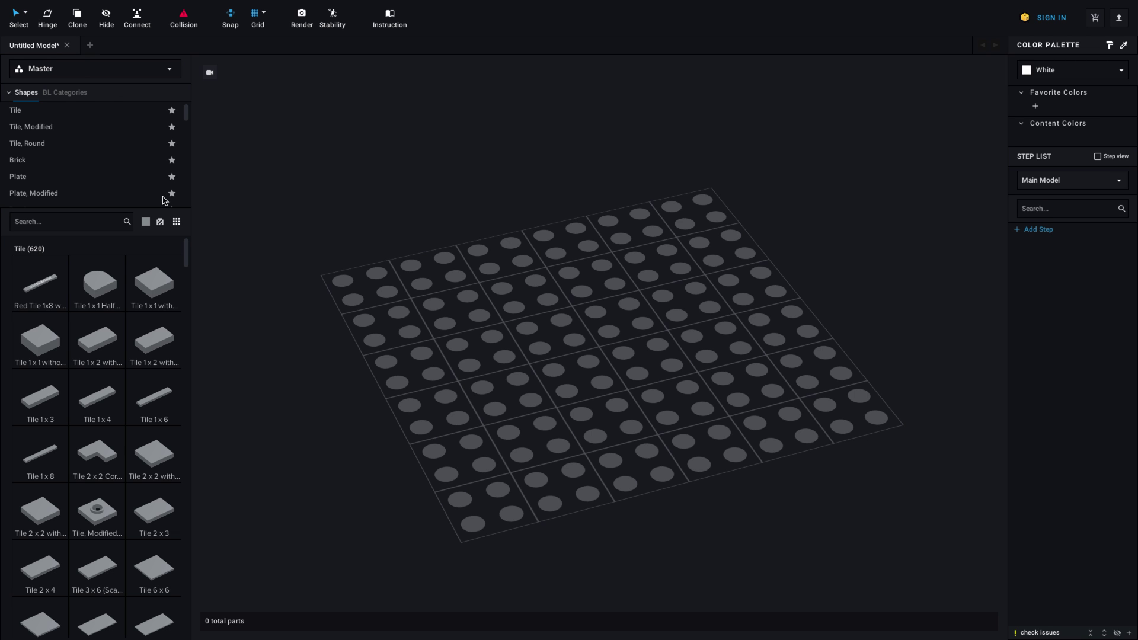
Place a Plate 3x3 on the baseplate and paste three copies beside it in a row
click(84, 176)
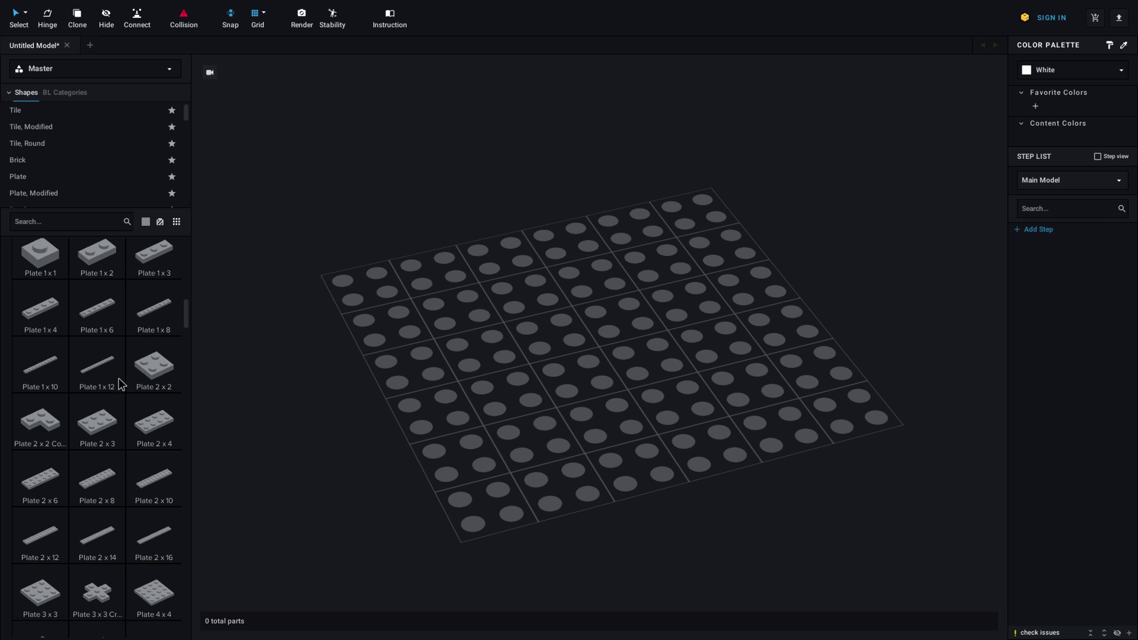
scroll(120, 384, down, 3)
drag(40, 465, 385, 345)
key(ctrl+v)
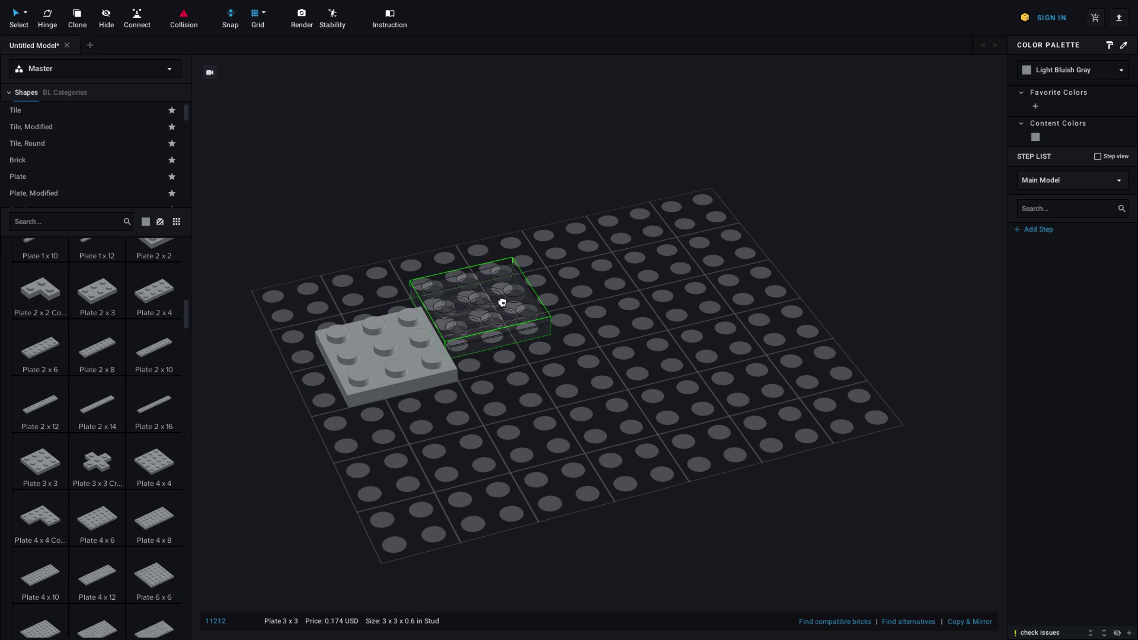
click(497, 314)
key(ctrl+v)
click(587, 302)
key(ctrl+v)
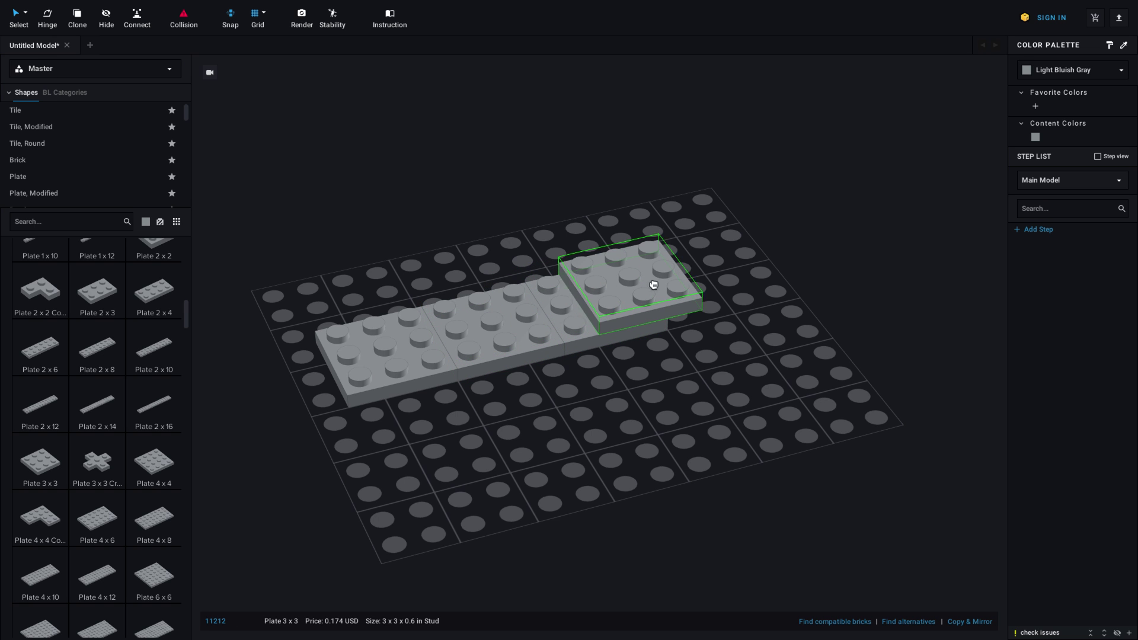
click(687, 279)
key(ctrl+v)
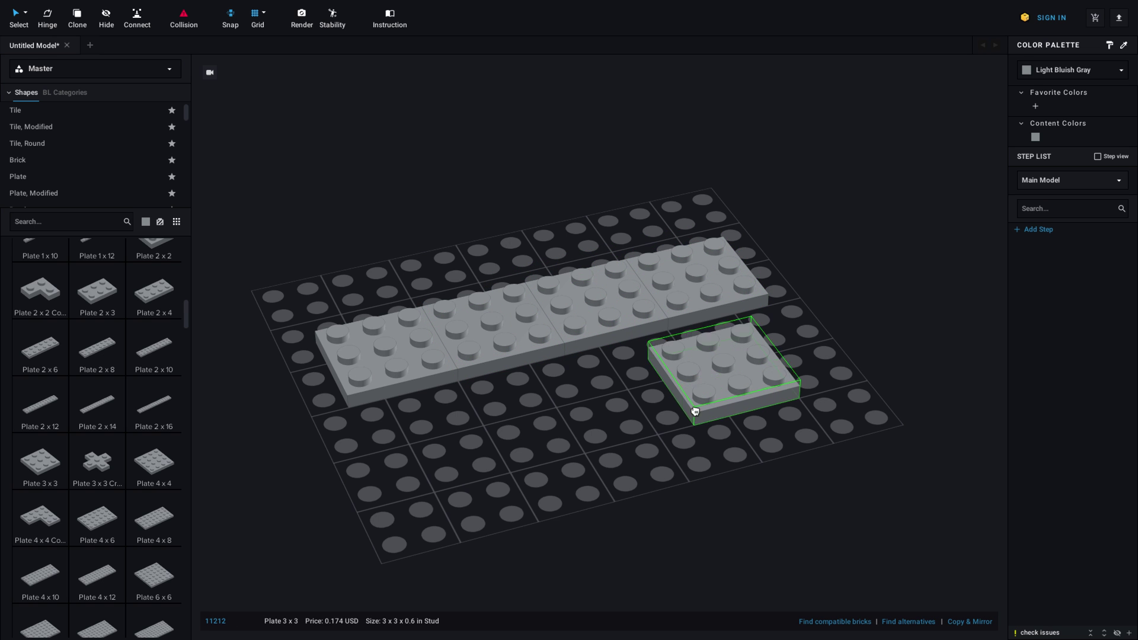
key(Escape)
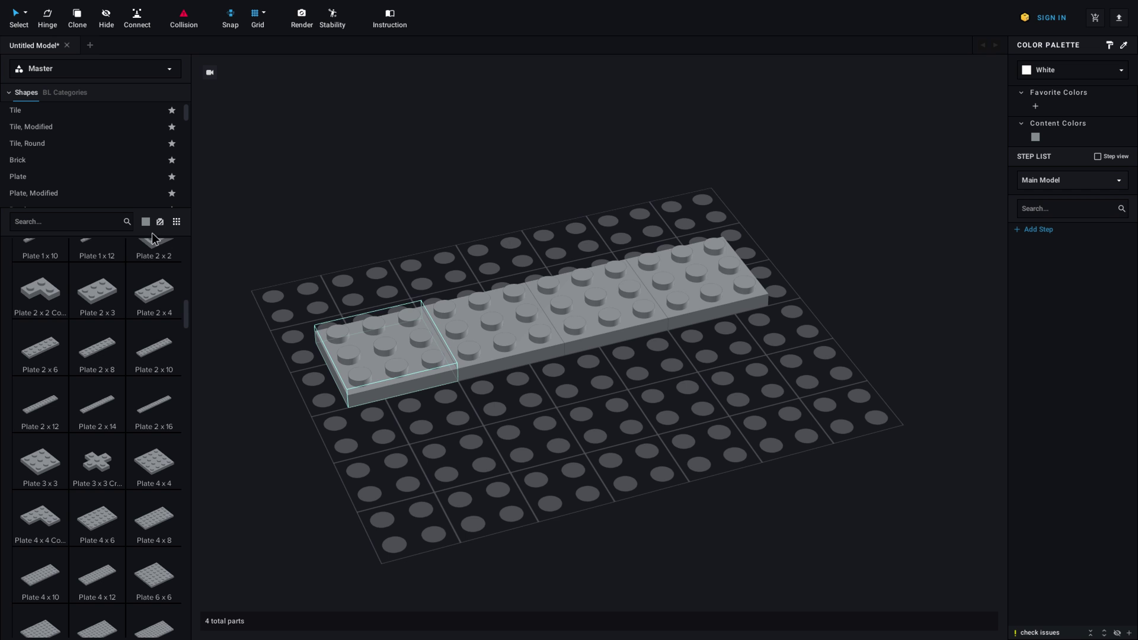
Select all four 3x3 plates and make them Dark Bluish Gray
key(Home)
drag(266, 201, 777, 453)
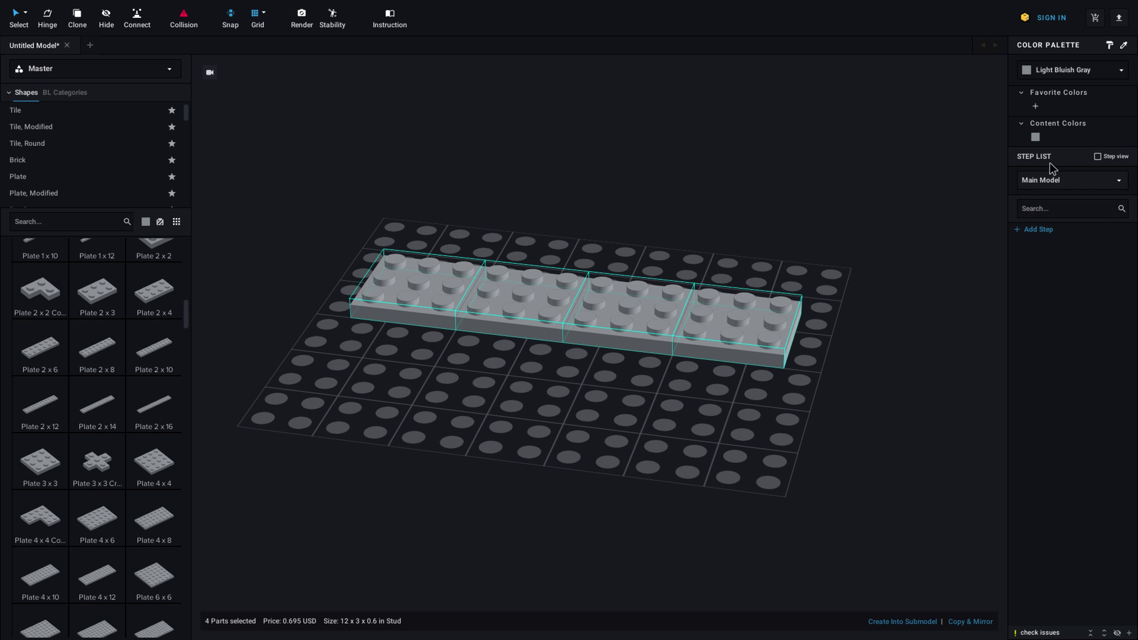
click(1082, 71)
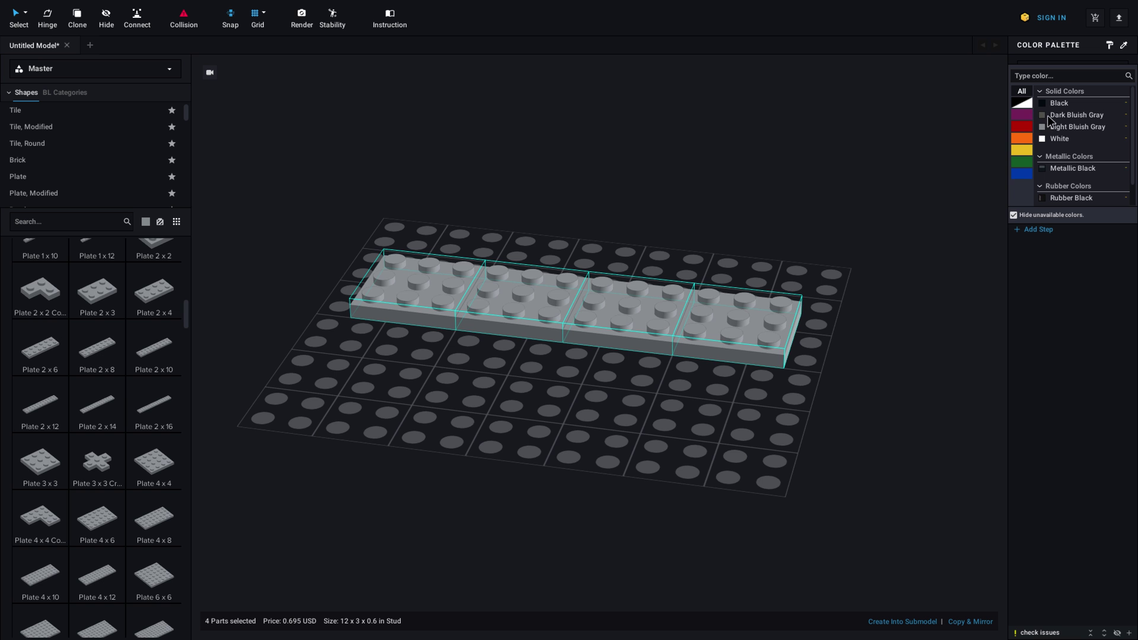
click(1047, 115)
click(863, 207)
scroll(849, 241, up, 5)
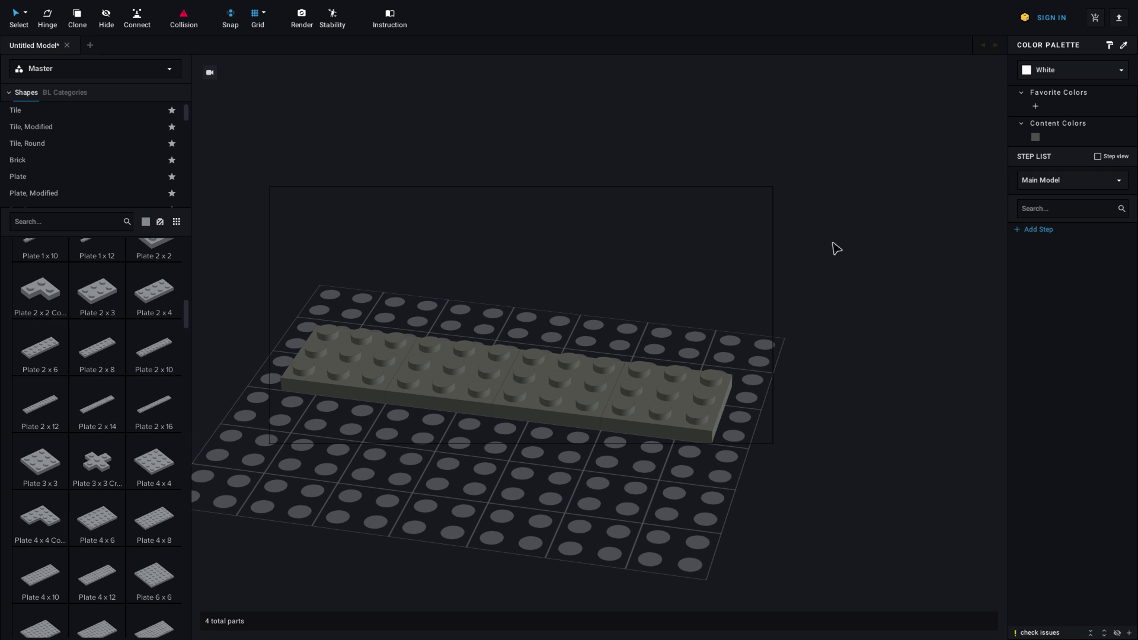
scroll(850, 241, down, 2)
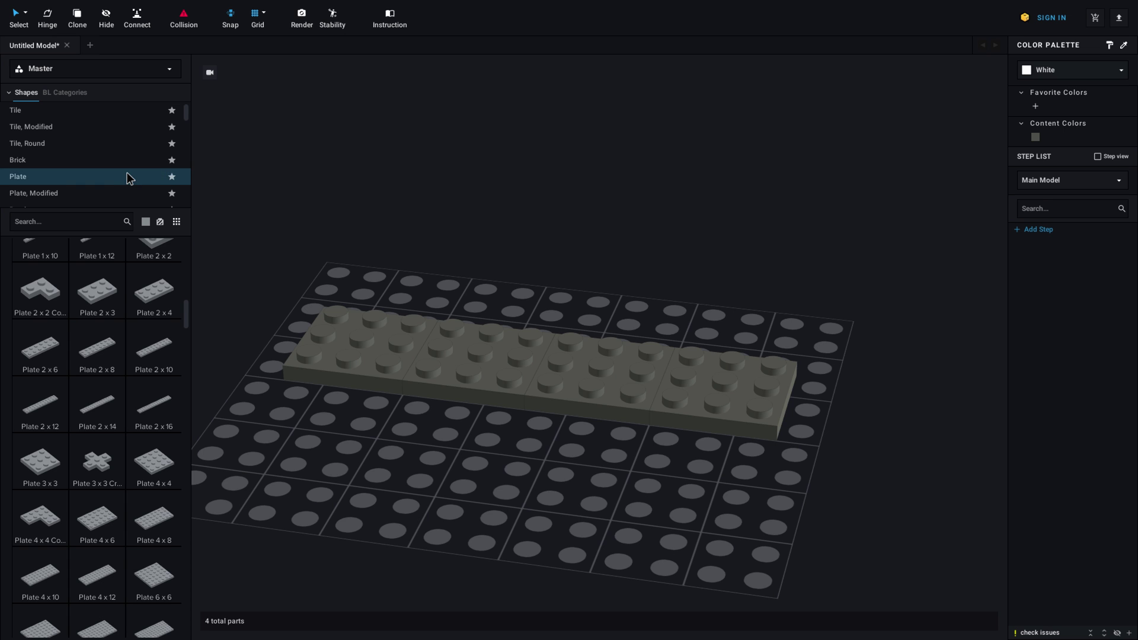
Place three masonry-profile bricks at the ends of the plate strip
scroll(127, 173, down, 4)
scroll(127, 175, down, 2)
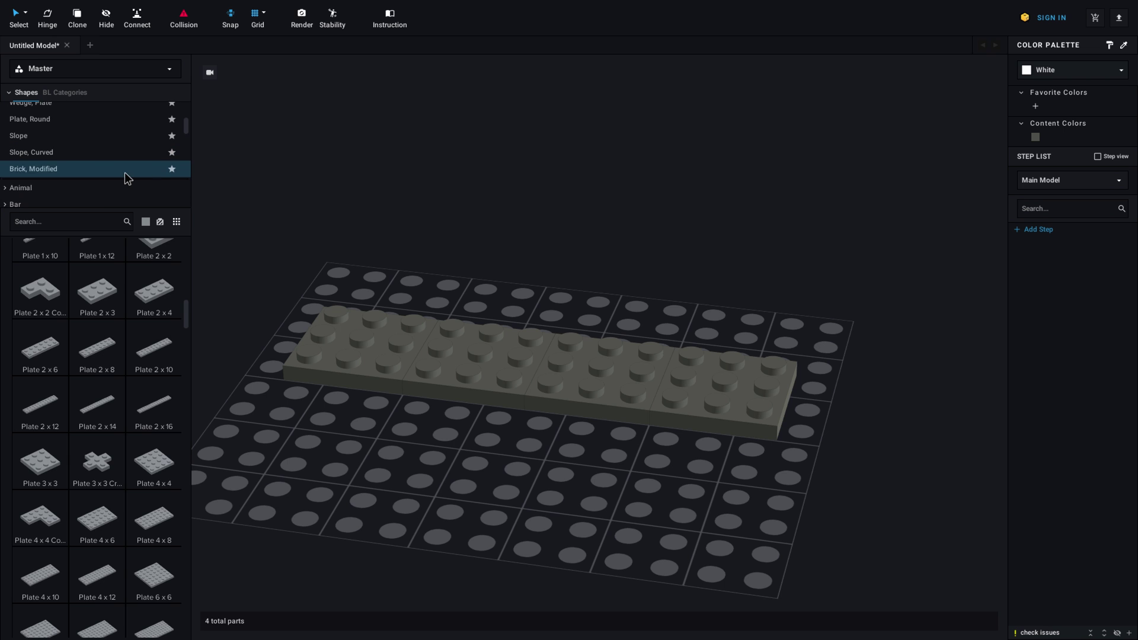
click(124, 170)
scroll(80, 399, down, 3)
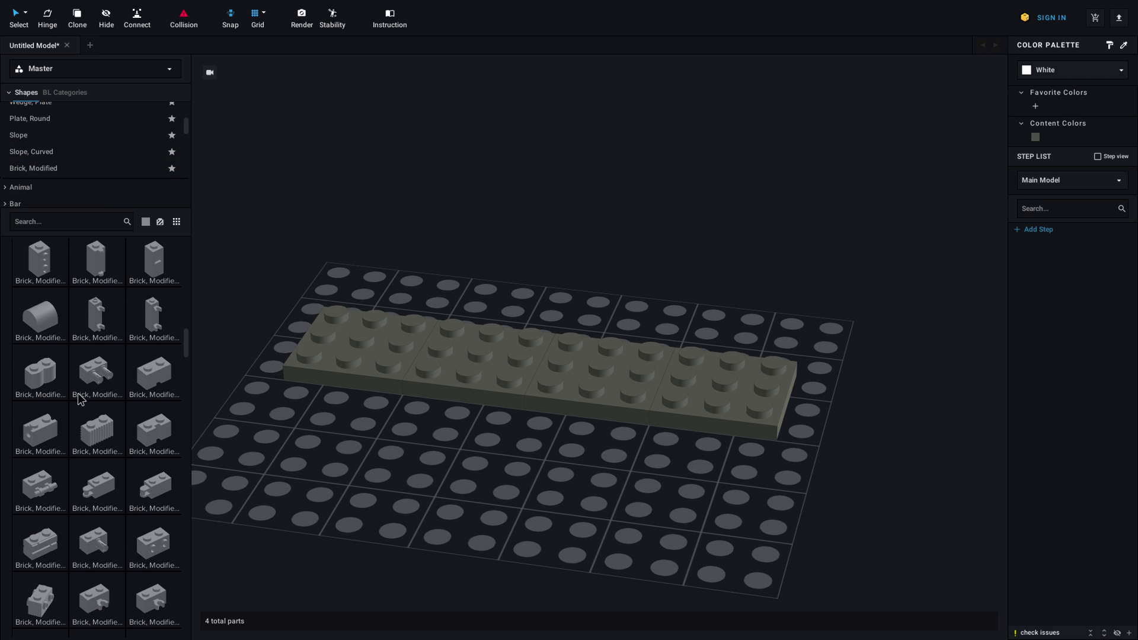
click(41, 550)
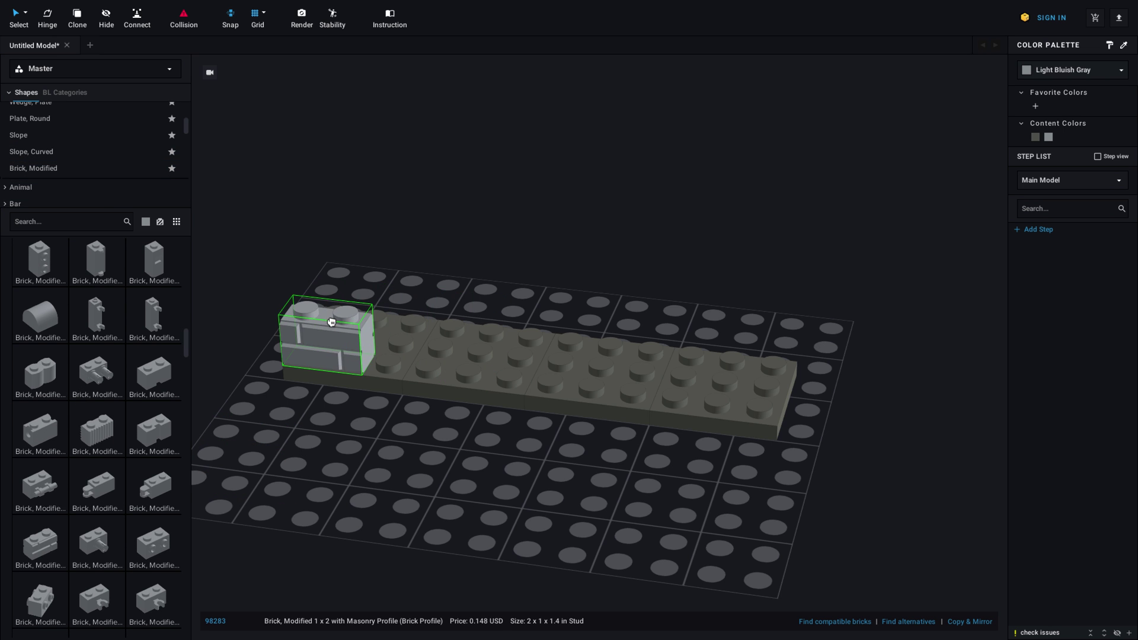
click(341, 328)
click(417, 333)
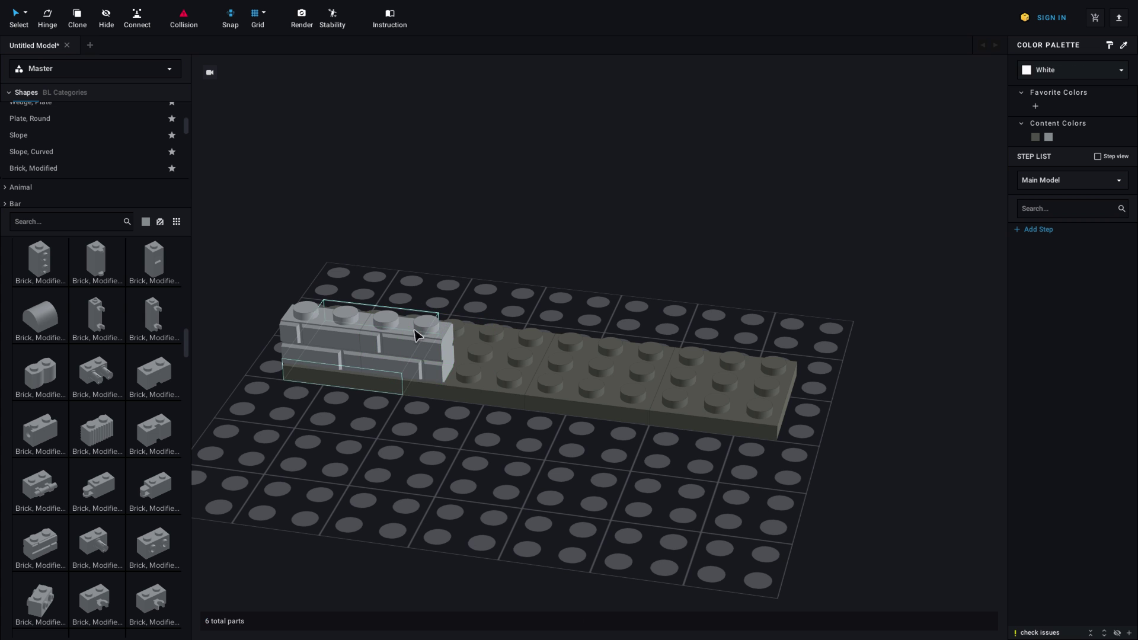
click(748, 384)
Turn a masonry brick 90 degrees and set it at the strip's right end
right_drag(851, 482, 772, 463)
key(Right)
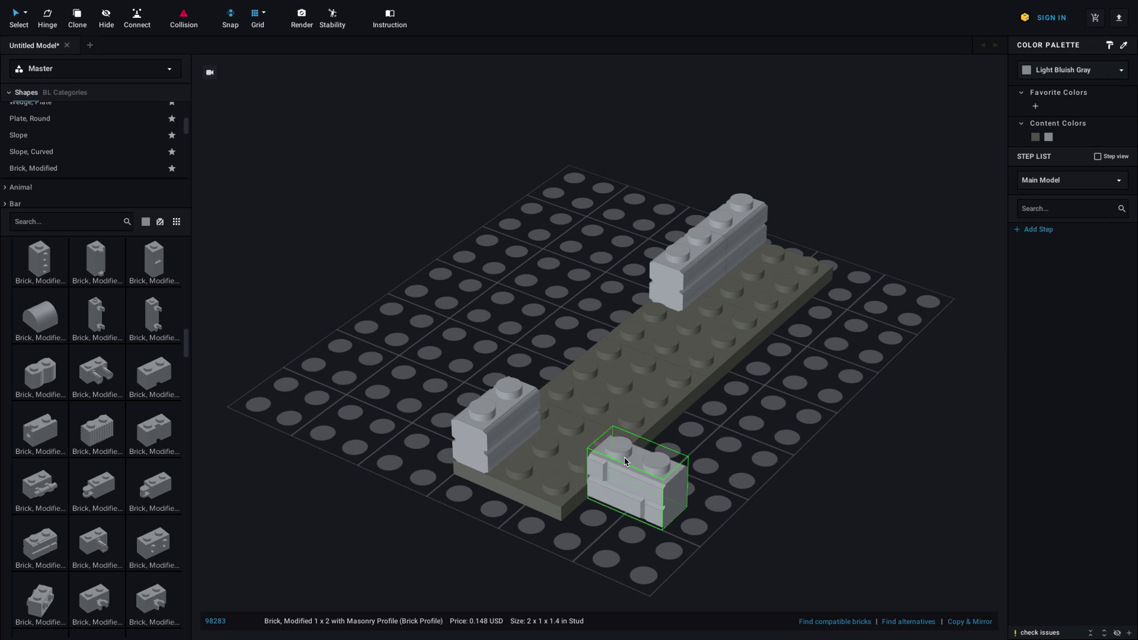
right_drag(699, 452, 623, 445)
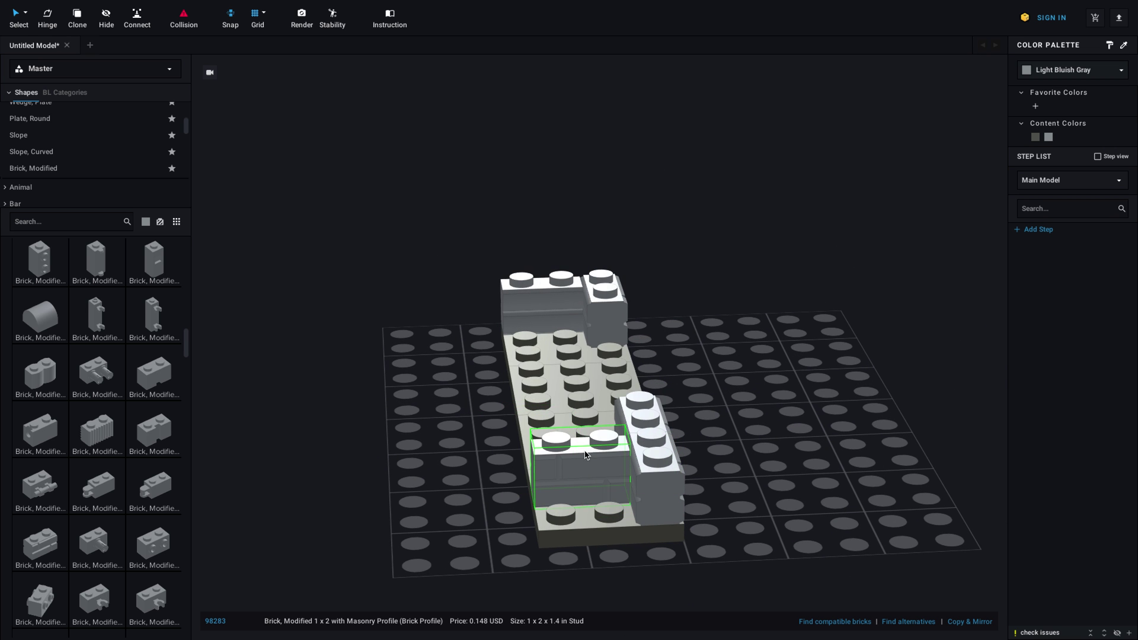
mouse_move(517, 456)
right_down()
mouse_move(491, 453)
mouse_move(496, 459)
right_up()
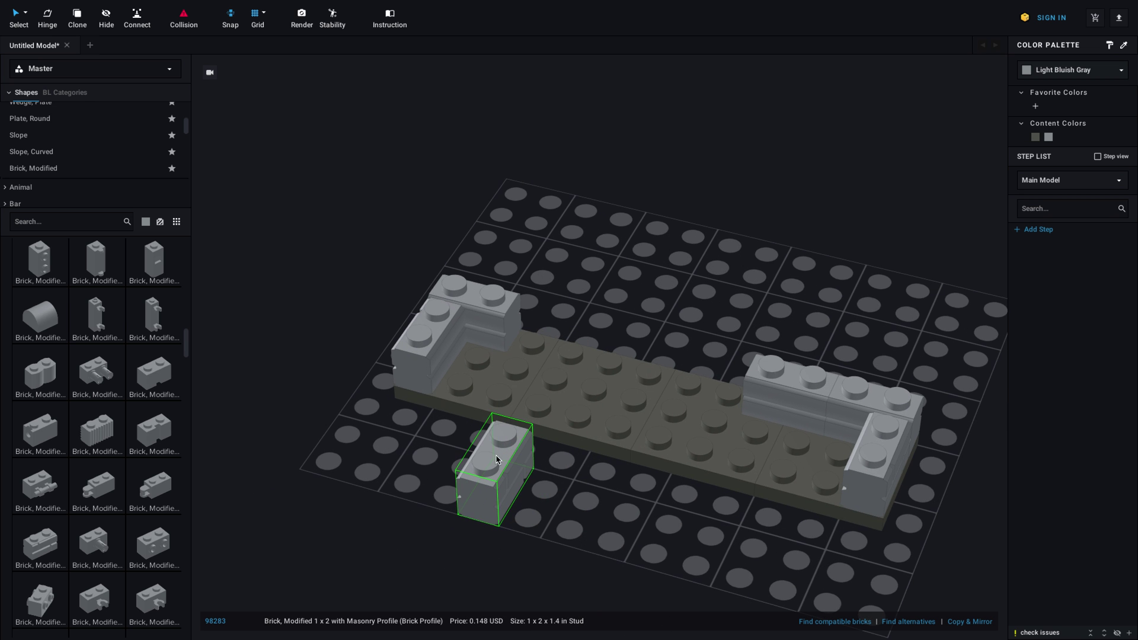
click(803, 447)
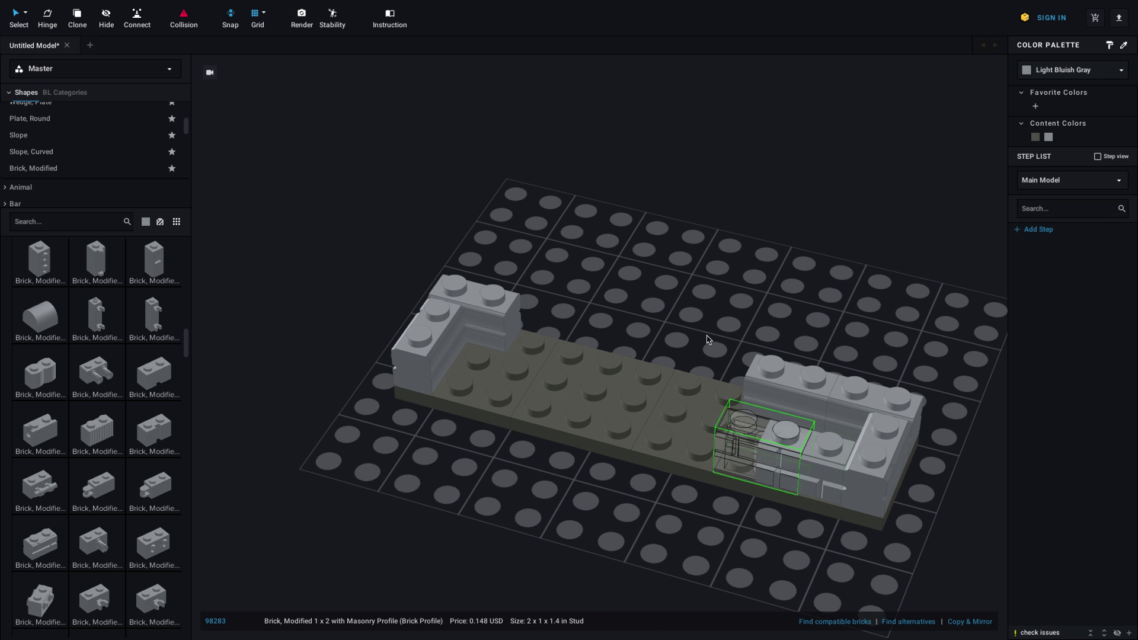
key(Escape)
right_drag(622, 267, 595, 281)
Select all ten base parts and recolour them dark grey
drag(225, 195, 762, 444)
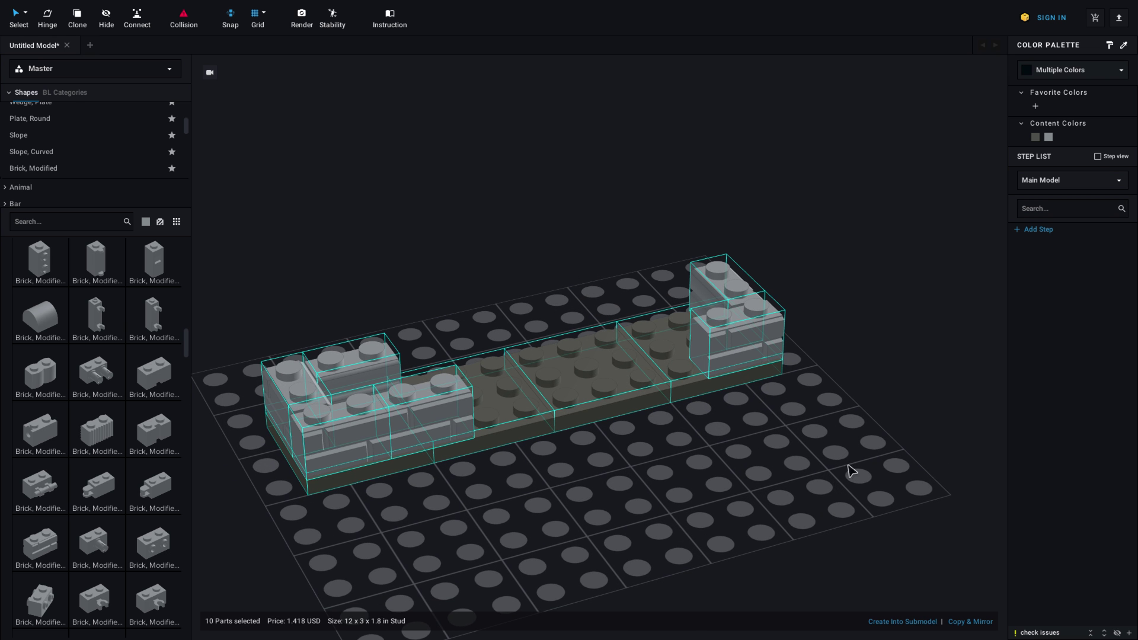
click(1036, 137)
click(764, 226)
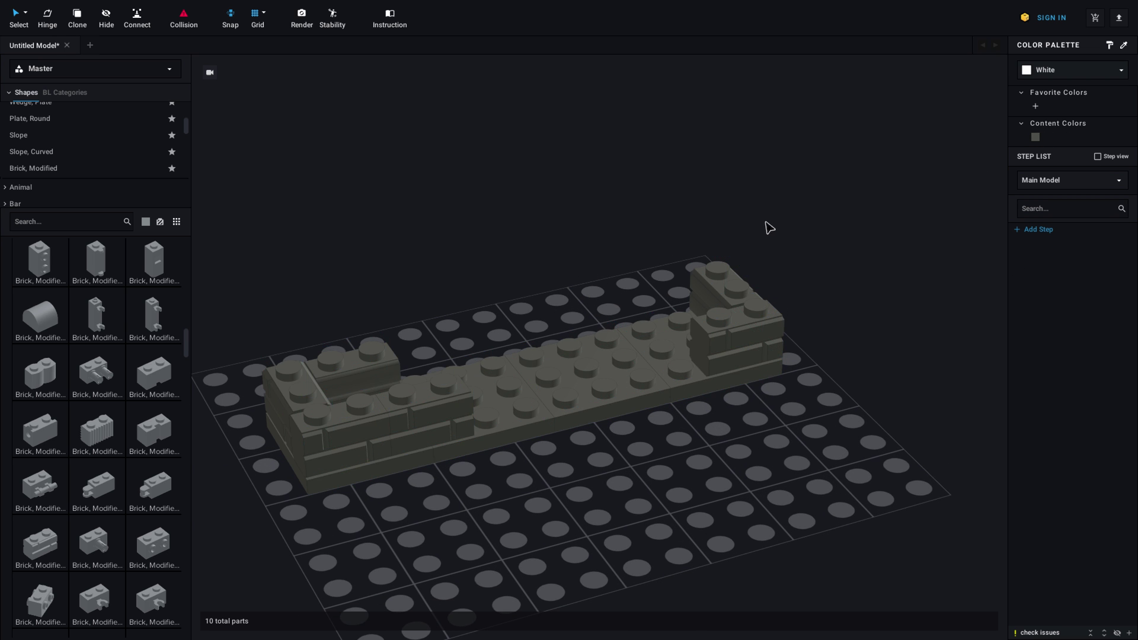
right_drag(764, 226, 752, 226)
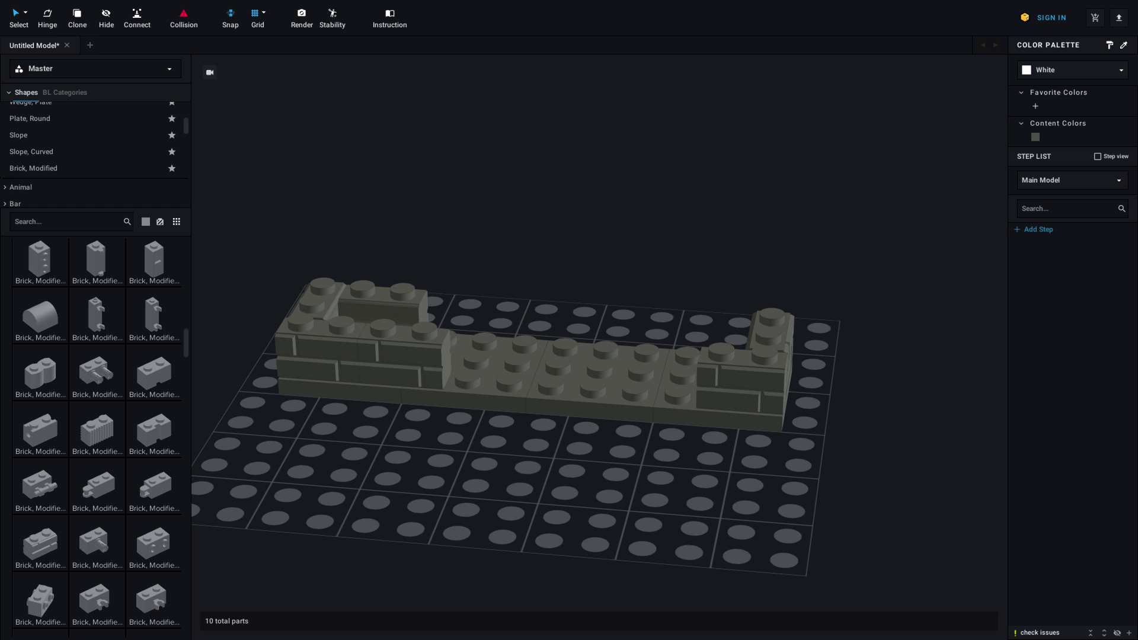
right_drag(397, 464, 241, 410)
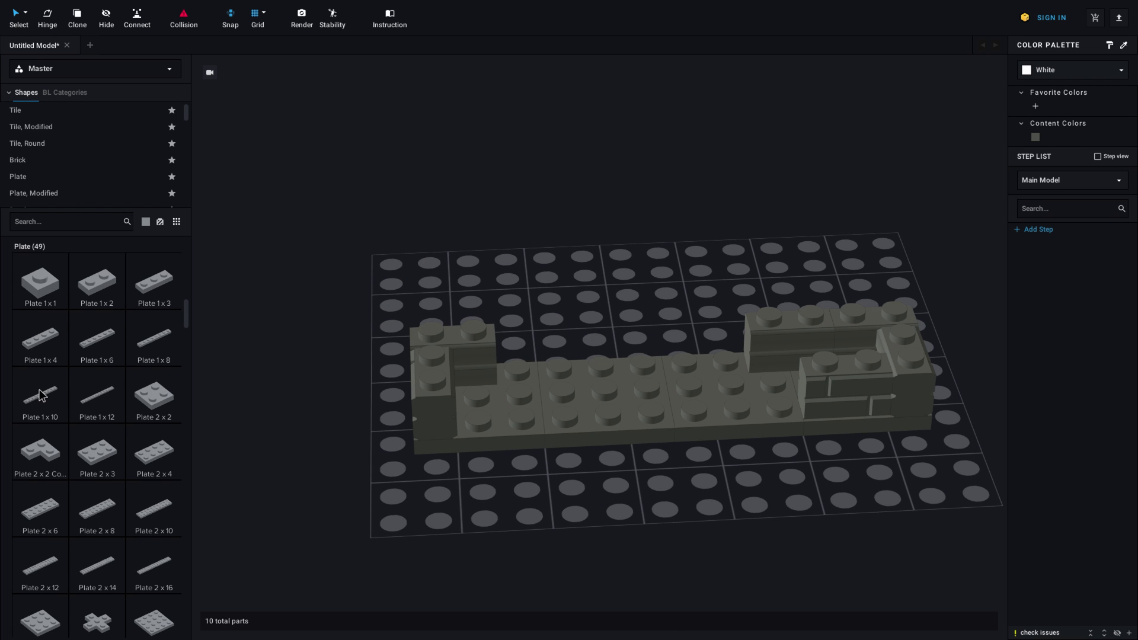
Add a Plate 1x8 and a Brick 1x10 to the base, making the front pair Dark Bluish Gray
drag(153, 343, 71, 492)
scroll(89, 331, down, 5)
scroll(71, 492, down, 2)
drag(39, 528, 632, 464)
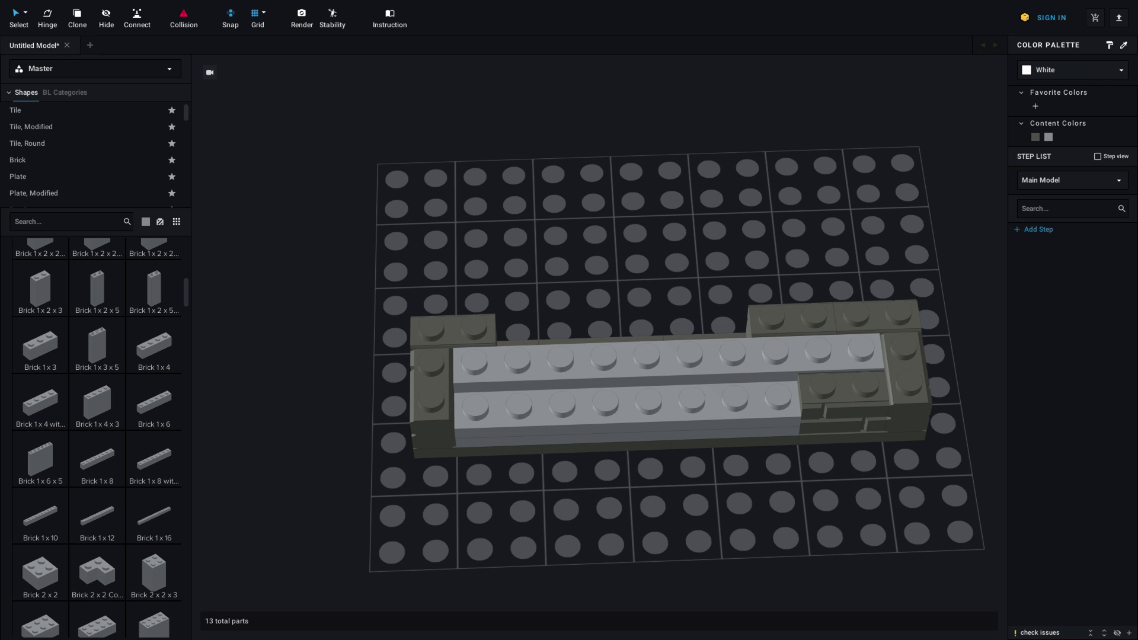
right_drag(338, 437, 343, 419)
click(583, 423)
shift+click(583, 424)
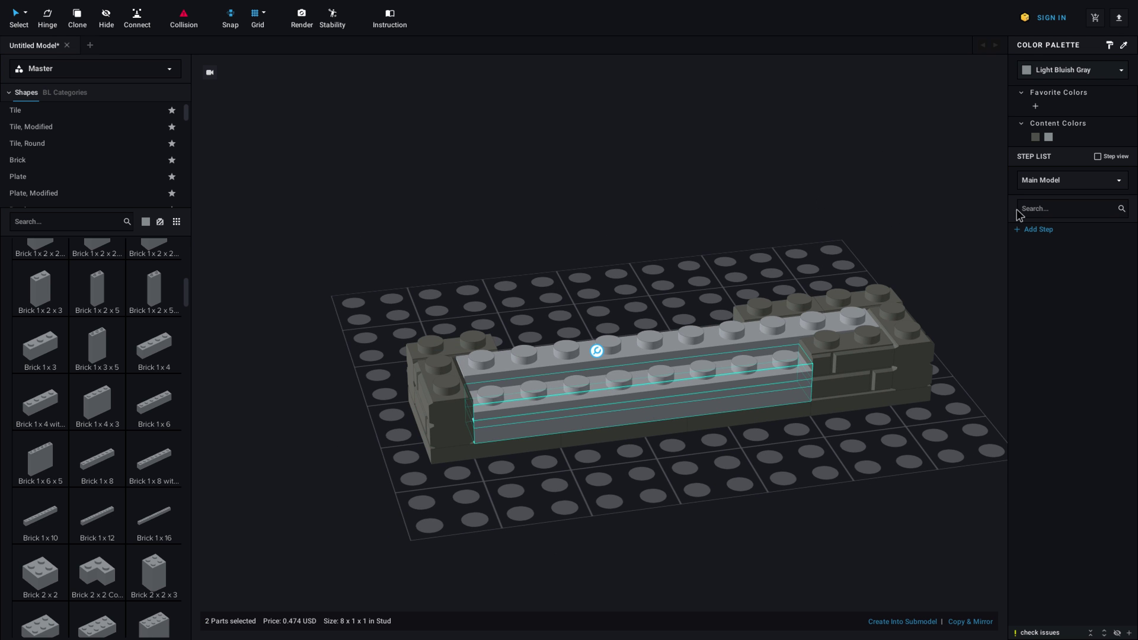
click(1036, 137)
click(593, 234)
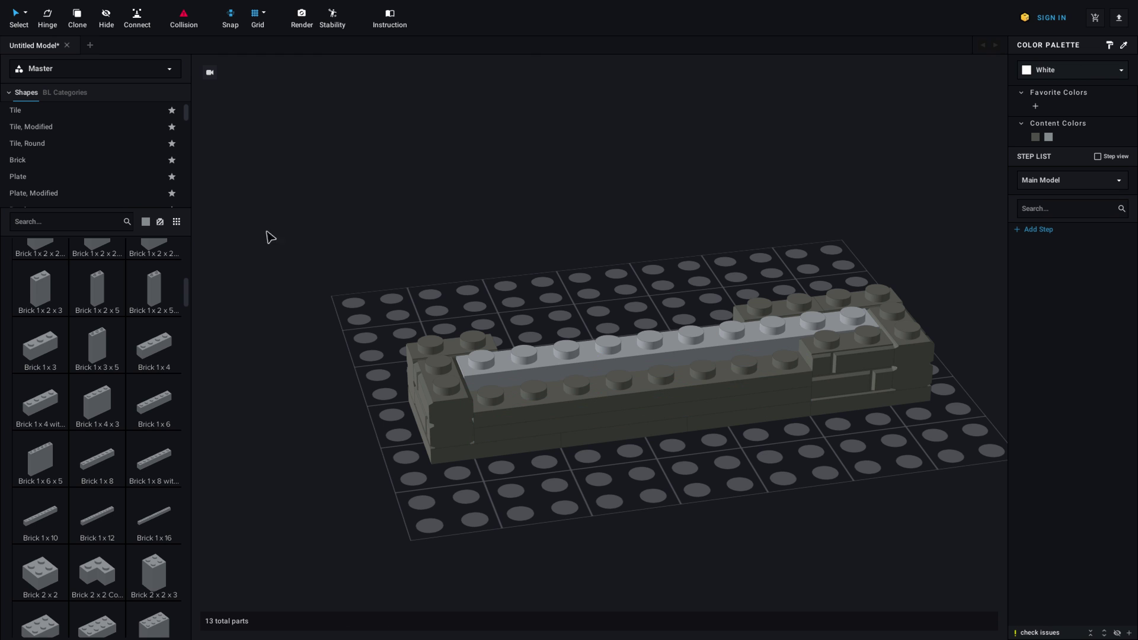
Add two Plate 1x1s at the strip's ends and recolour them dark grey
click(106, 115)
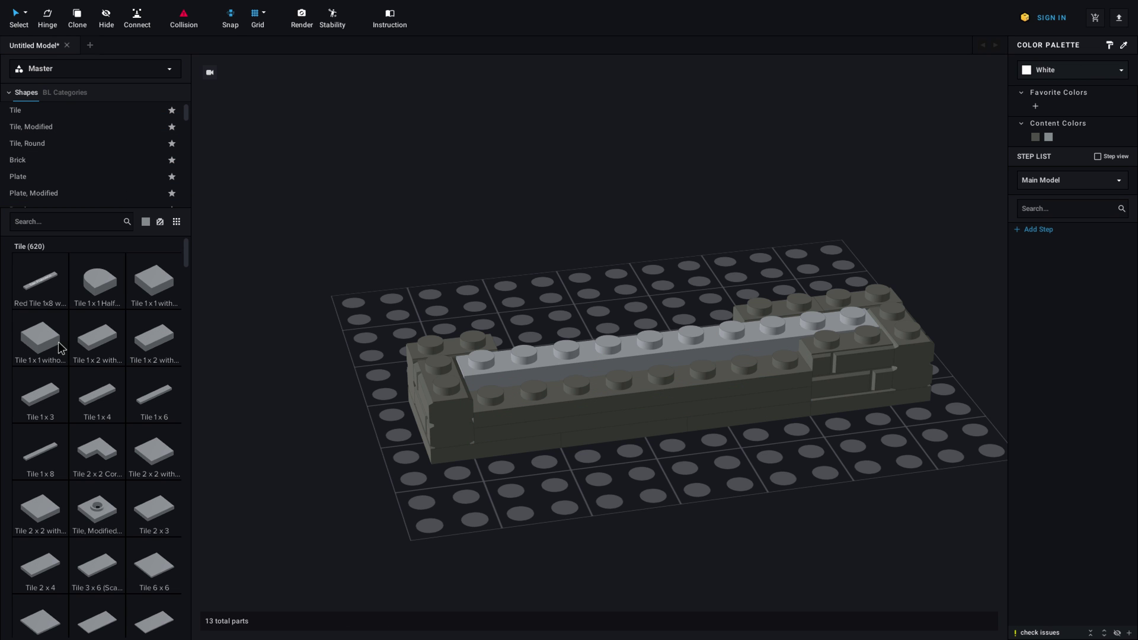
drag(158, 265, 89, 177)
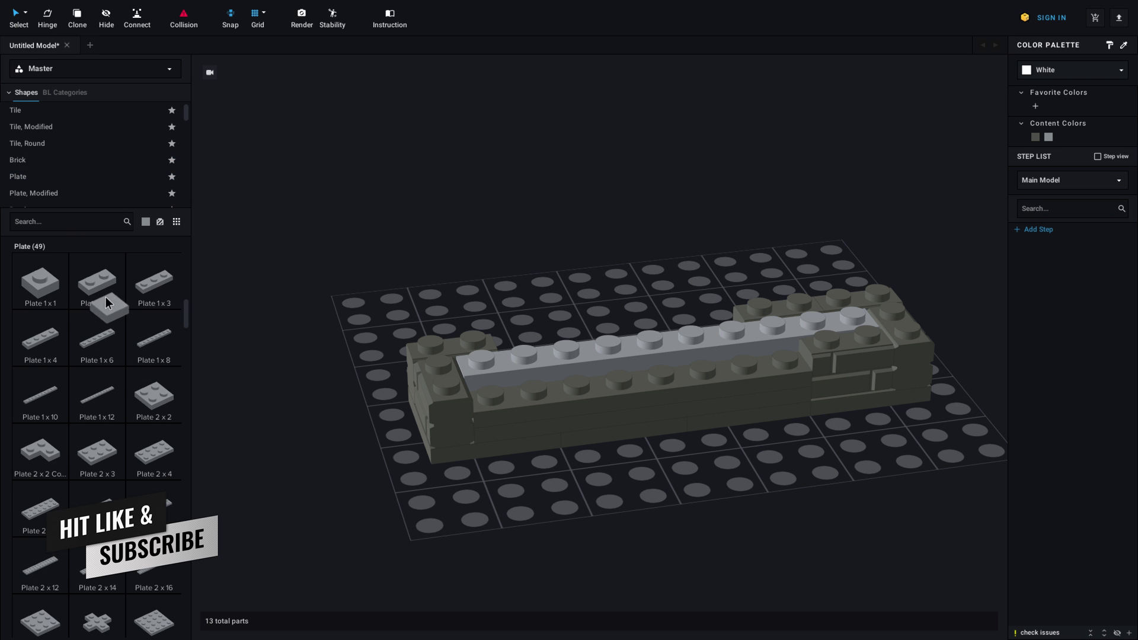
drag(53, 285, 750, 351)
click(784, 345)
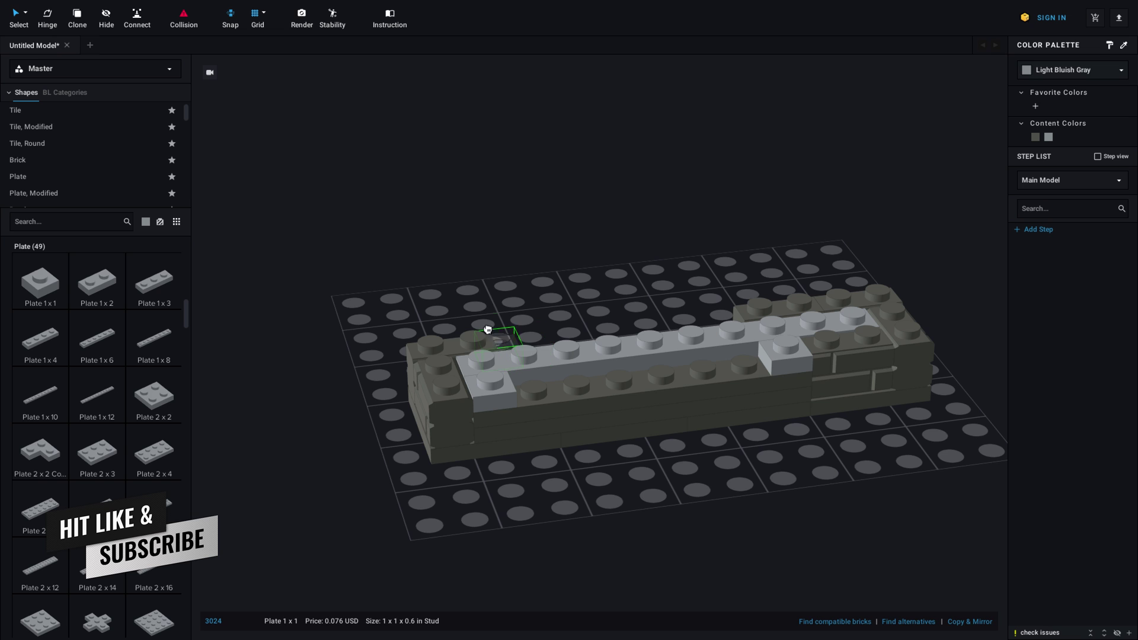
key(Escape)
click(490, 386)
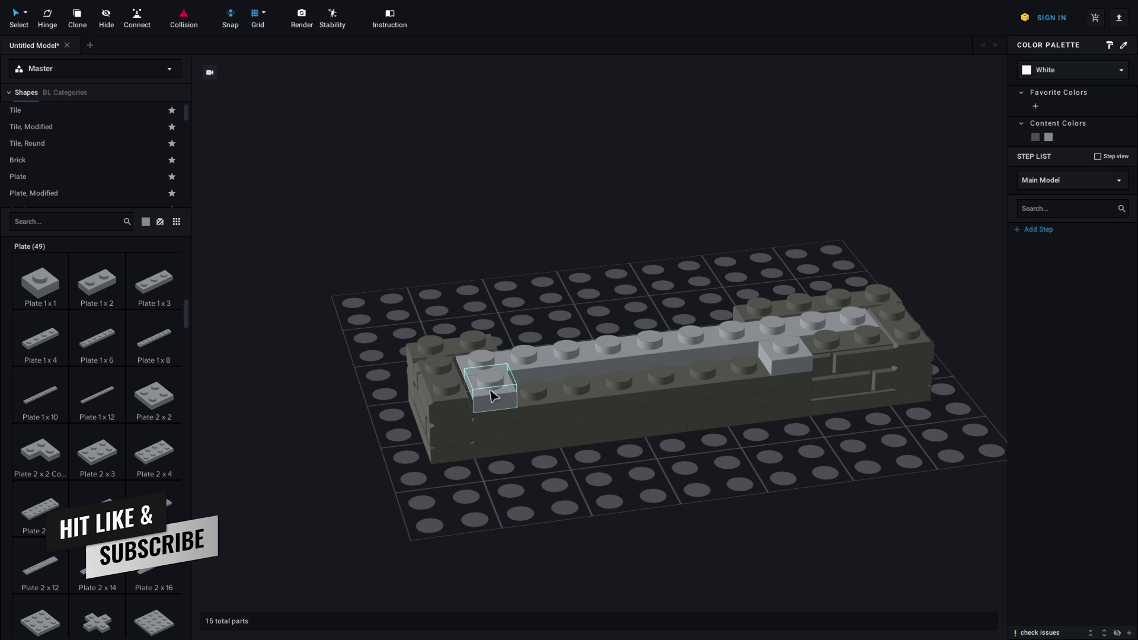
shift+click(780, 378)
shift+click(780, 377)
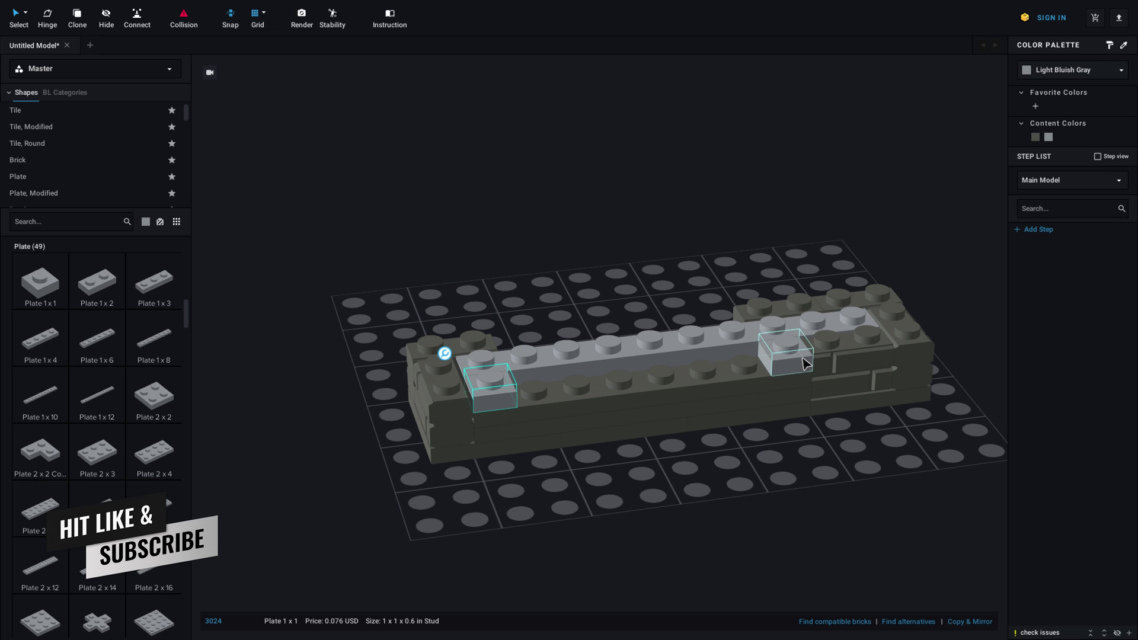
click(1036, 137)
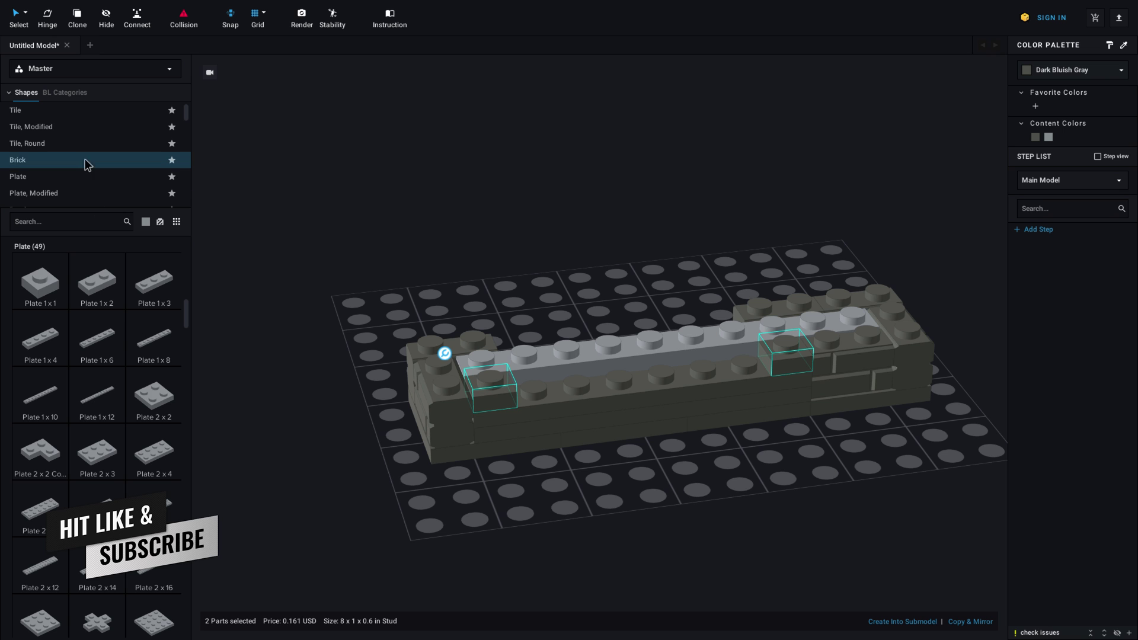
Lay a light grey Tile 1x6 on top of the strip
click(84, 111)
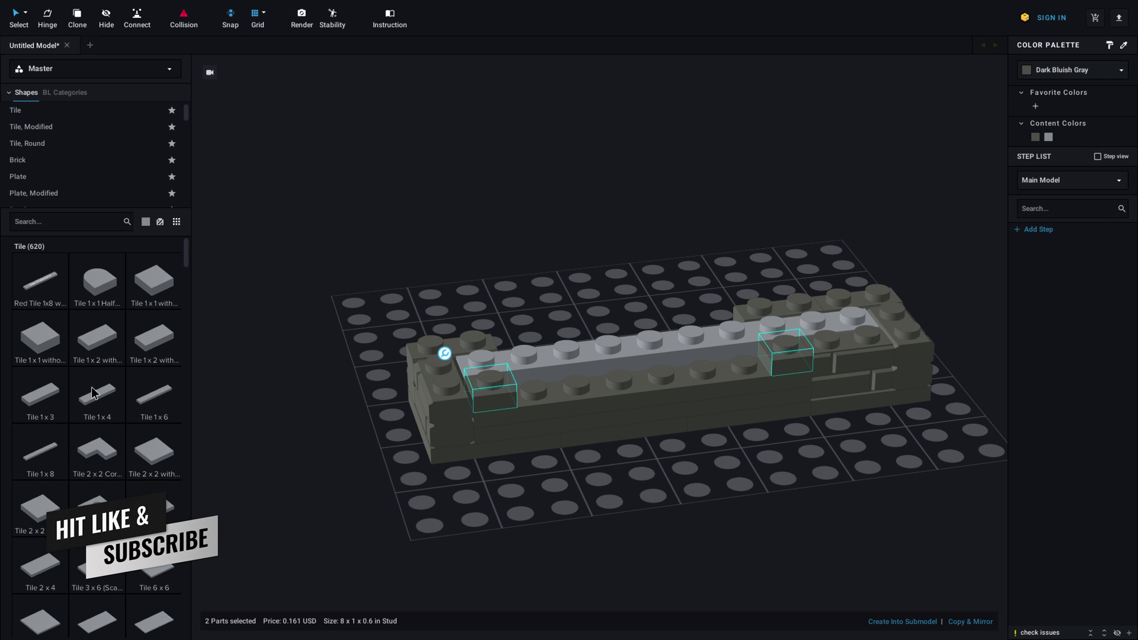
click(154, 394)
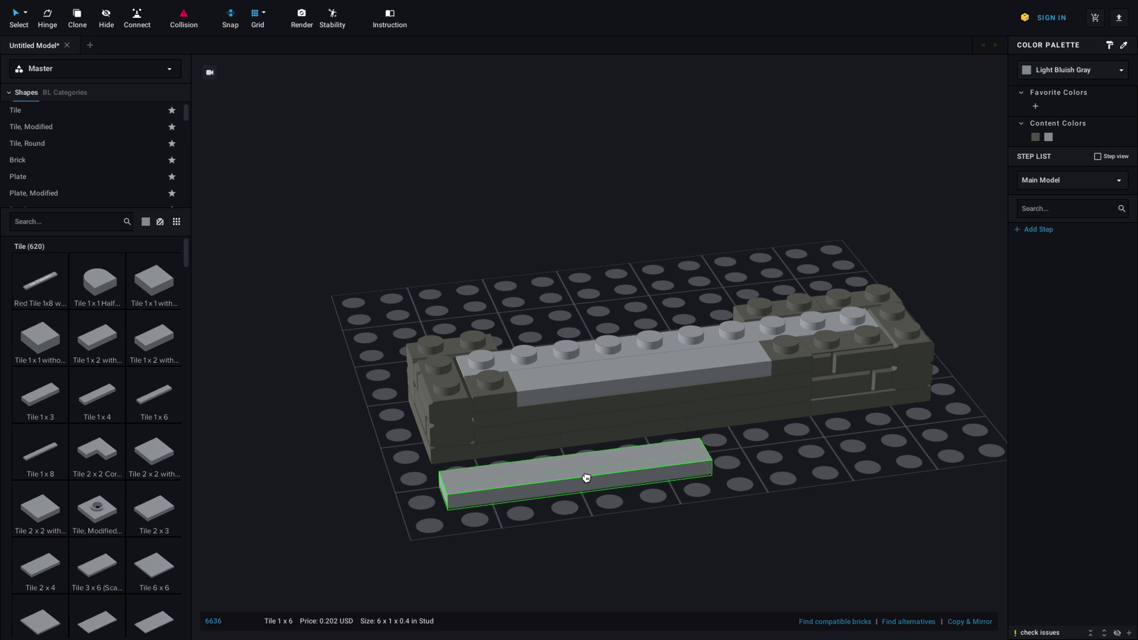
key(Escape)
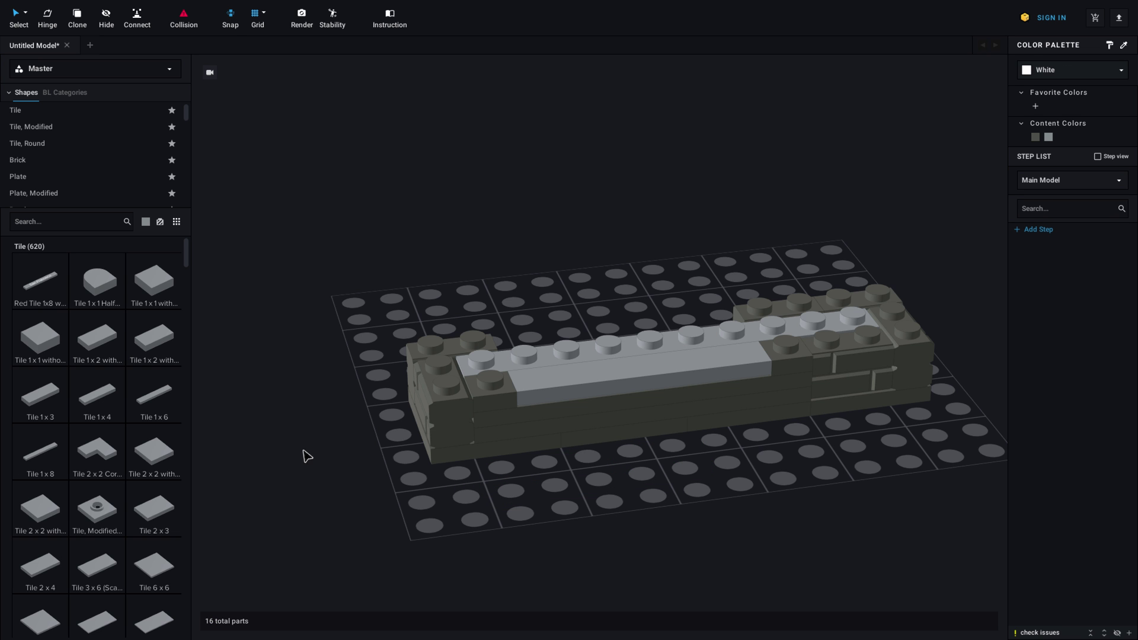
Fill the front wall gap with three side-stud bricks
right_drag(306, 456, 399, 452)
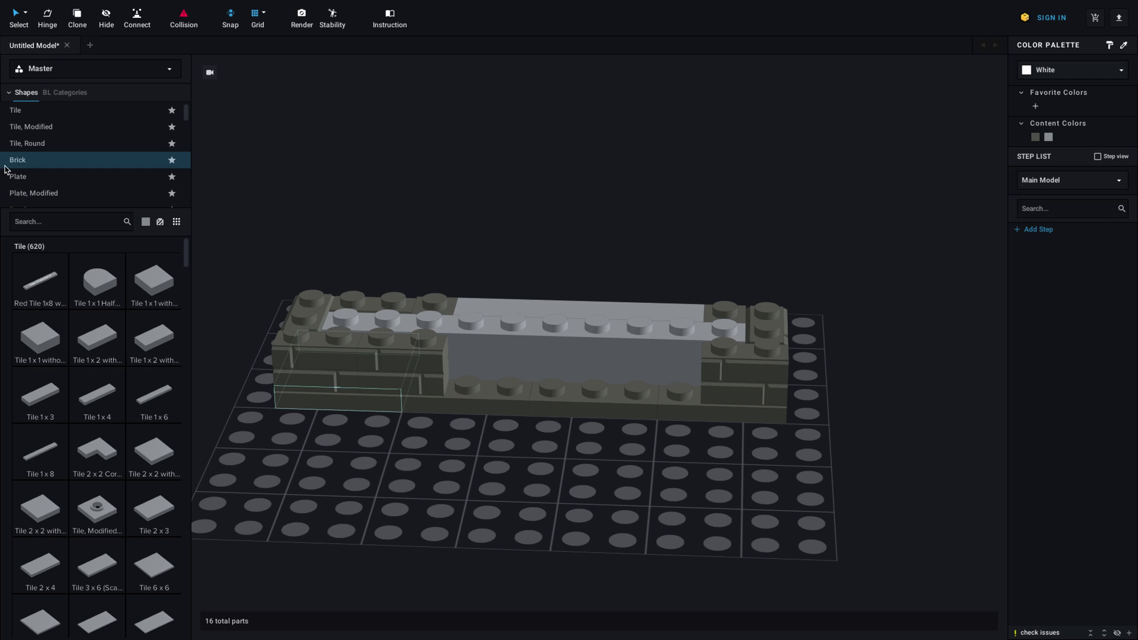
scroll(37, 161, down, 5)
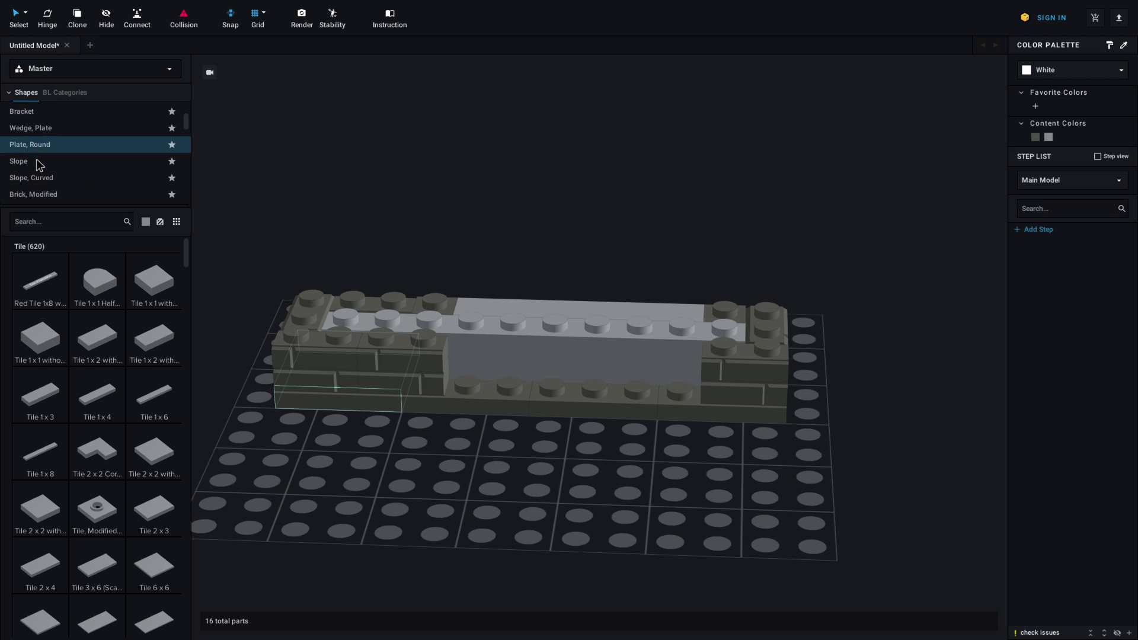
click(37, 159)
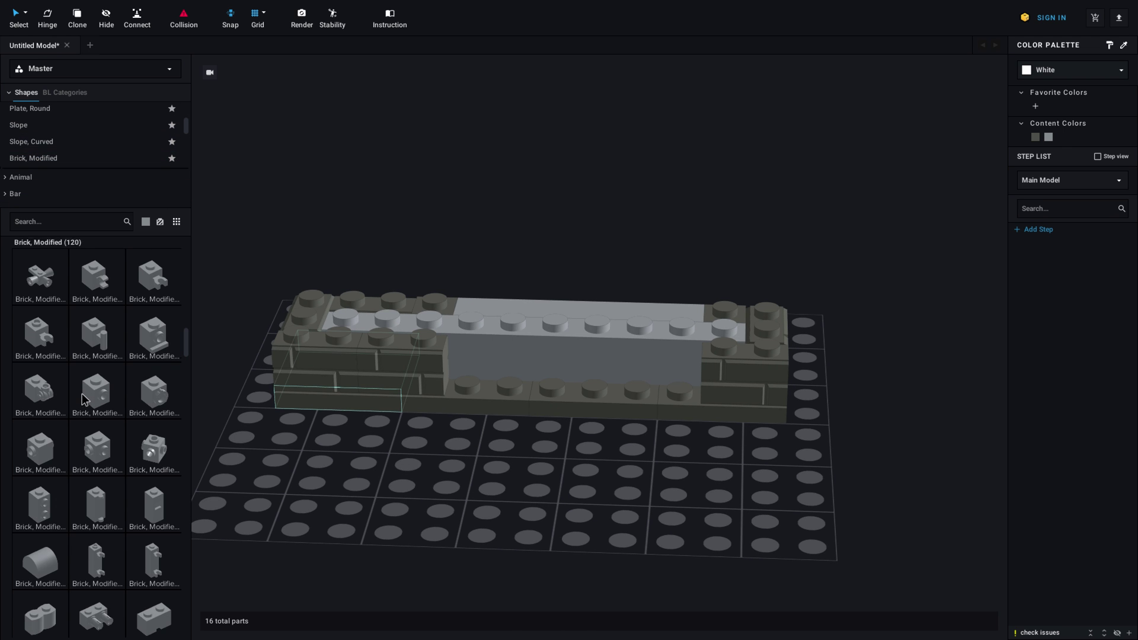
scroll(83, 400, down, 5)
scroll(83, 400, down, 4)
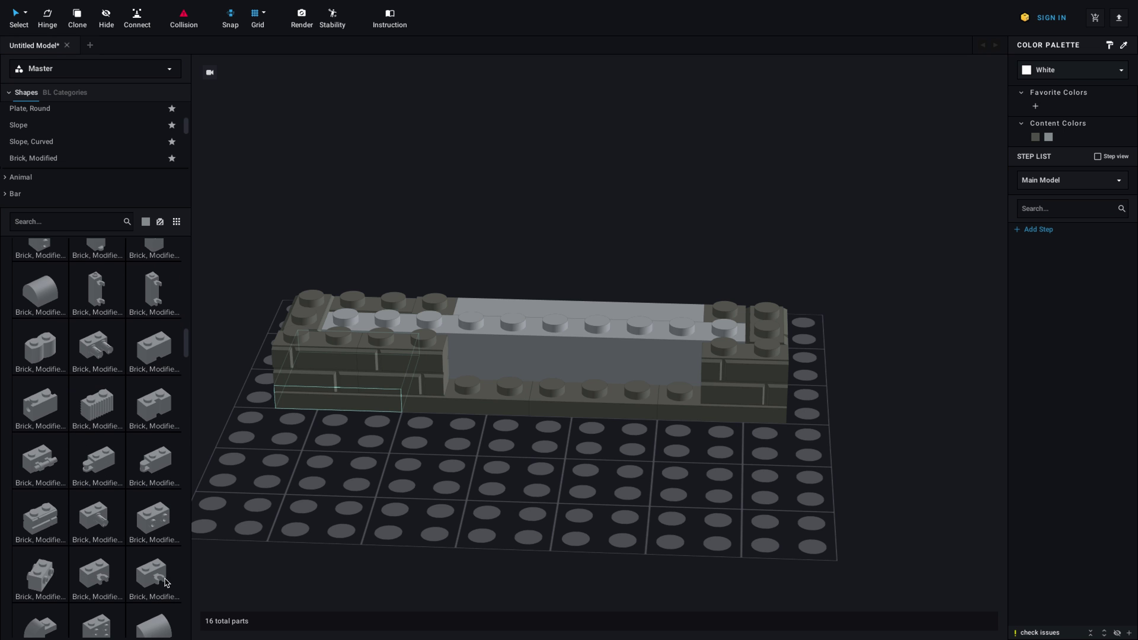
drag(166, 525, 486, 366)
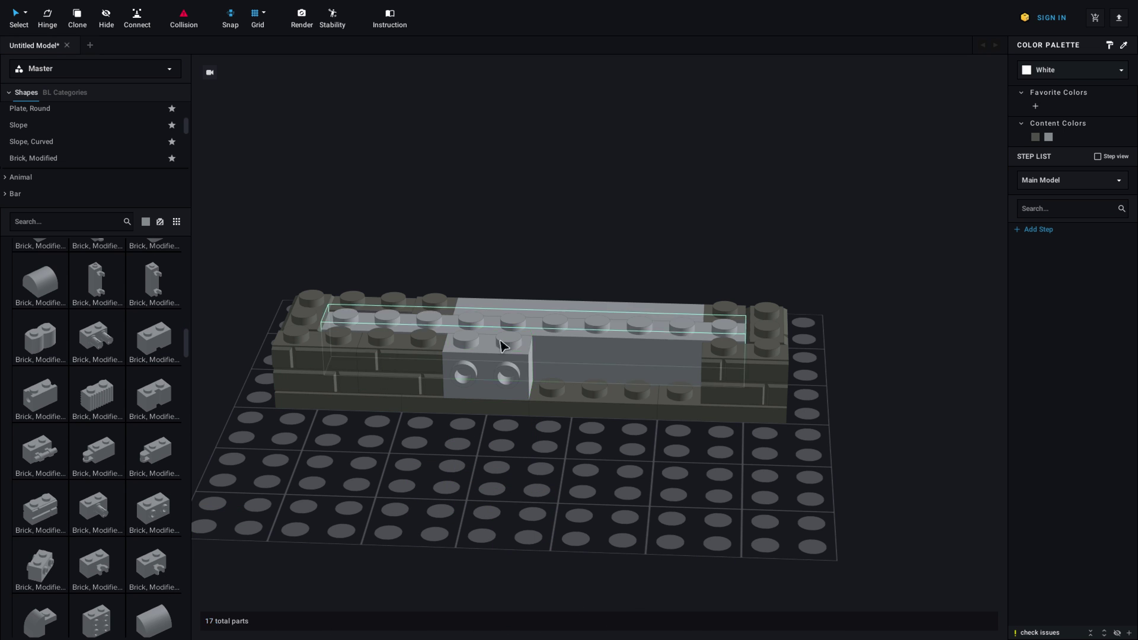
click(562, 358)
click(650, 360)
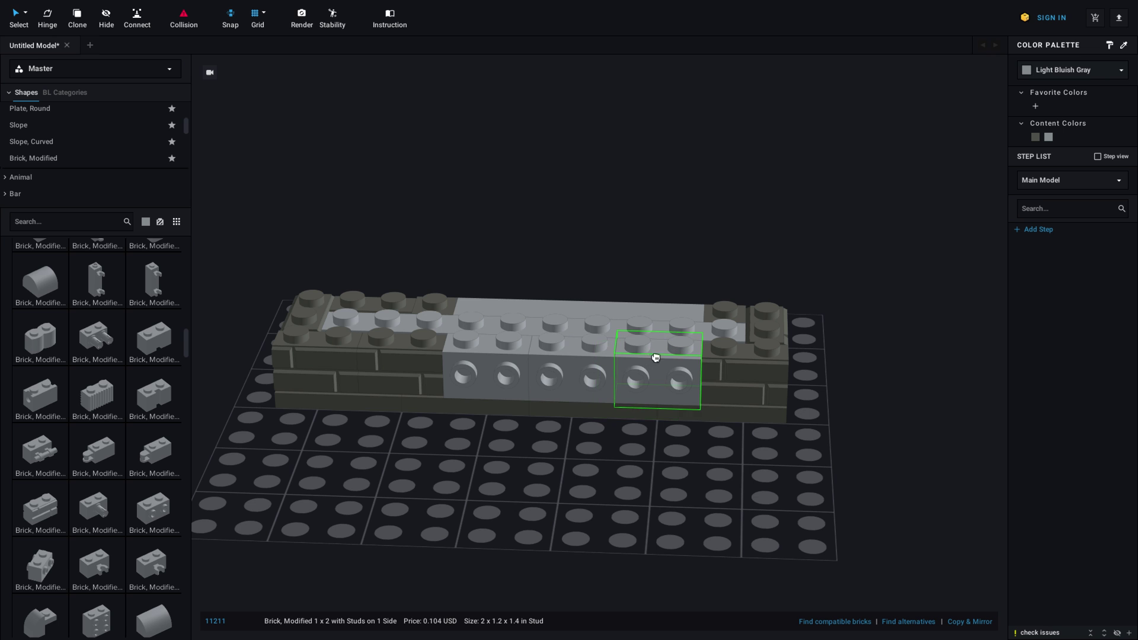
key(Escape)
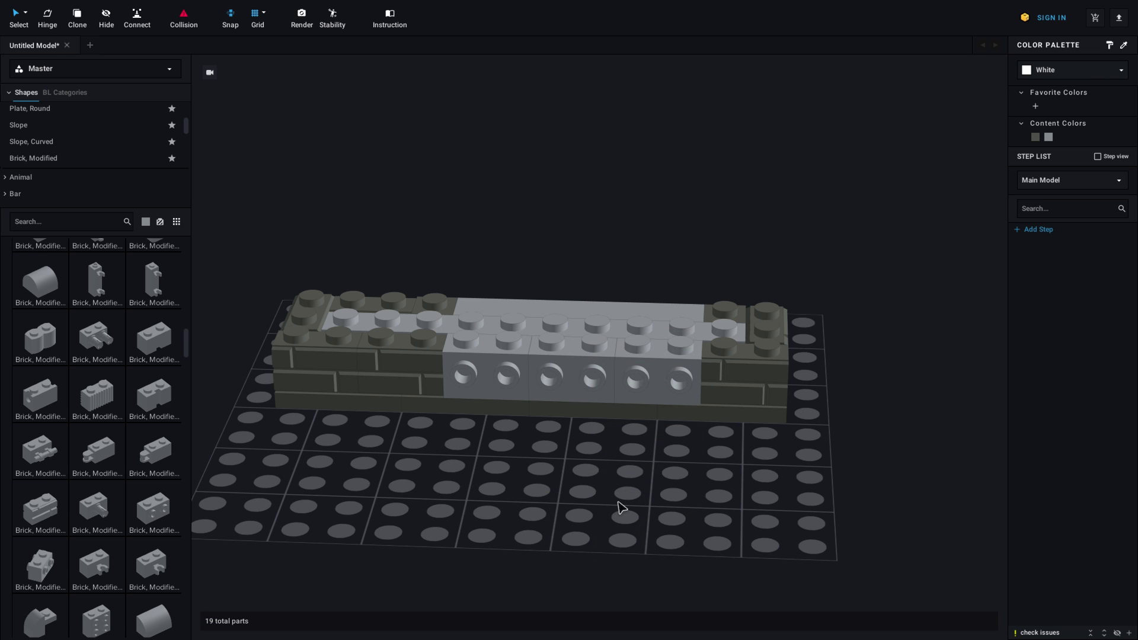
Recolour the three side-stud bricks dark grey
click(658, 379)
shift+click(587, 380)
shift+click(512, 386)
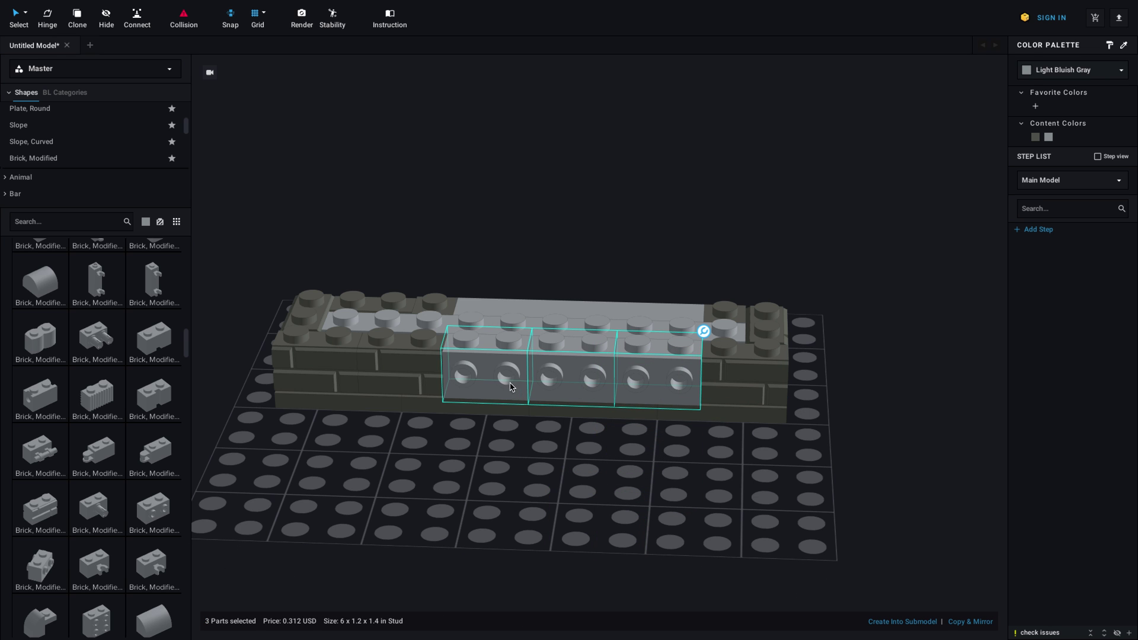
click(1035, 137)
click(831, 223)
right_drag(831, 222, 821, 227)
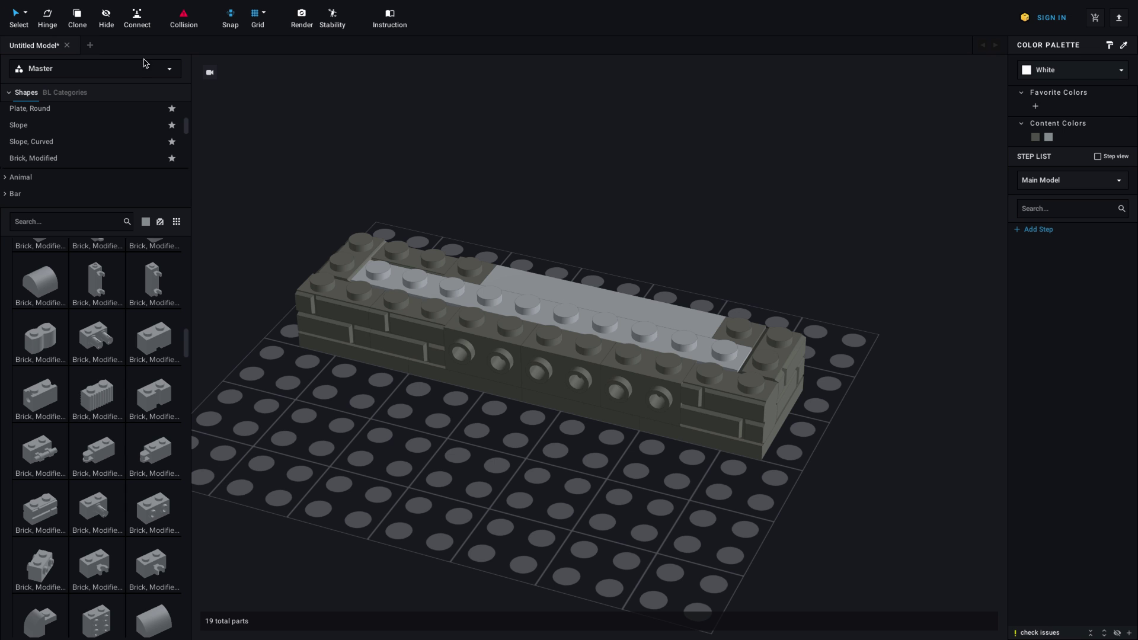
Attach three Light Bluish Gray 1x2 jumper plates, studs facing sideways, across the grill front
scroll(95, 154, up, 5)
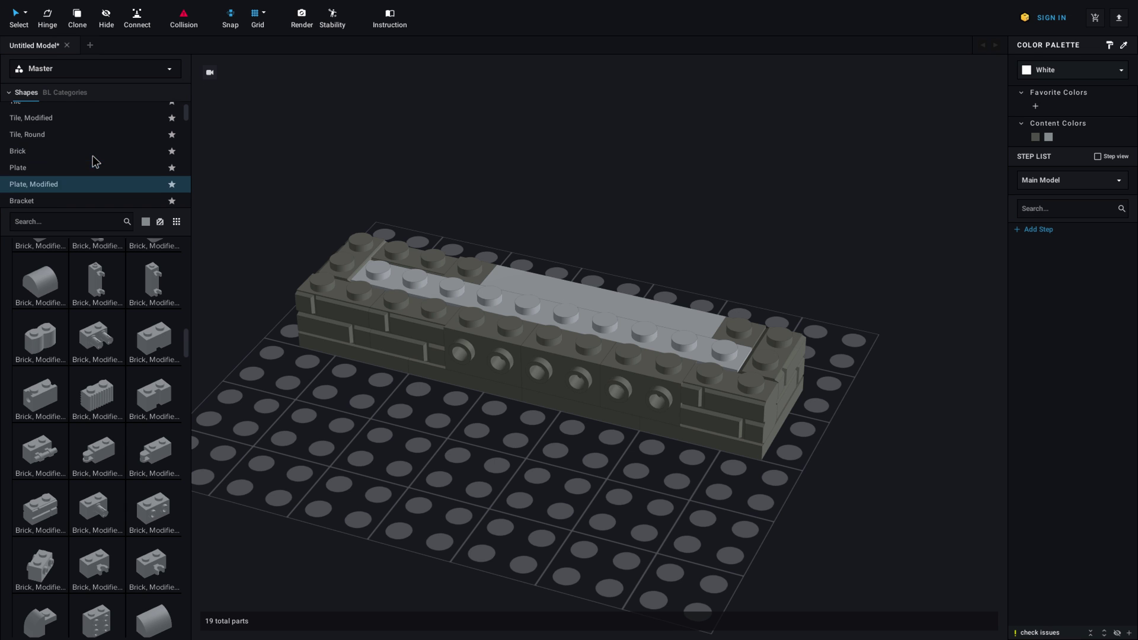
click(95, 160)
scroll(91, 396, down, 5)
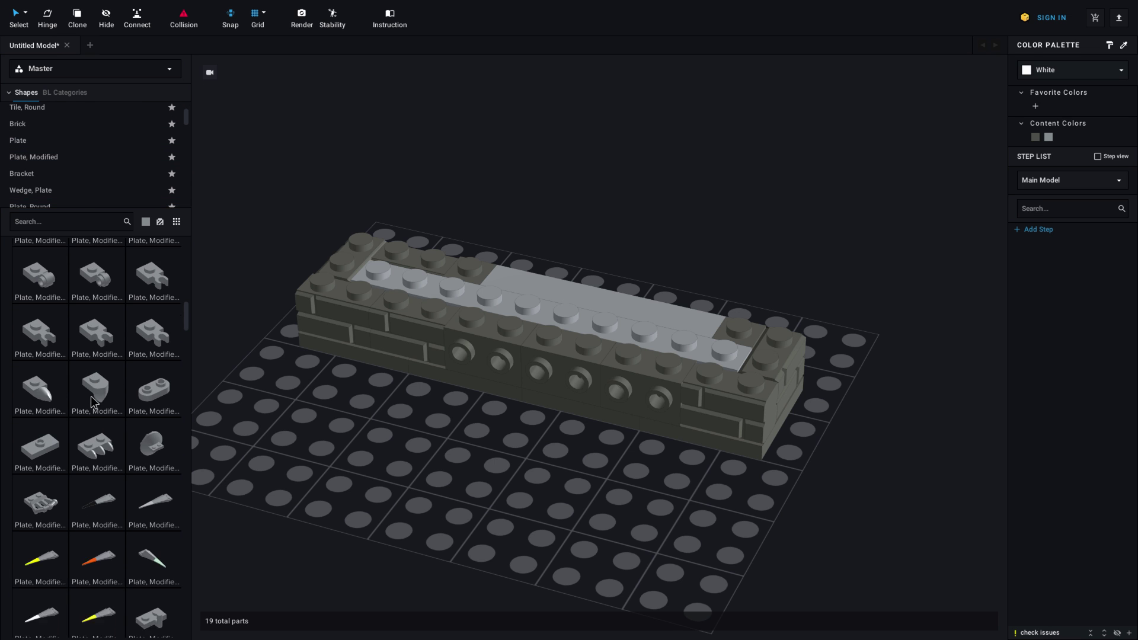
click(40, 394)
key(Up)
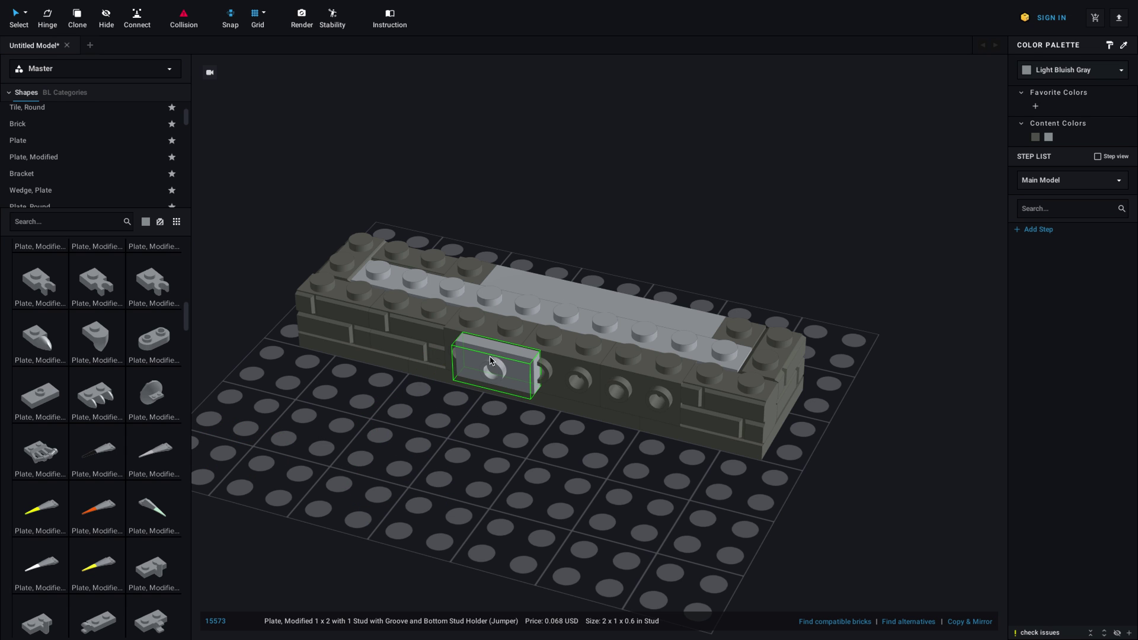
click(487, 360)
click(562, 383)
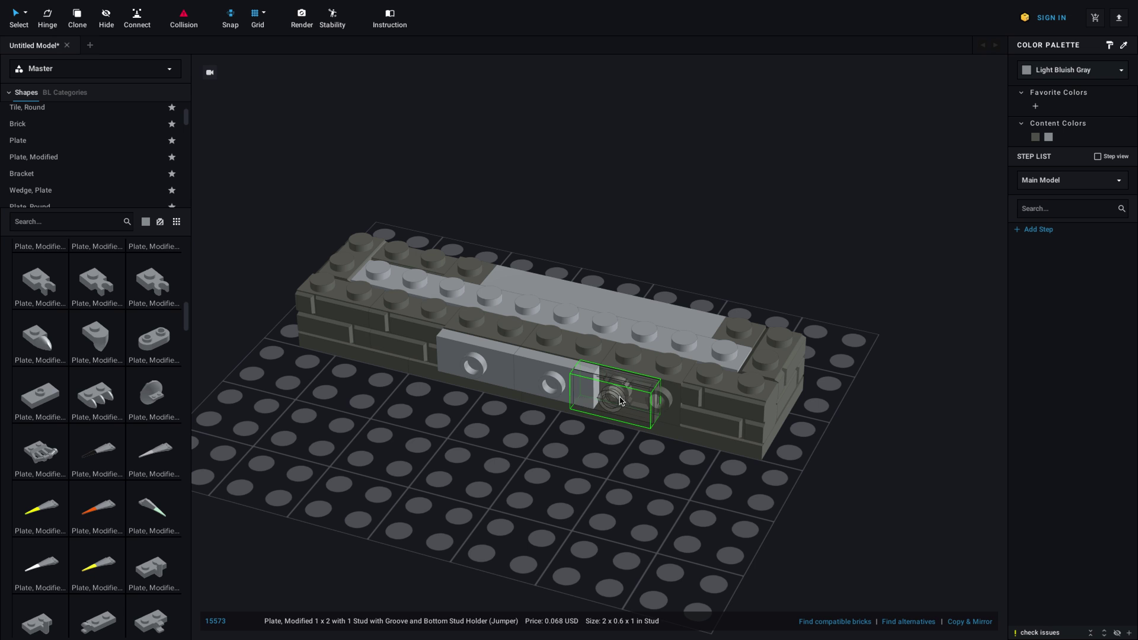
click(644, 403)
key(Escape)
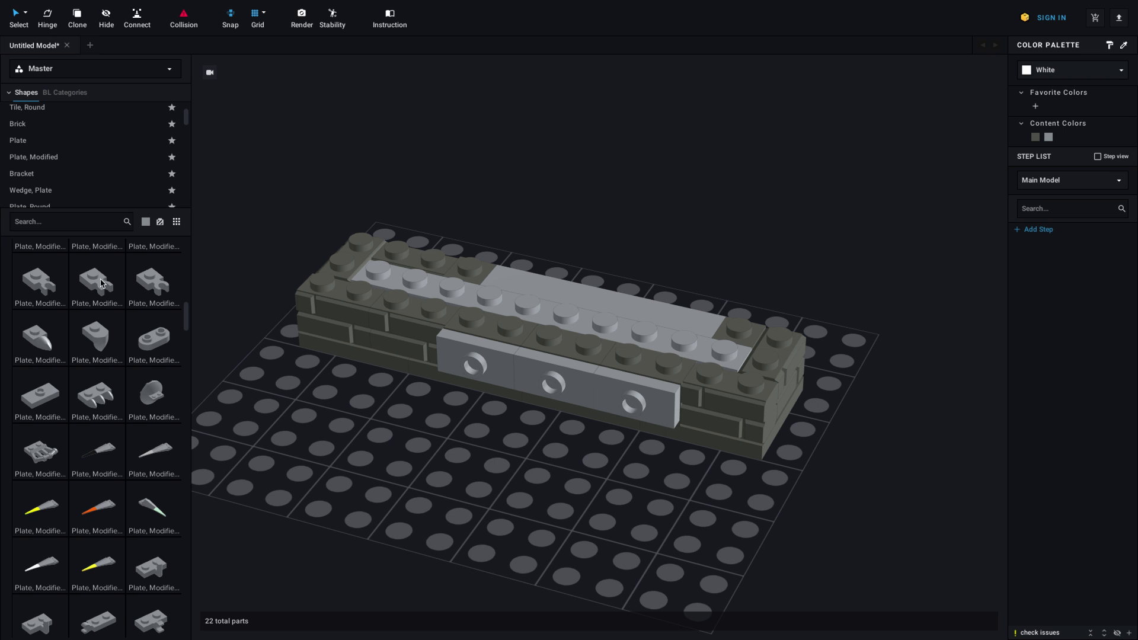
click(70, 143)
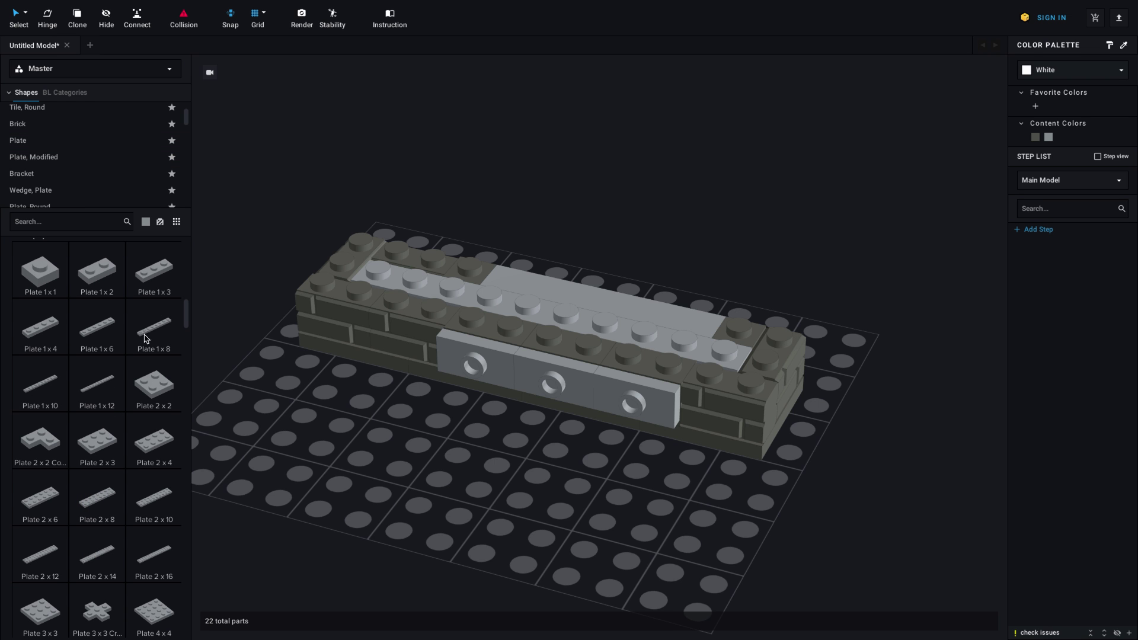
Put a Plate 1x6 on the wall top and three Bracket 1x2 - 2x2 Inverted parts along the back
click(108, 324)
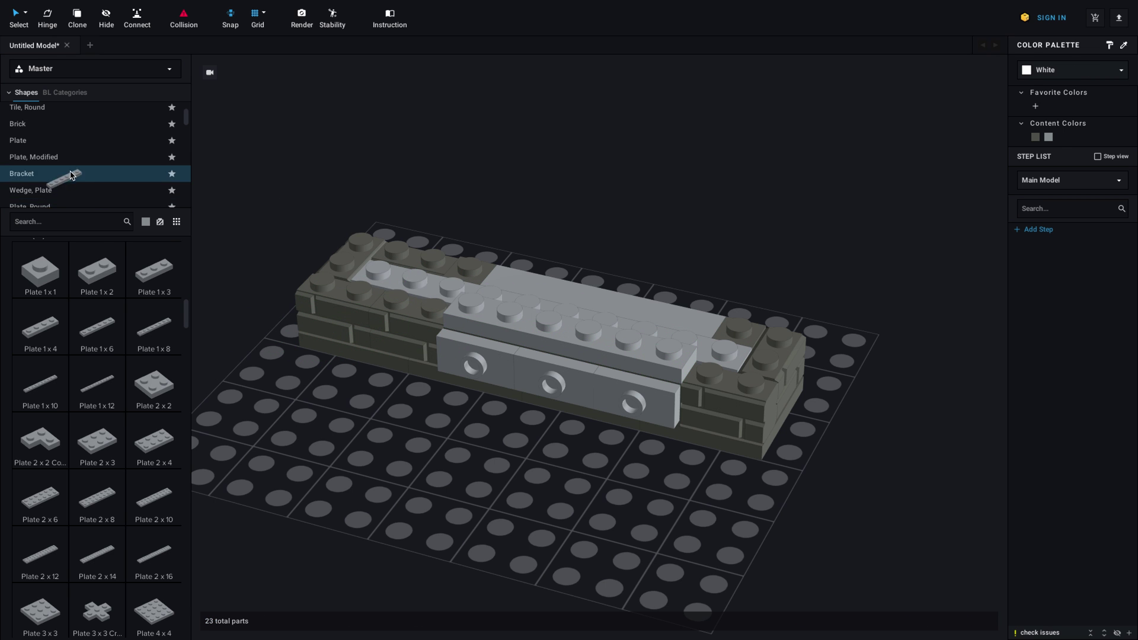
scroll(83, 163, down, 2)
click(83, 141)
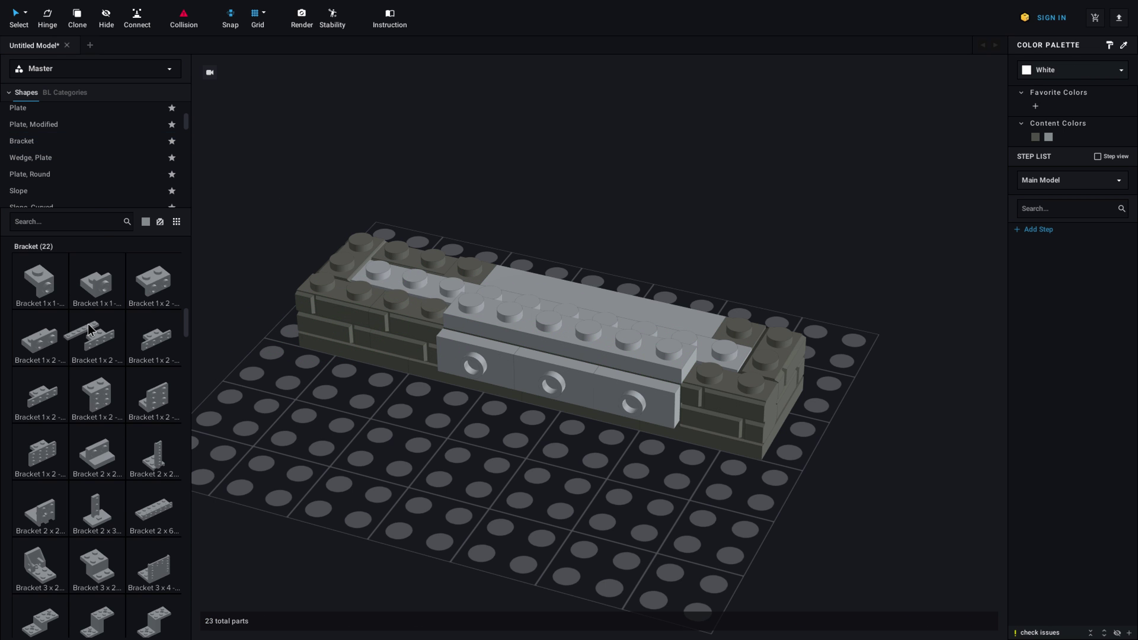
click(90, 331)
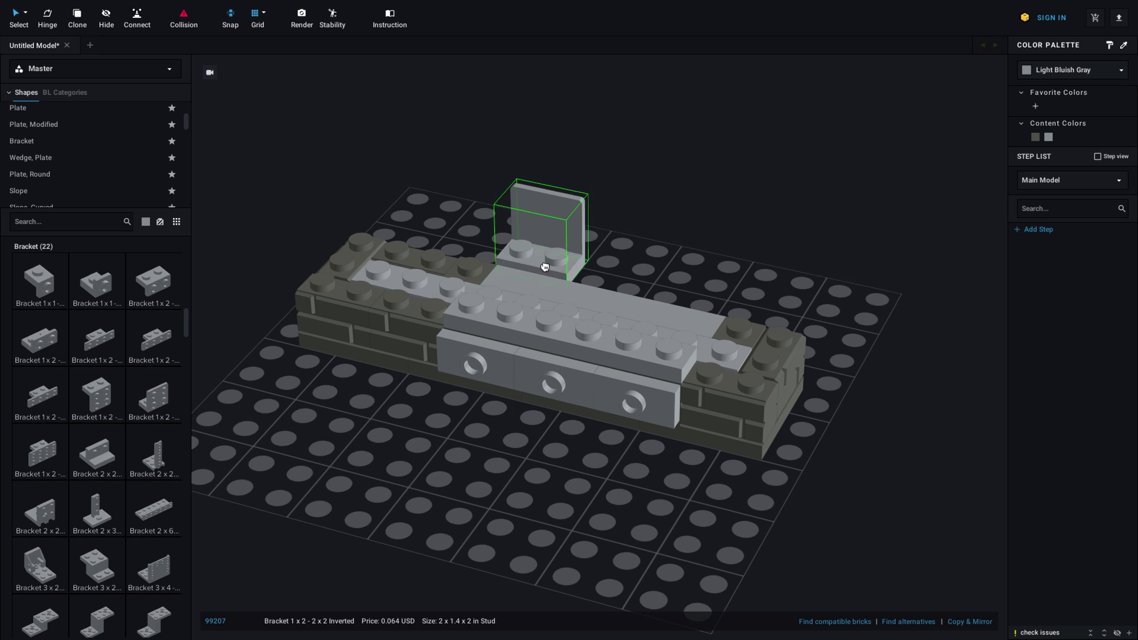
click(521, 292)
click(589, 299)
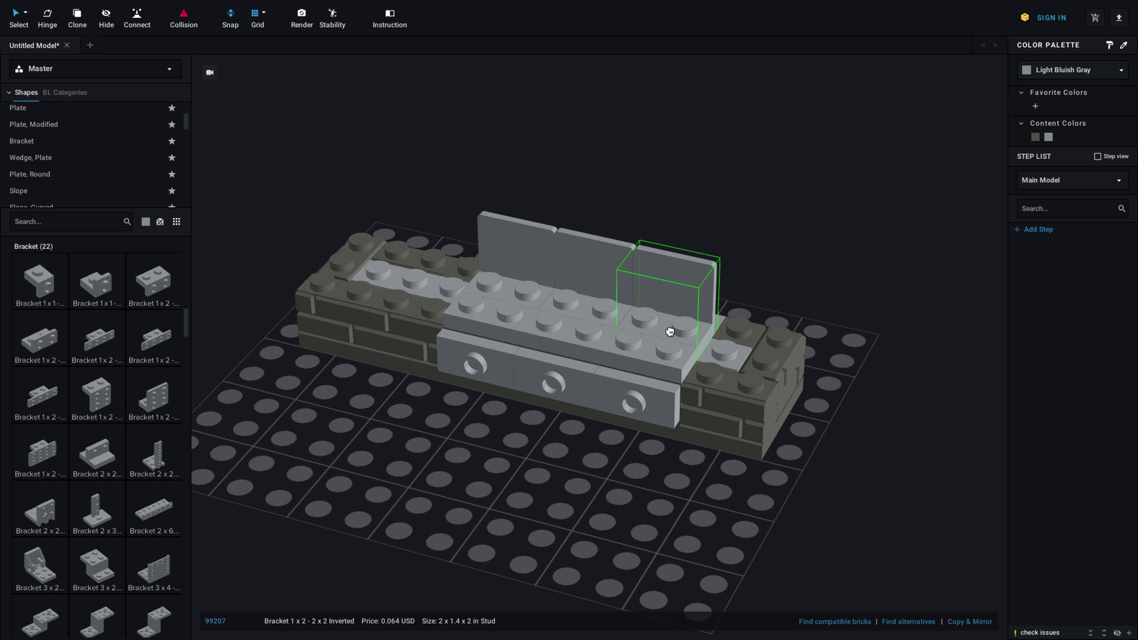
click(669, 327)
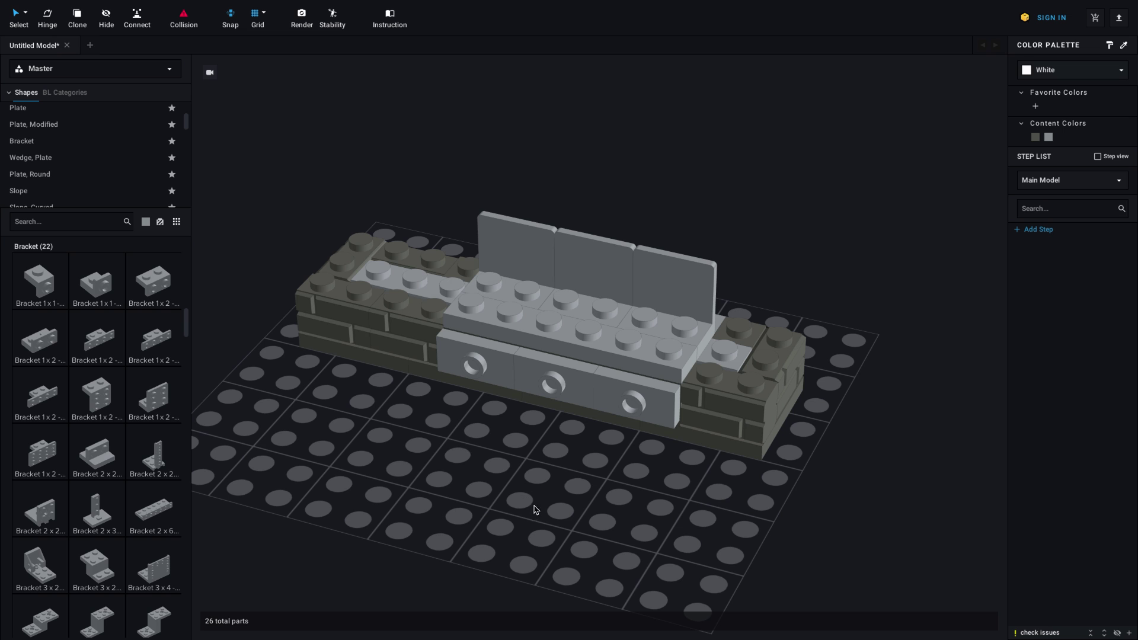
key(Escape)
Add another 1x6 plate on the grill top and recolour it White
drag(535, 338, 470, 429)
key(Delete)
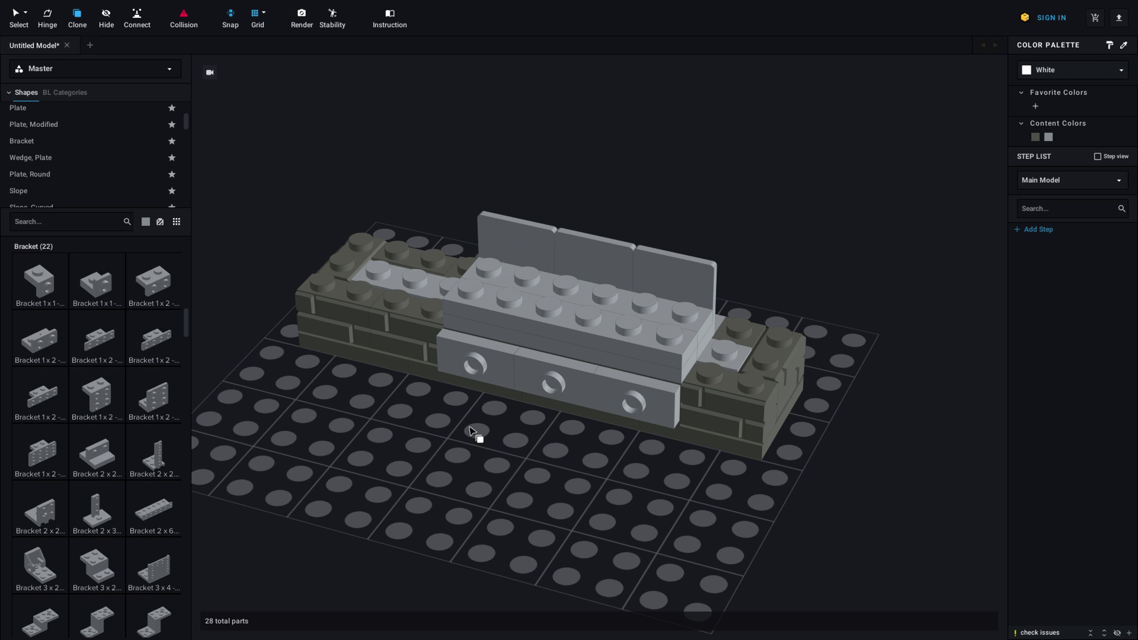
click(660, 306)
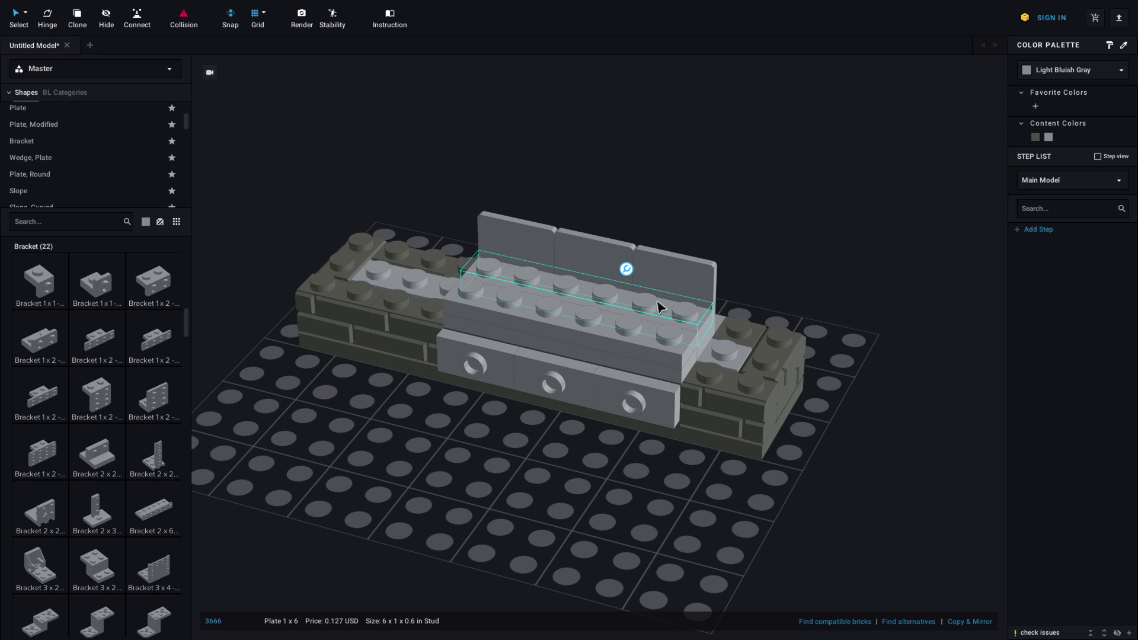
click(1089, 77)
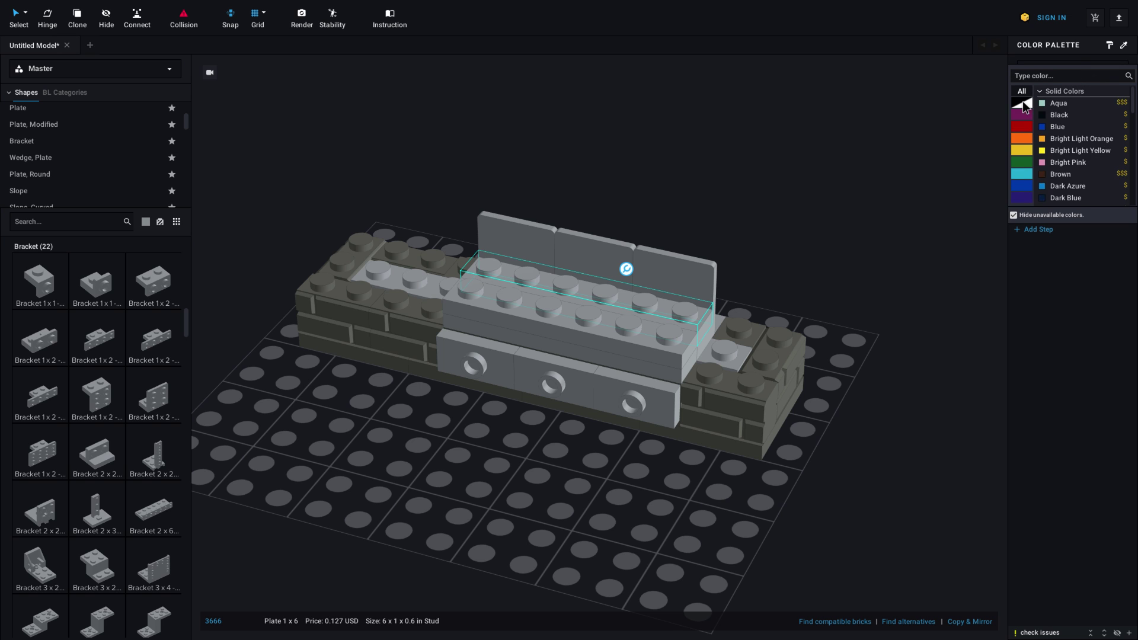
click(1024, 104)
click(1058, 163)
click(891, 206)
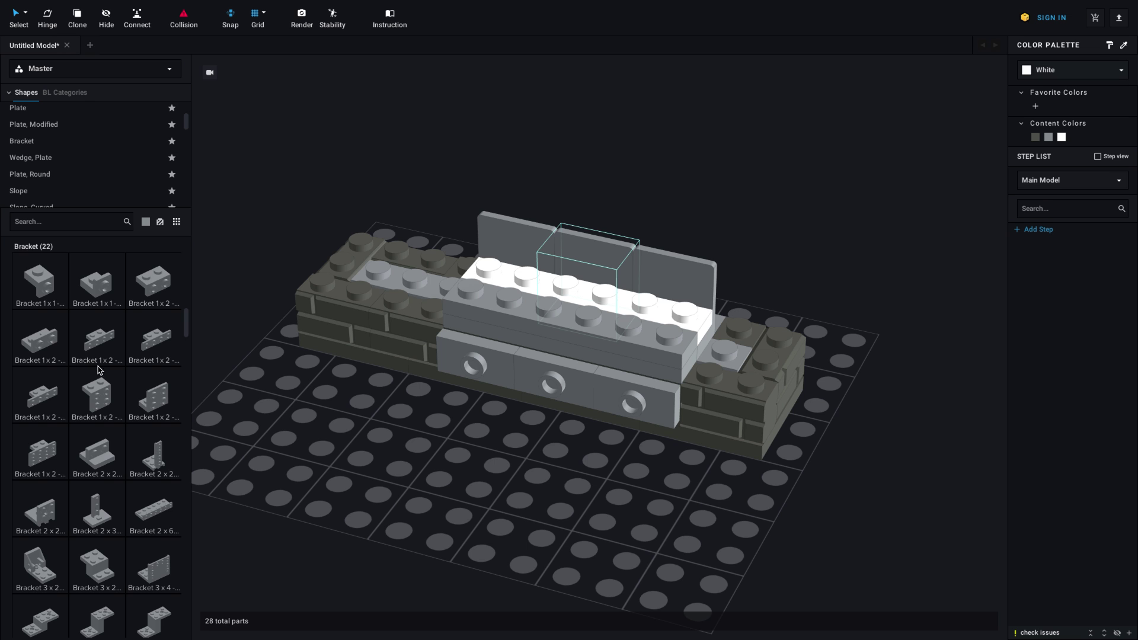
Place a Technic Brick 1x2 with Hole at the left end of the wall
click(357, 339)
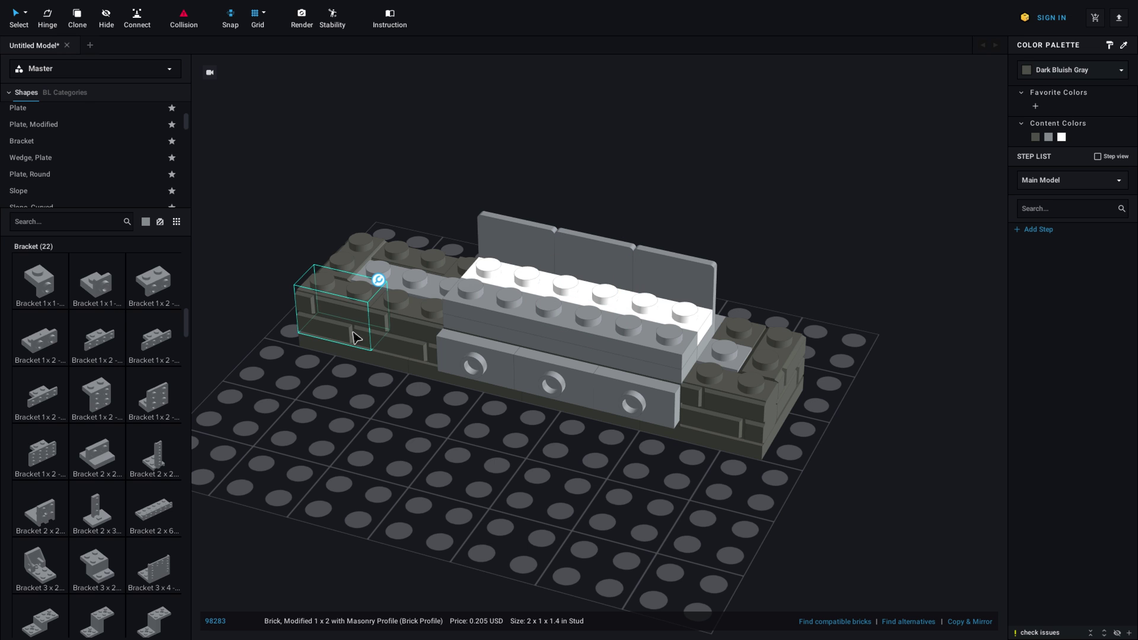
key(c)
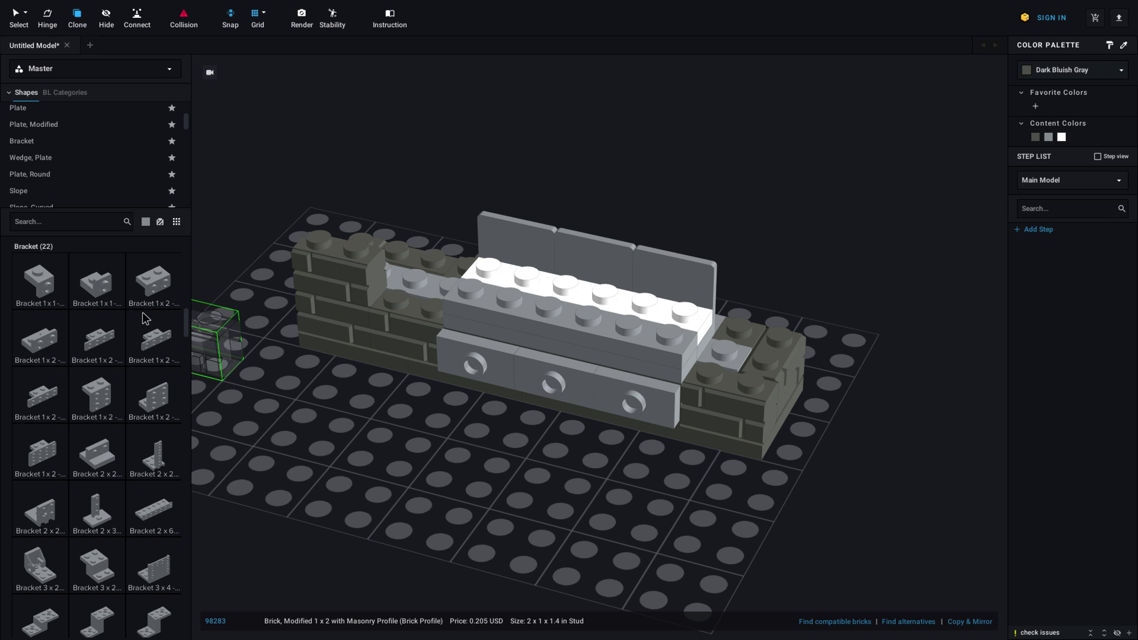
scroll(89, 157, down, 3)
scroll(88, 159, down, 8)
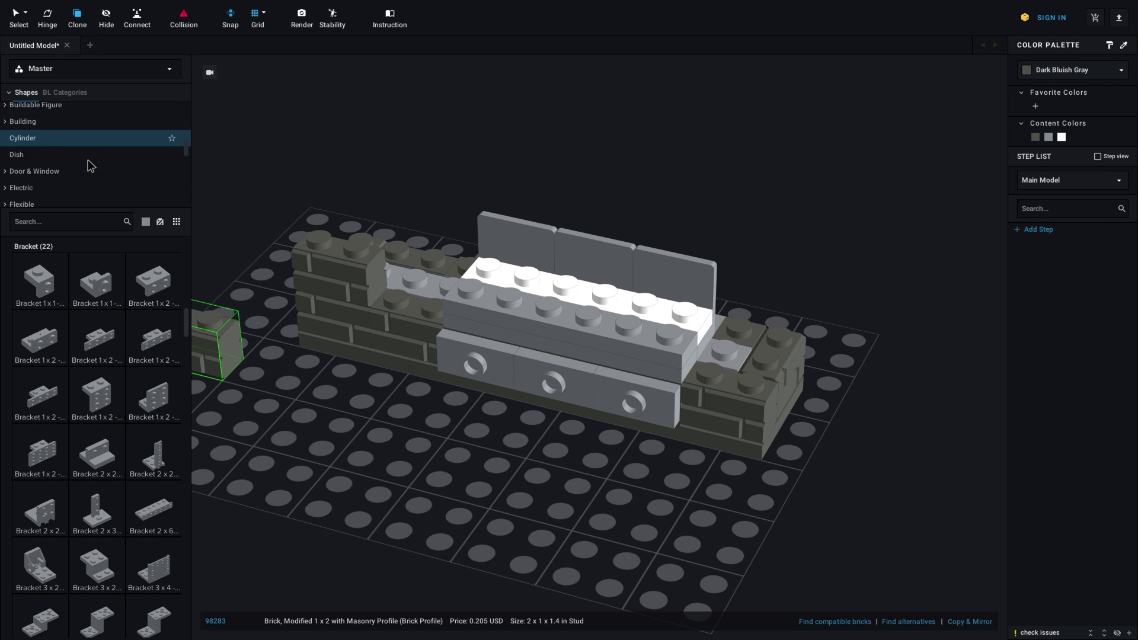
scroll(87, 158, down, 5)
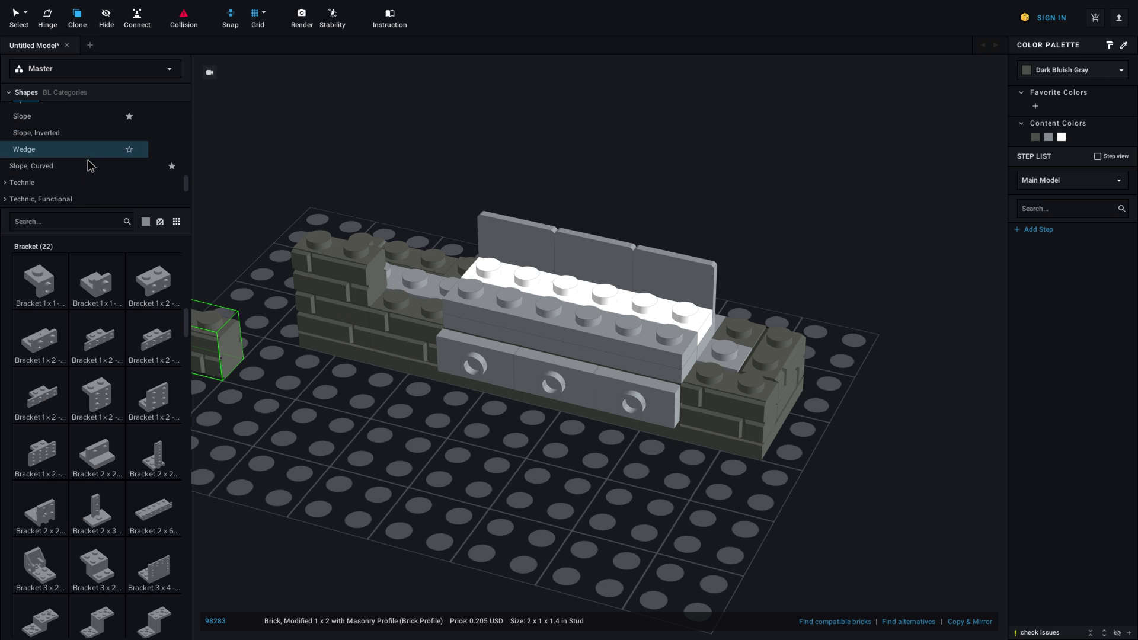
scroll(87, 159, down, 1)
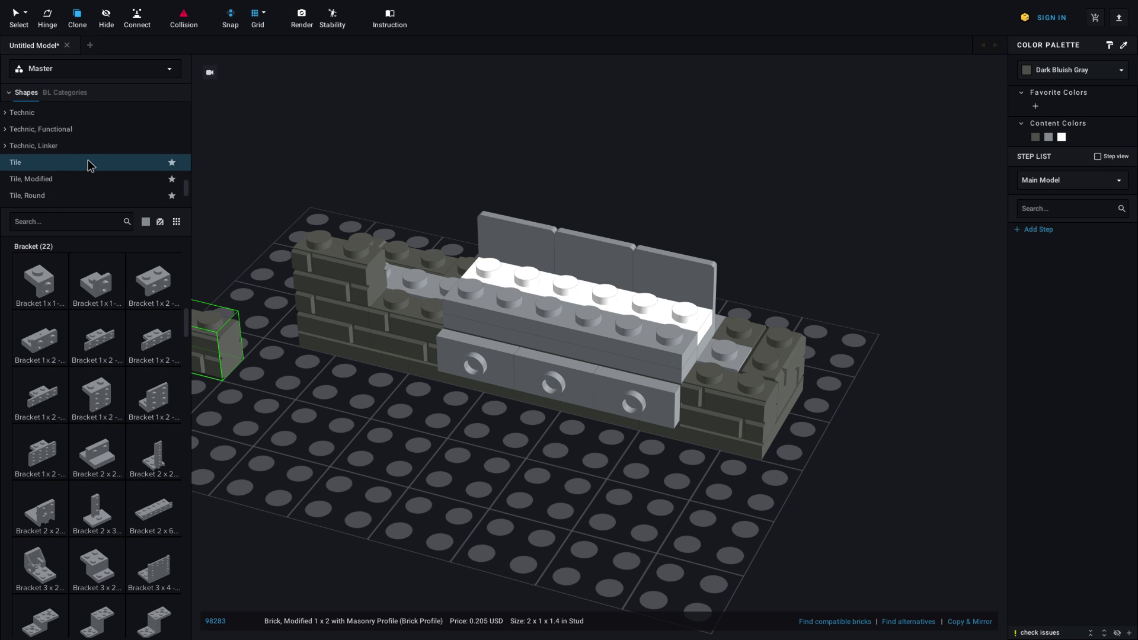
scroll(88, 159, down, 3)
scroll(87, 159, up, 4)
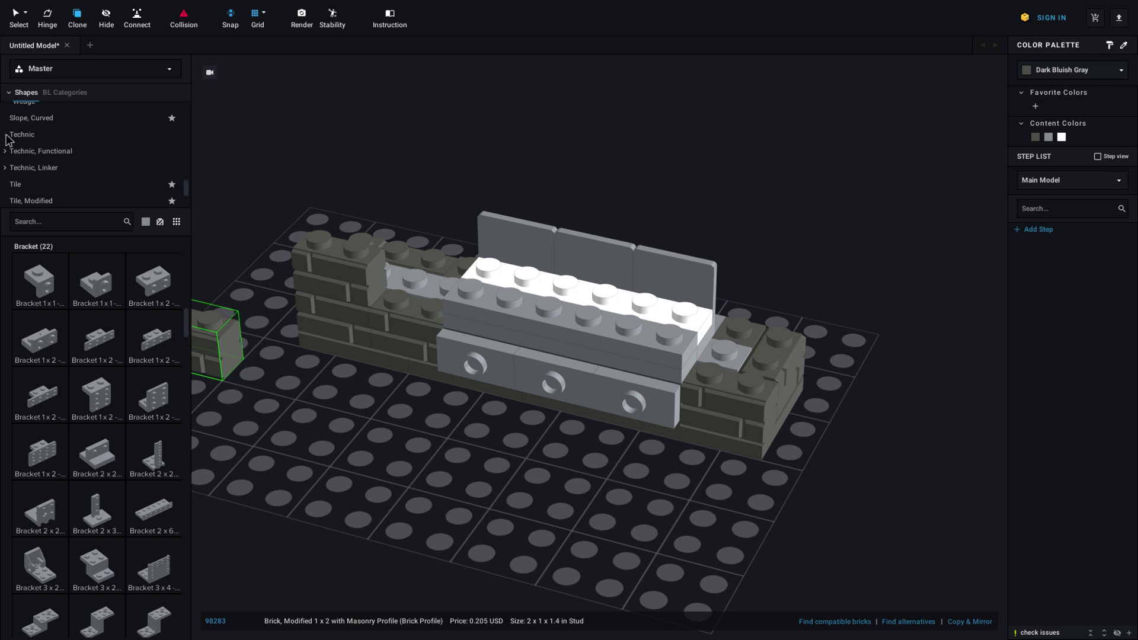
click(8, 137)
click(37, 151)
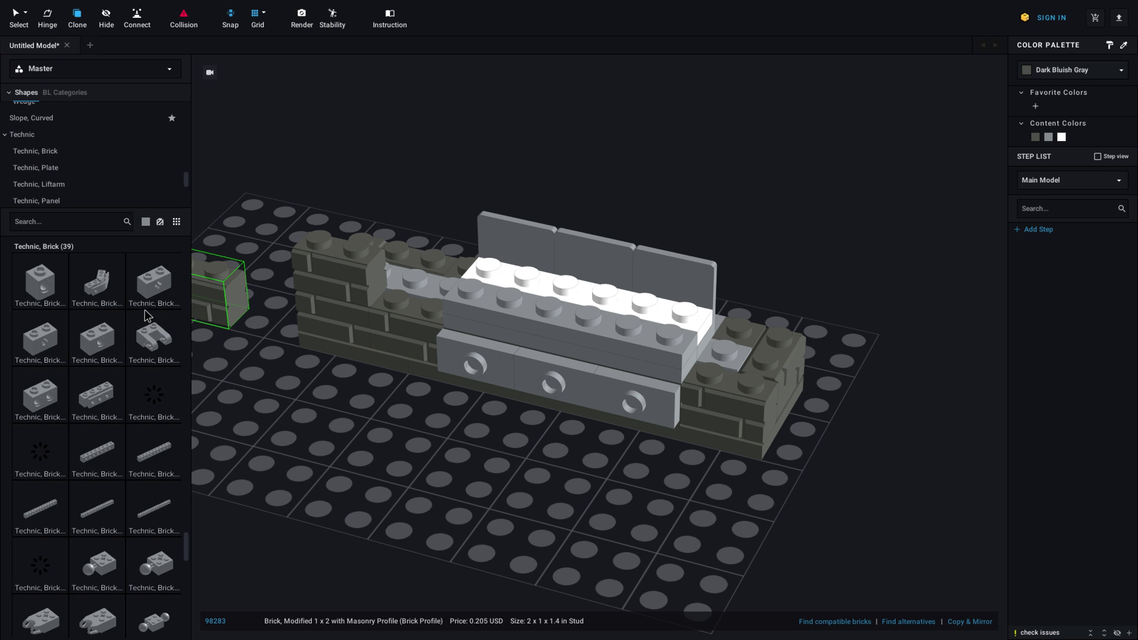
click(90, 351)
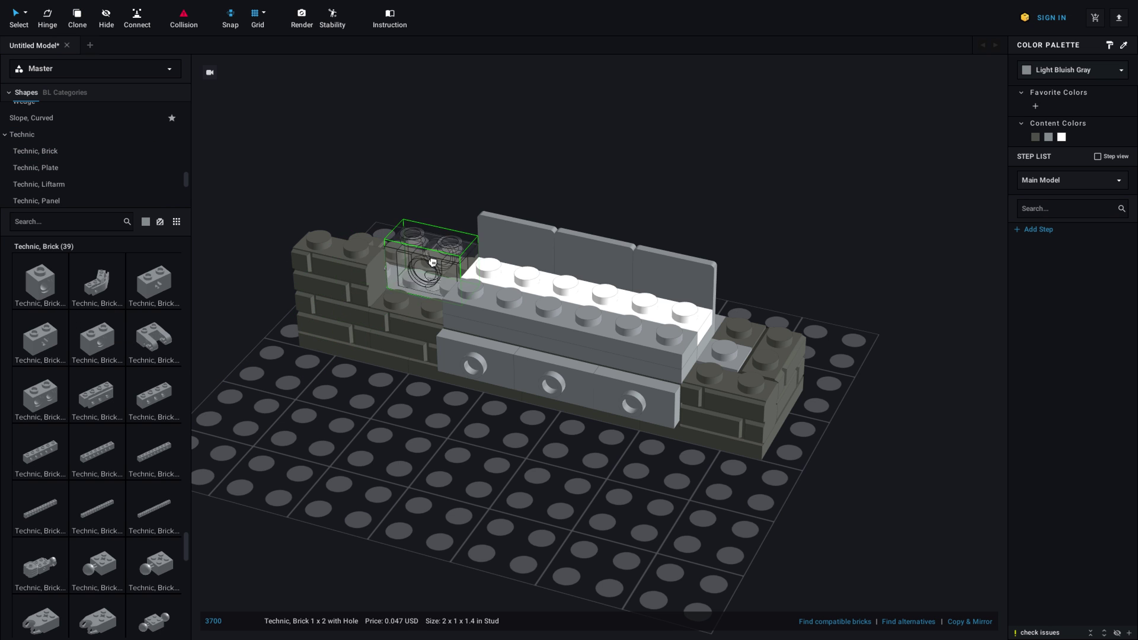
click(409, 281)
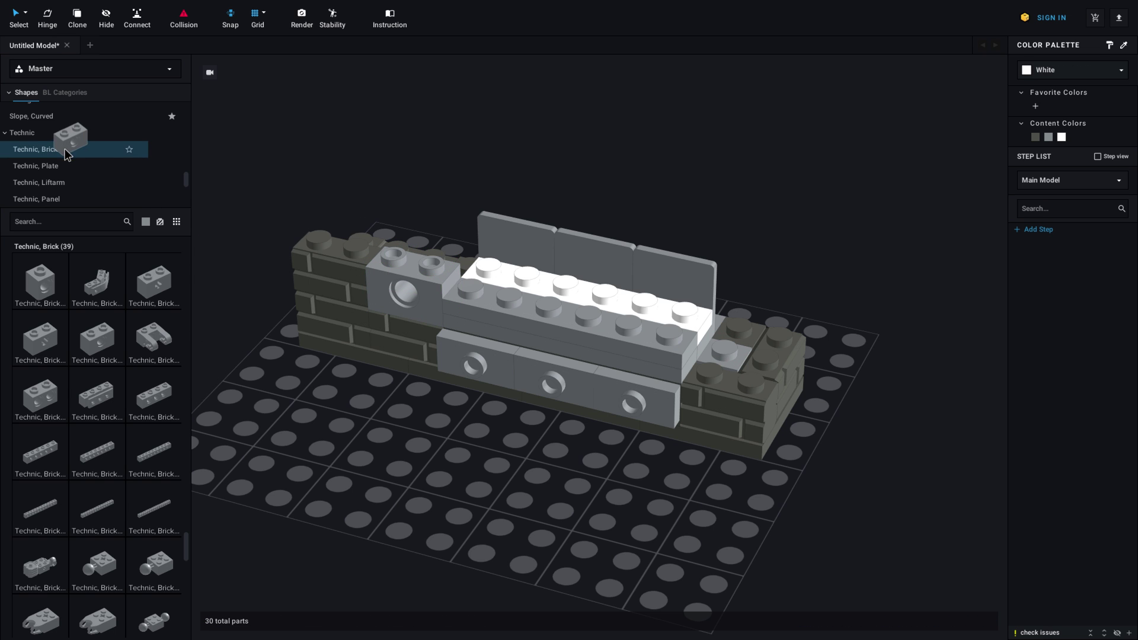
Add a Technic Pin 1/2 to the grill model
scroll(89, 152, down, 2)
scroll(116, 151, down, 4)
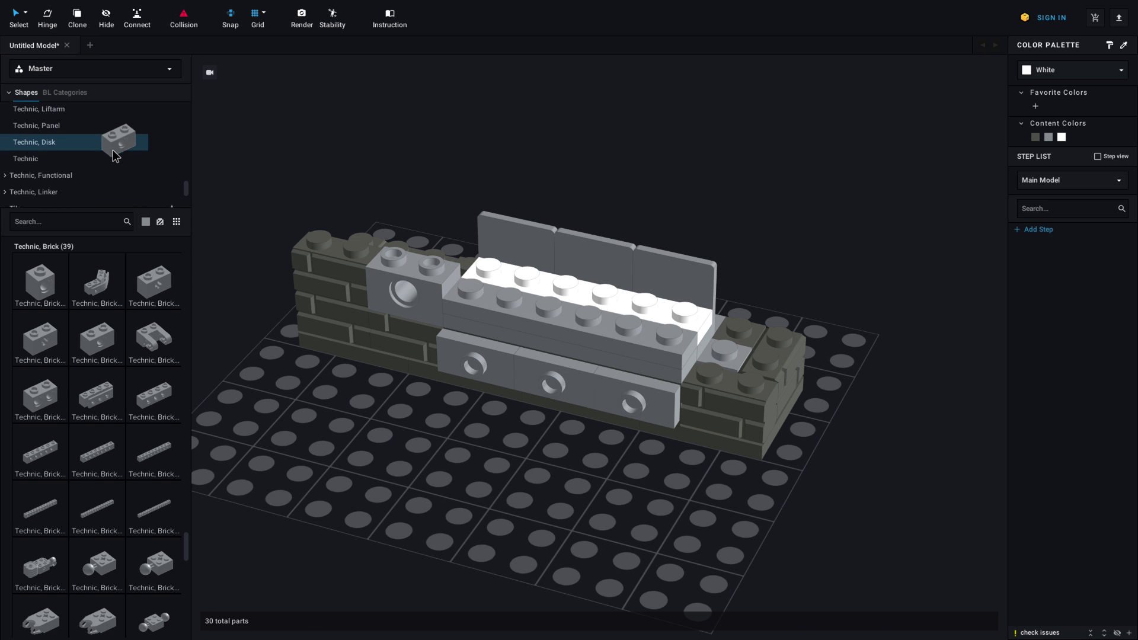
click(104, 155)
scroll(106, 336, down, 9)
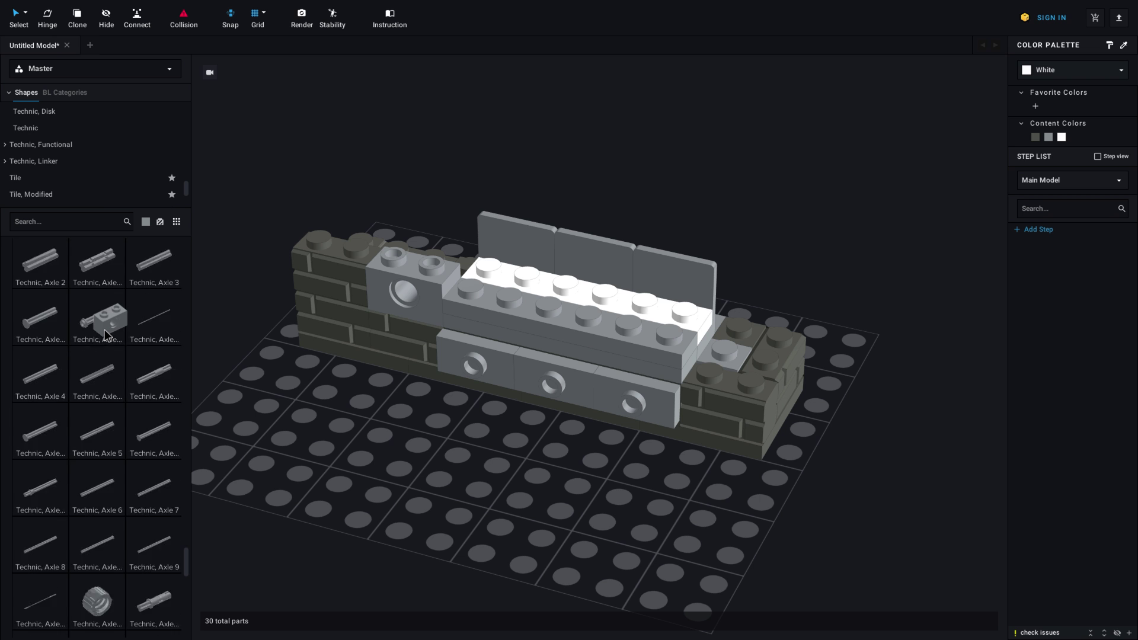
scroll(106, 335, down, 6)
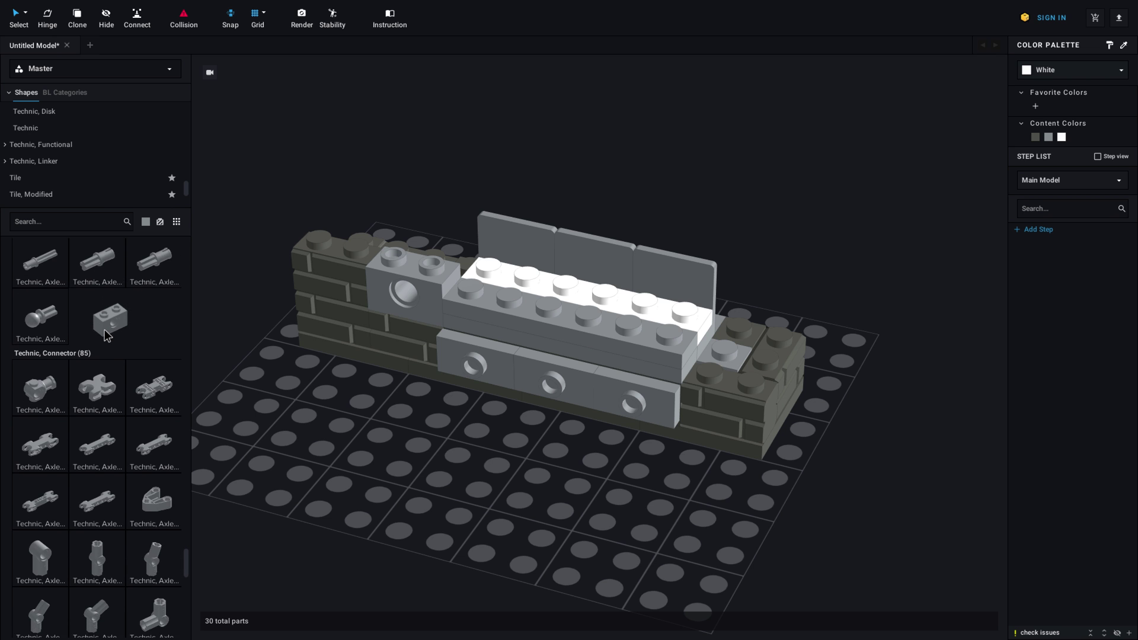
scroll(106, 336, down, 10)
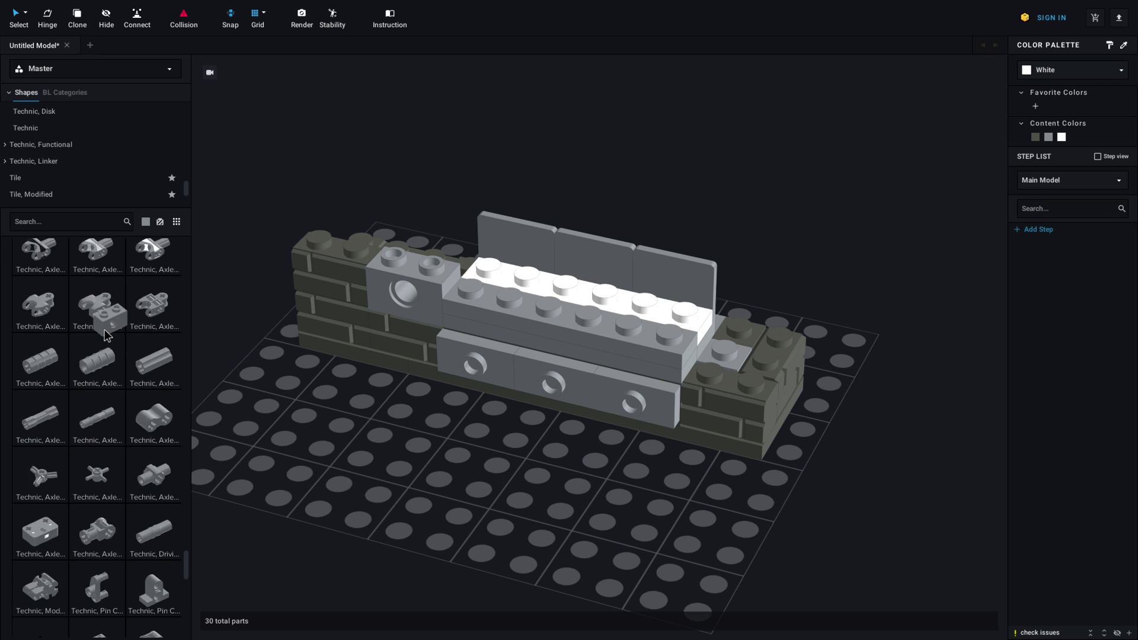
scroll(105, 335, down, 6)
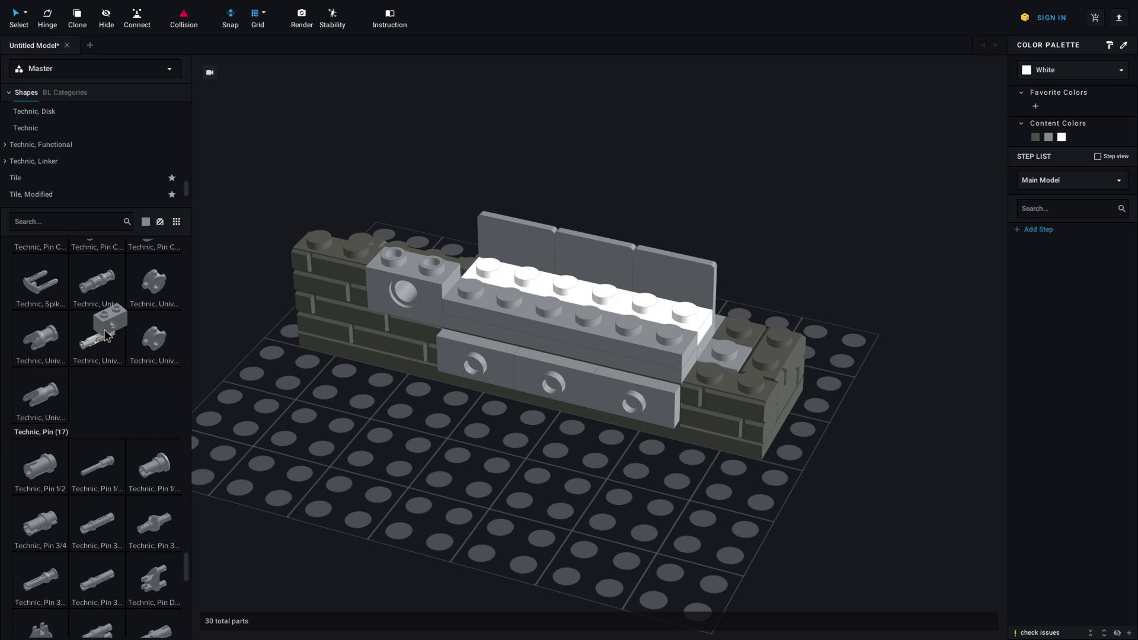
scroll(106, 335, up, 3)
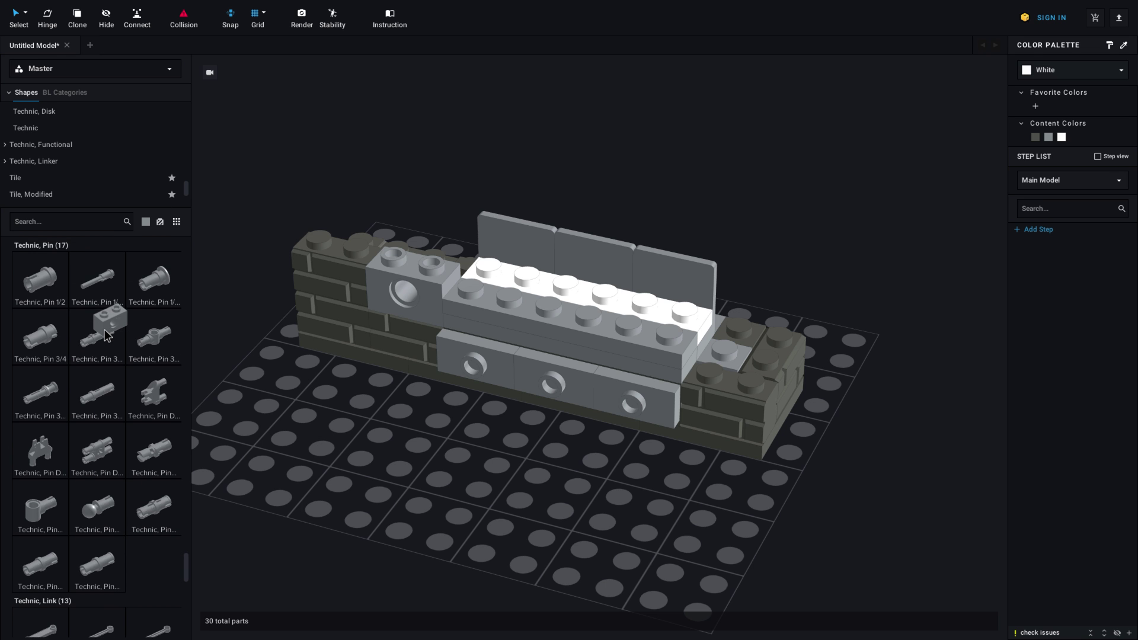
drag(40, 289, 262, 562)
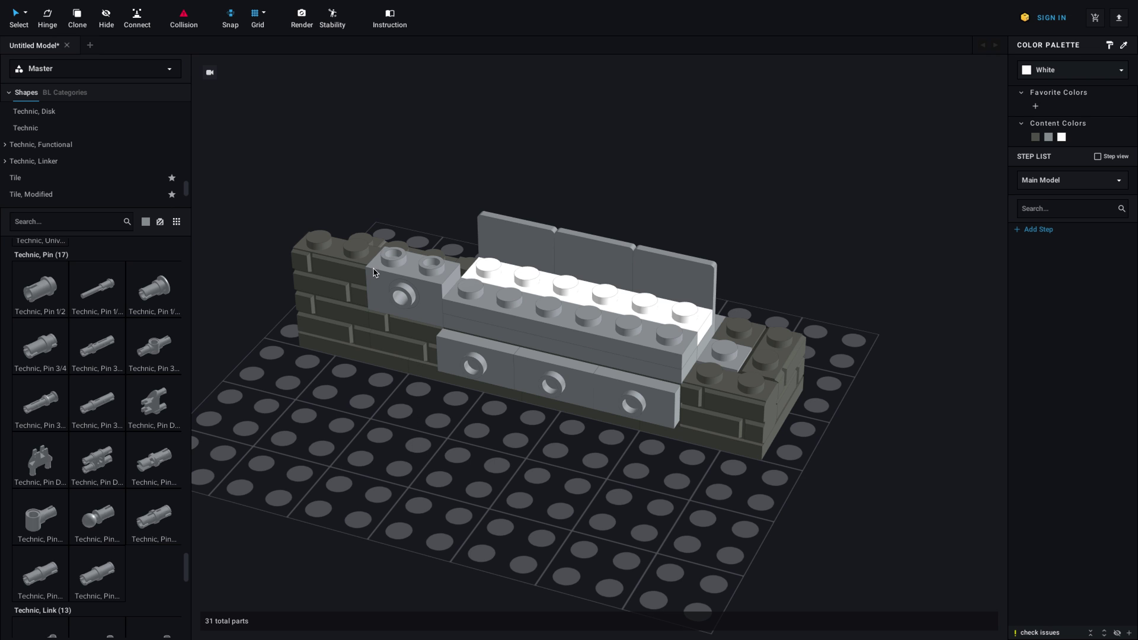
click(331, 268)
Copy a masonry brick, turn it 90 degrees and place it on the right wall
key(c)
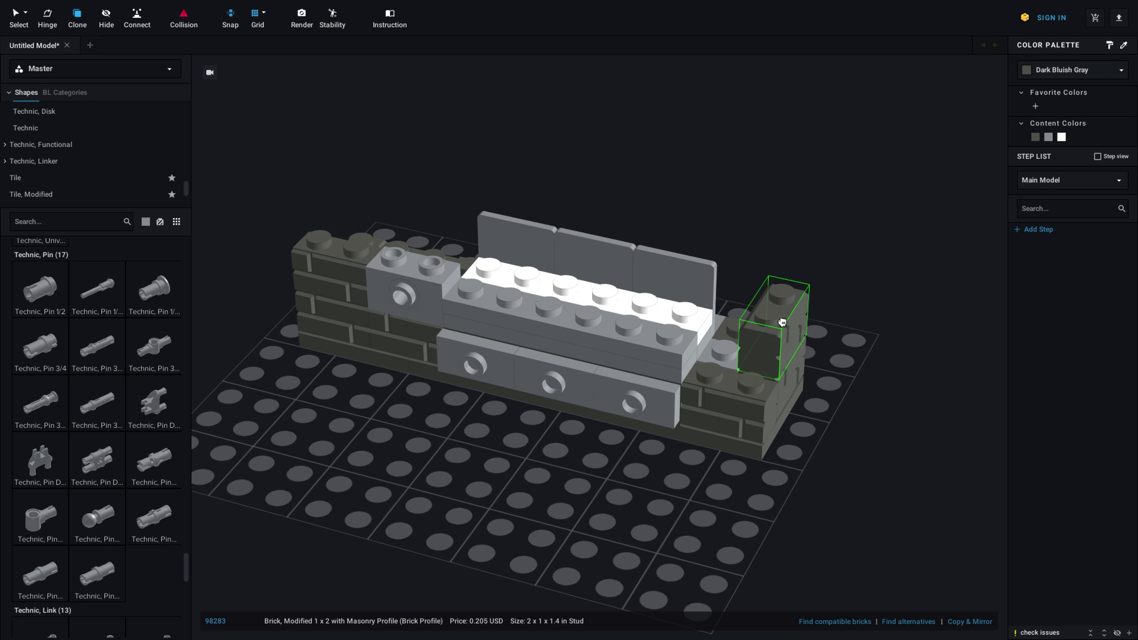
key(Left)
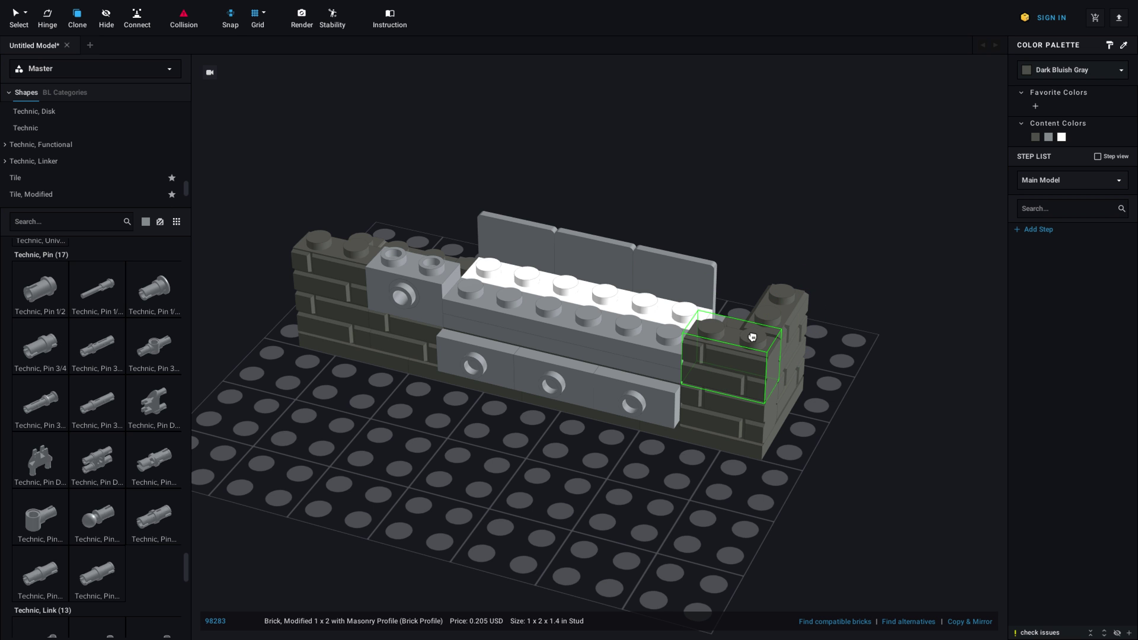
click(753, 336)
mouse_move(596, 432)
right_down()
mouse_move(579, 419)
mouse_move(643, 436)
right_up()
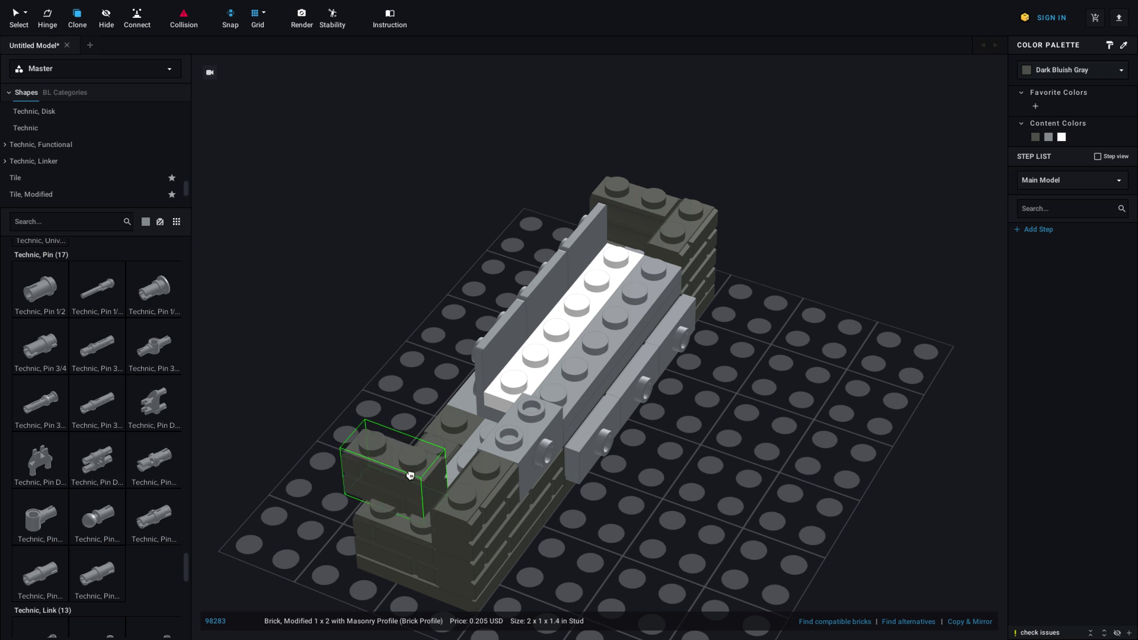
mouse_move(351, 460)
right_down()
mouse_move(402, 460)
mouse_move(352, 469)
right_up()
key(Escape)
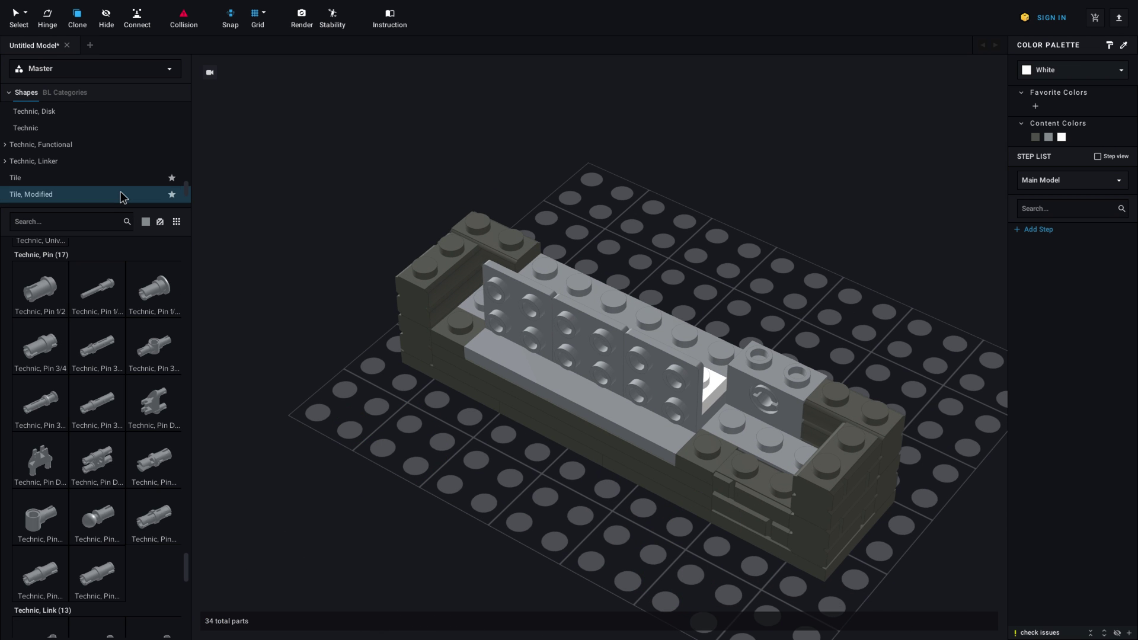
Add a 1x2 brick on the left wall top and a 1x3 on the right, both Dark Bluish Gray
scroll(121, 194, up, 10)
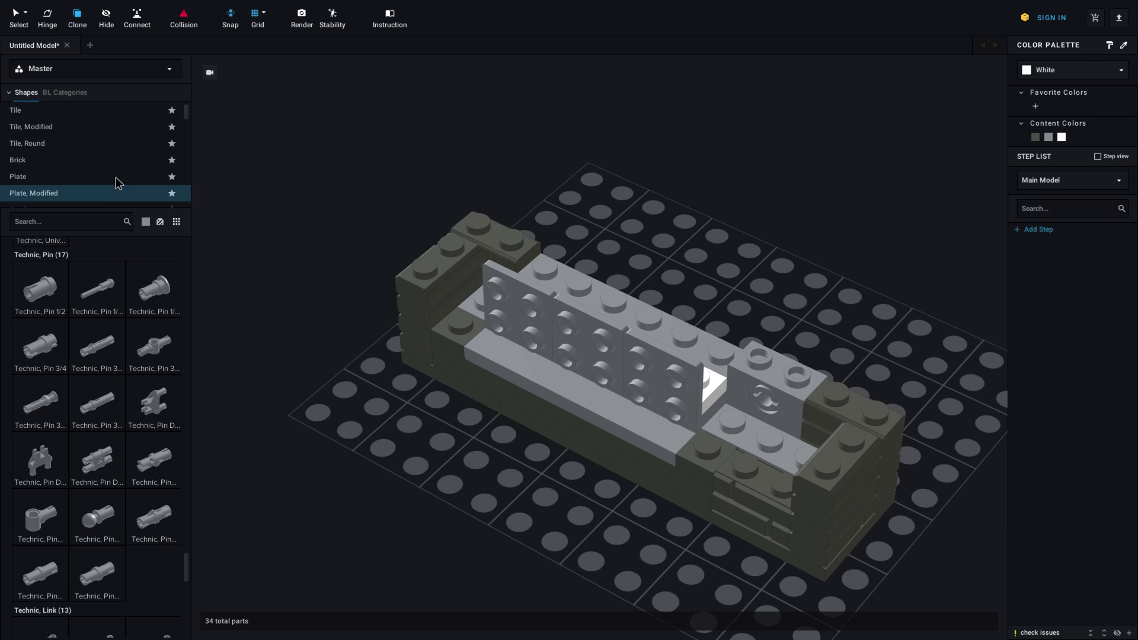
click(56, 162)
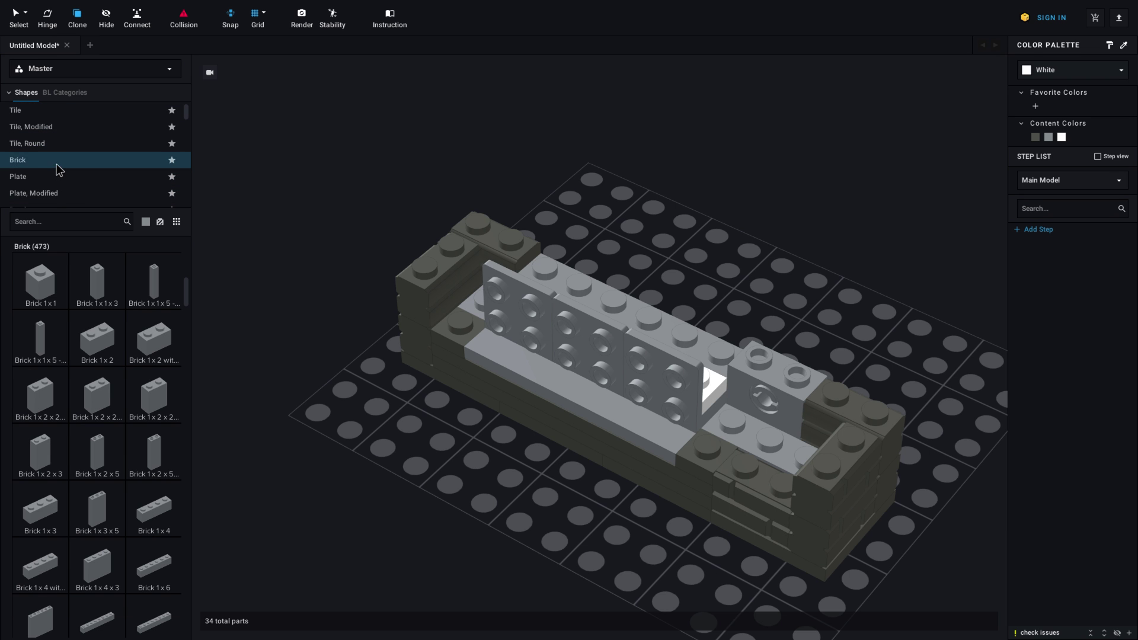
click(98, 341)
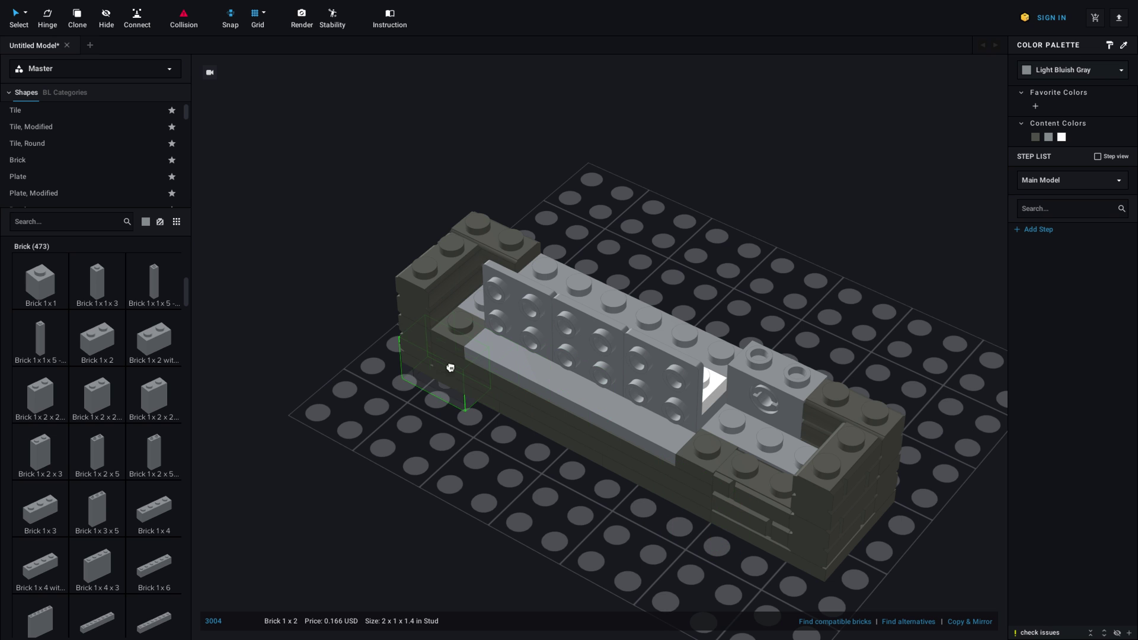
drag(467, 281, 346, 389)
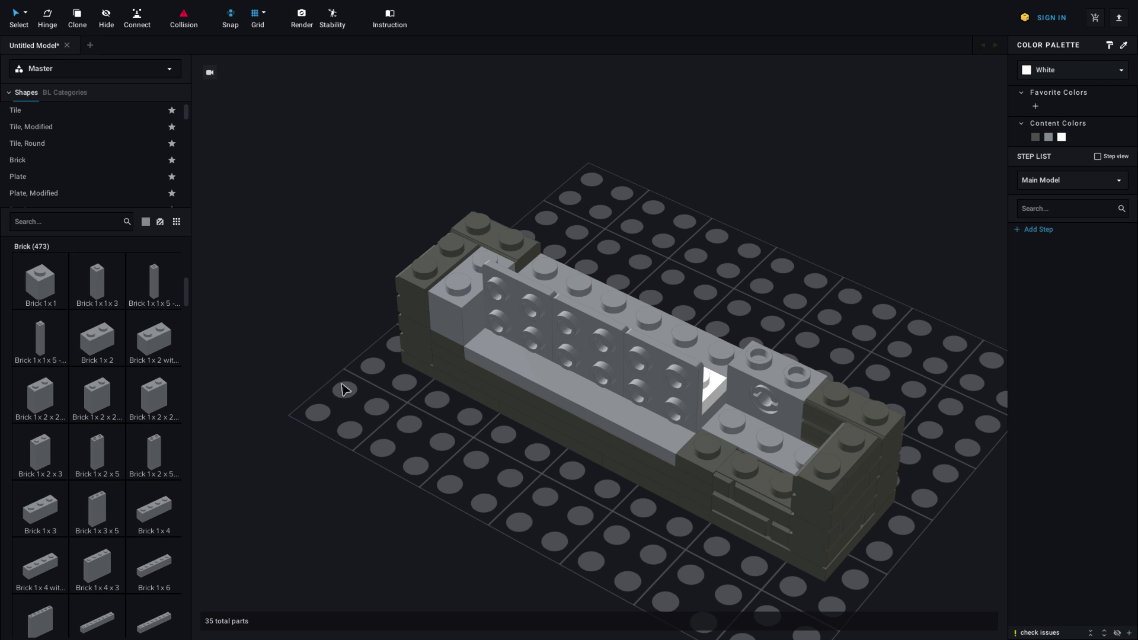
click(1036, 137)
click(41, 509)
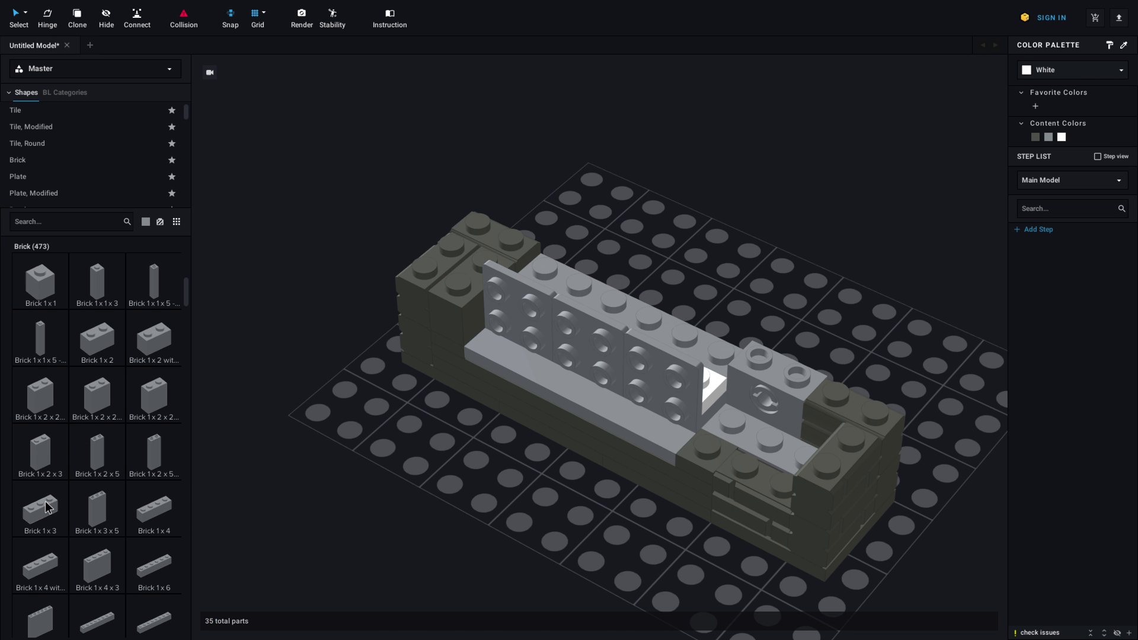
click(764, 414)
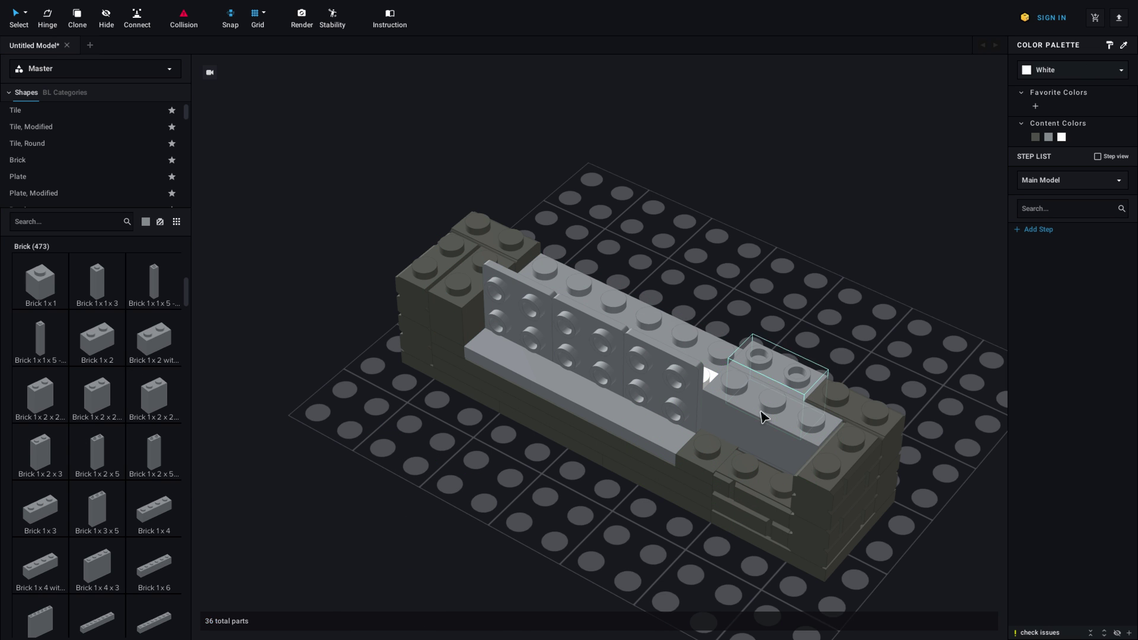
key(Escape)
click(808, 409)
click(1035, 137)
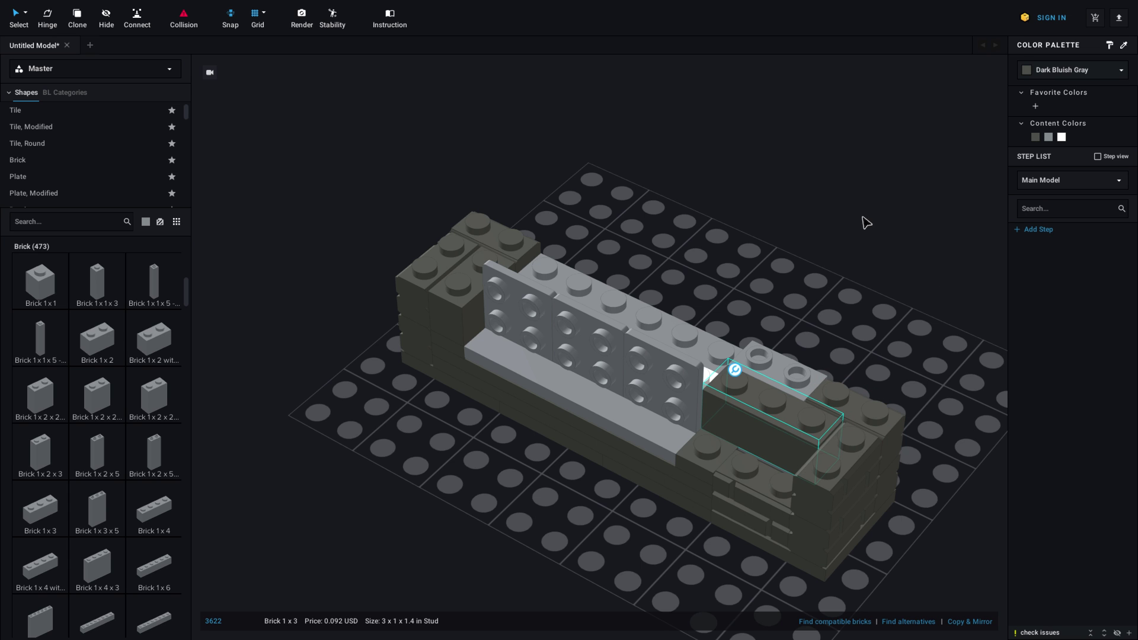
click(865, 223)
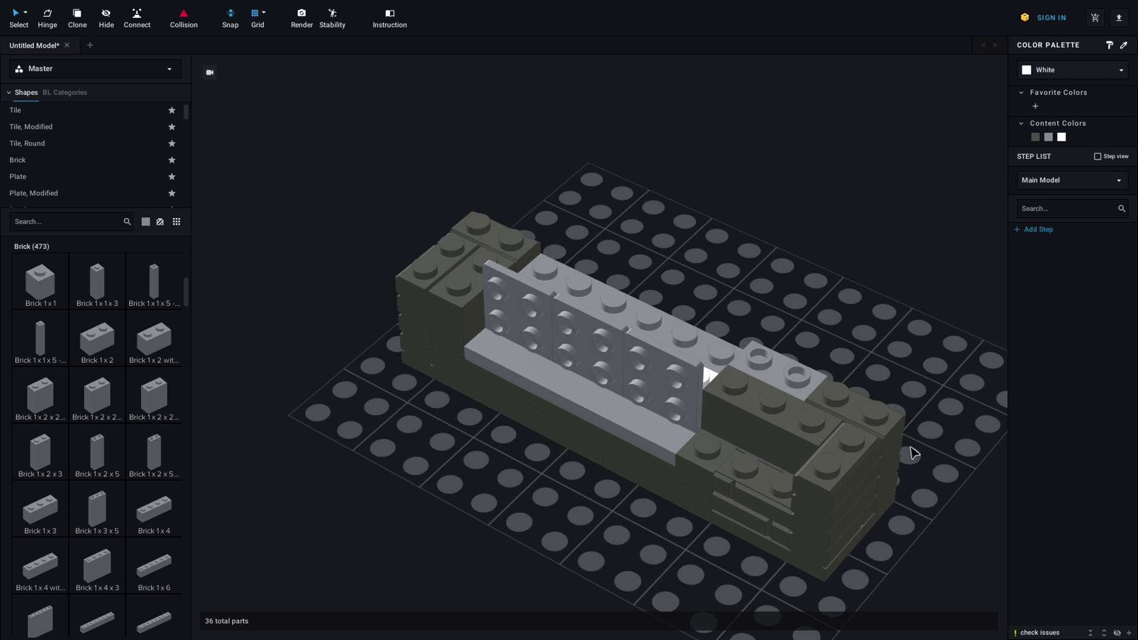
Fill the front gap with a copied masonry brick and a Dark Bluish Gray 1x1 brick
click(801, 422)
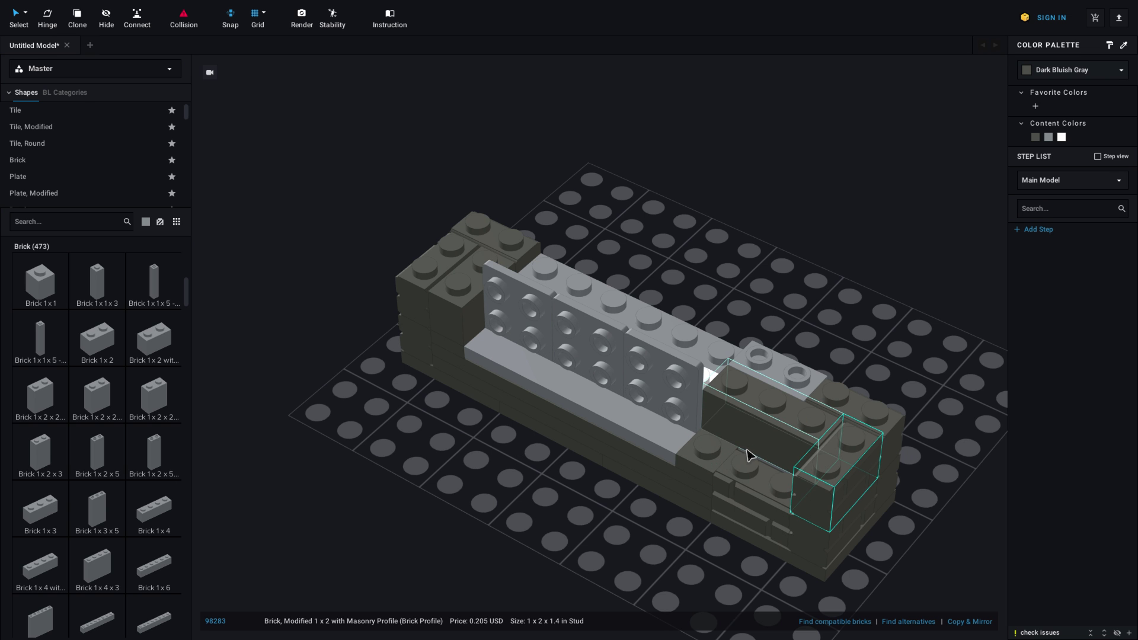
key(c)
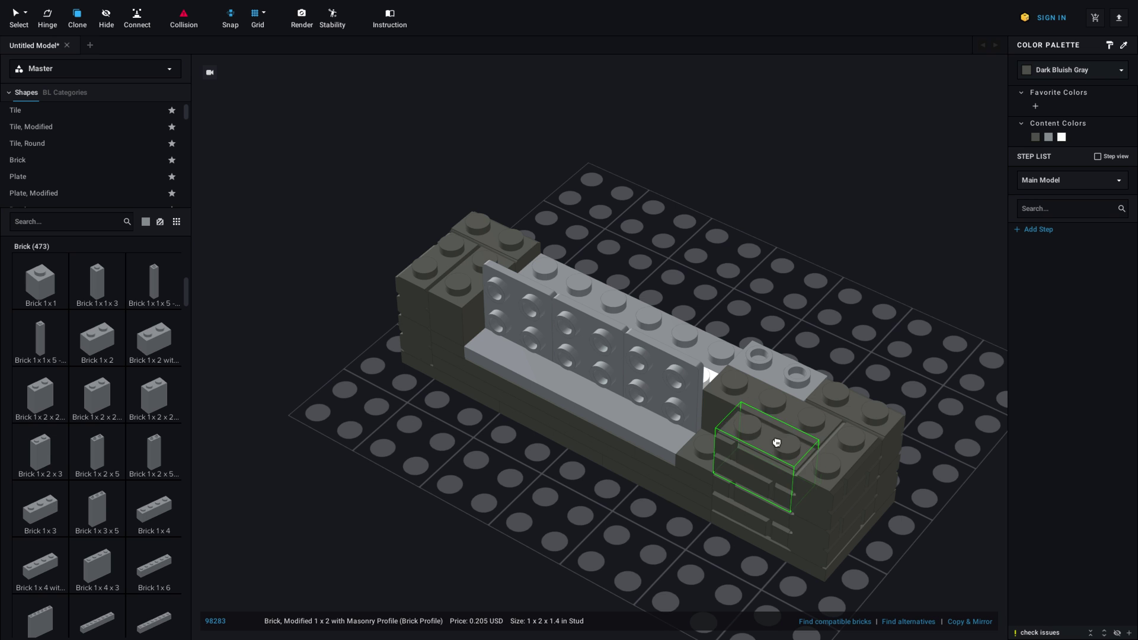
click(775, 441)
click(47, 290)
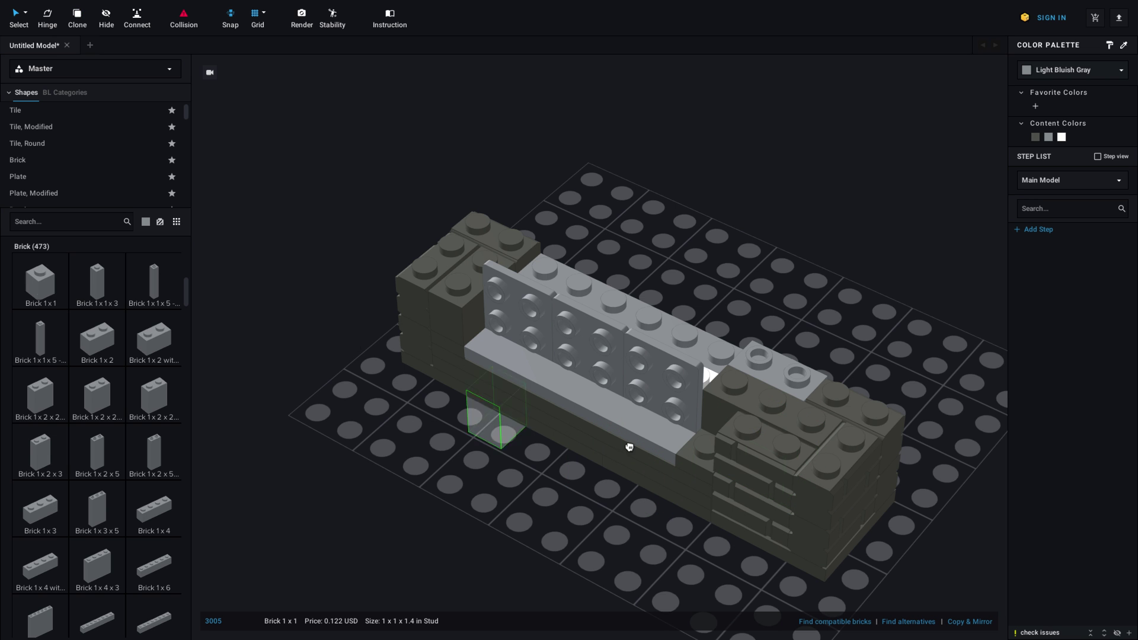
click(702, 437)
key(Escape)
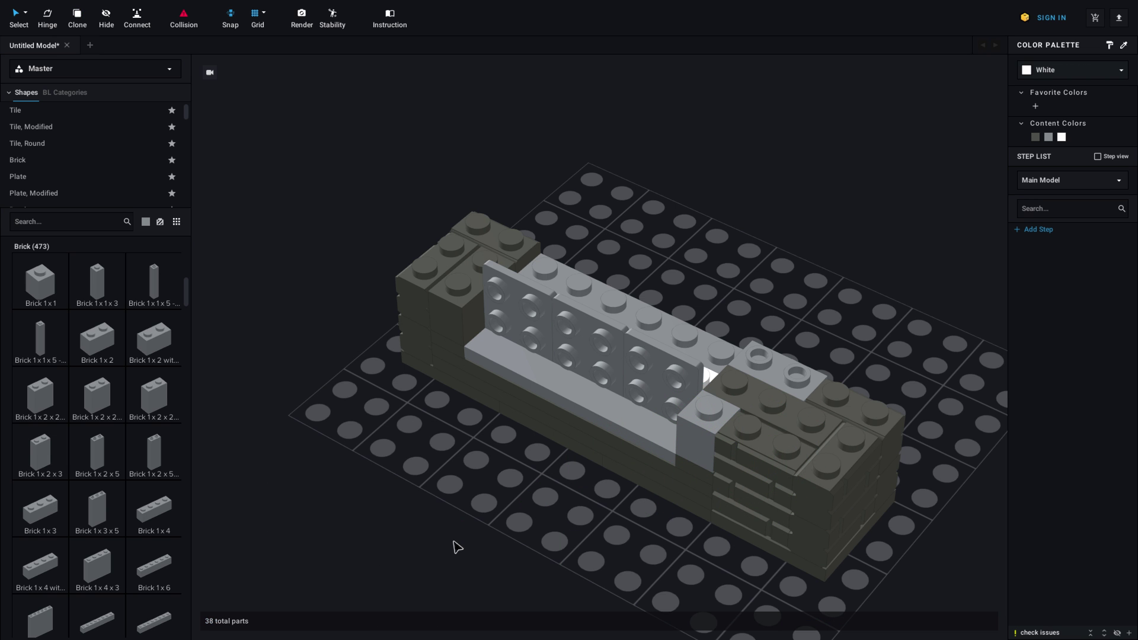
click(693, 444)
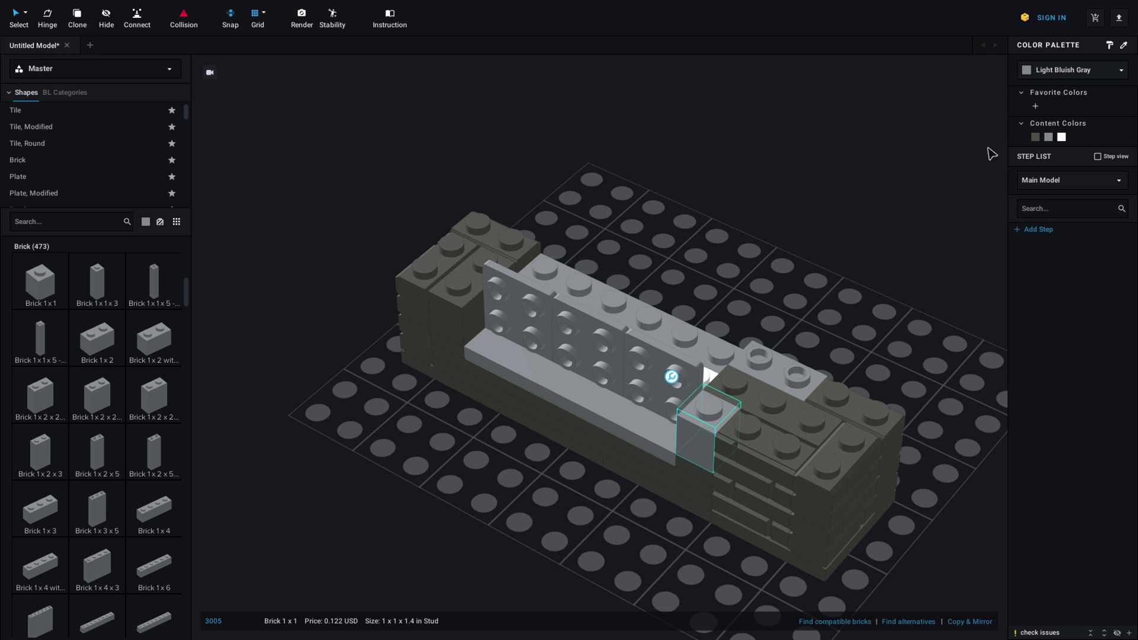
click(1035, 138)
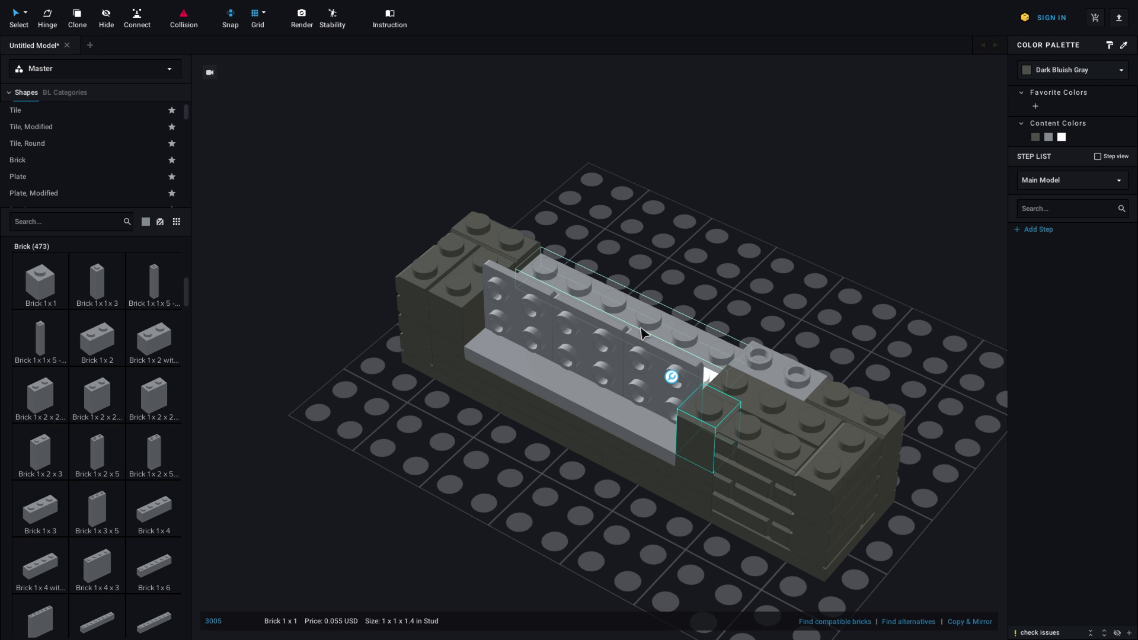
drag(641, 327, 112, 146)
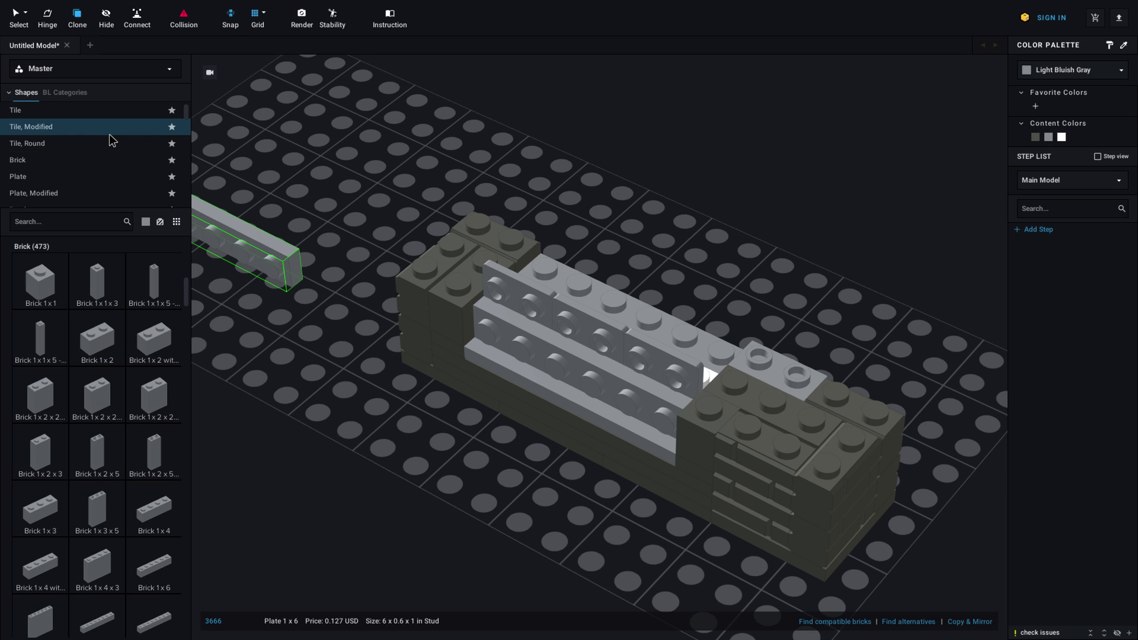
Attach two Plate 1x2 with Handle on Side pieces along the wall
scroll(109, 134, down, 3)
click(95, 146)
scroll(79, 357, down, 1)
scroll(79, 357, down, 6)
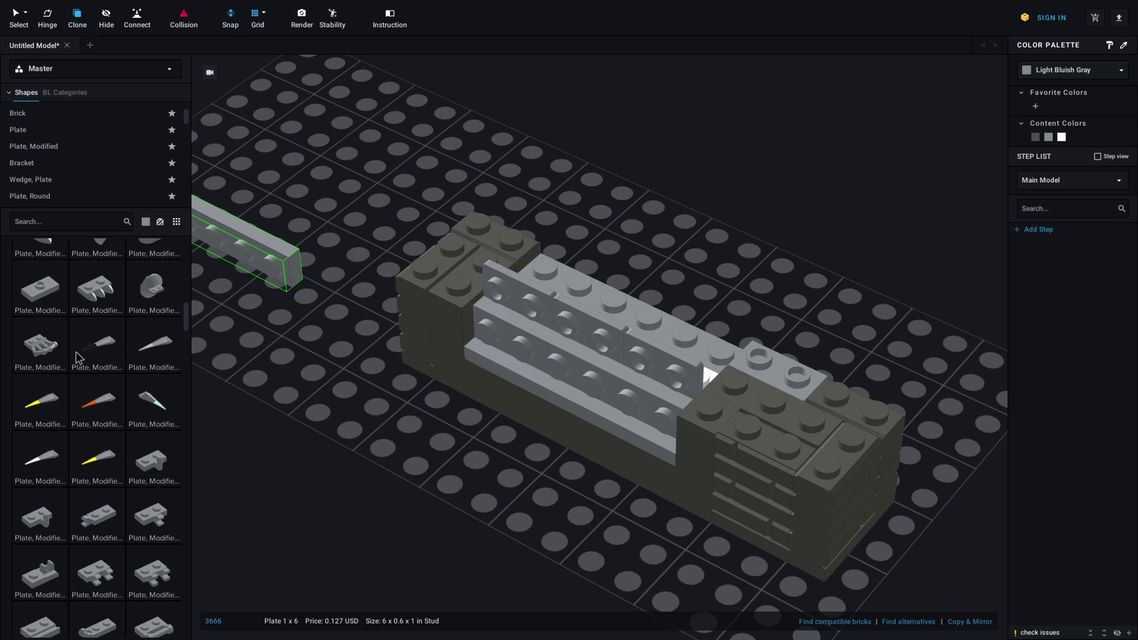
scroll(131, 508, down, 1)
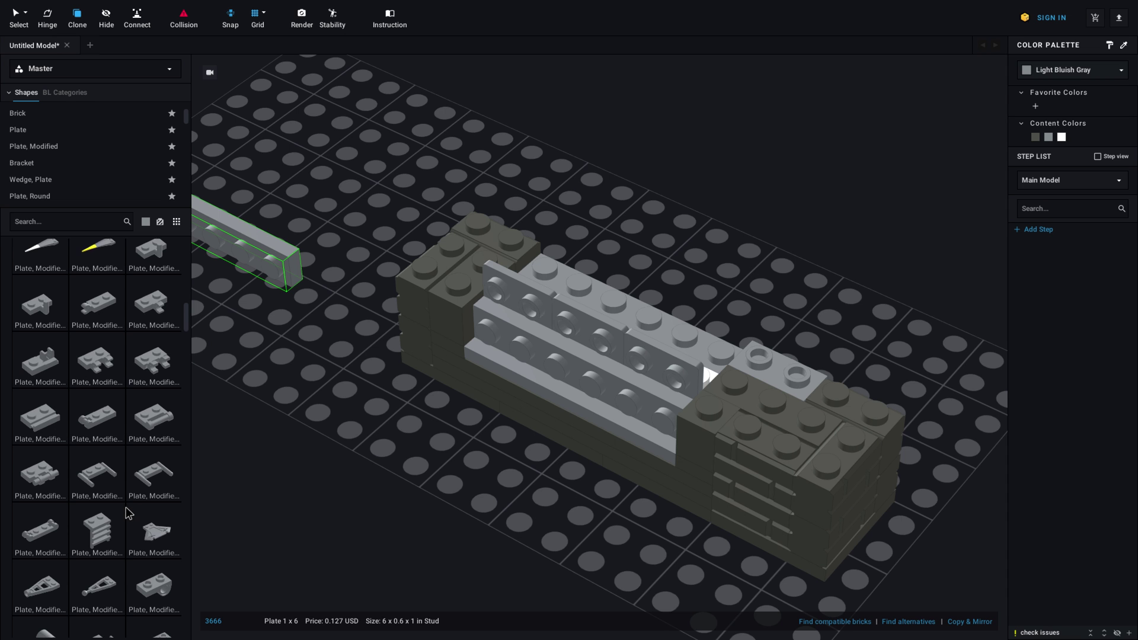
click(154, 469)
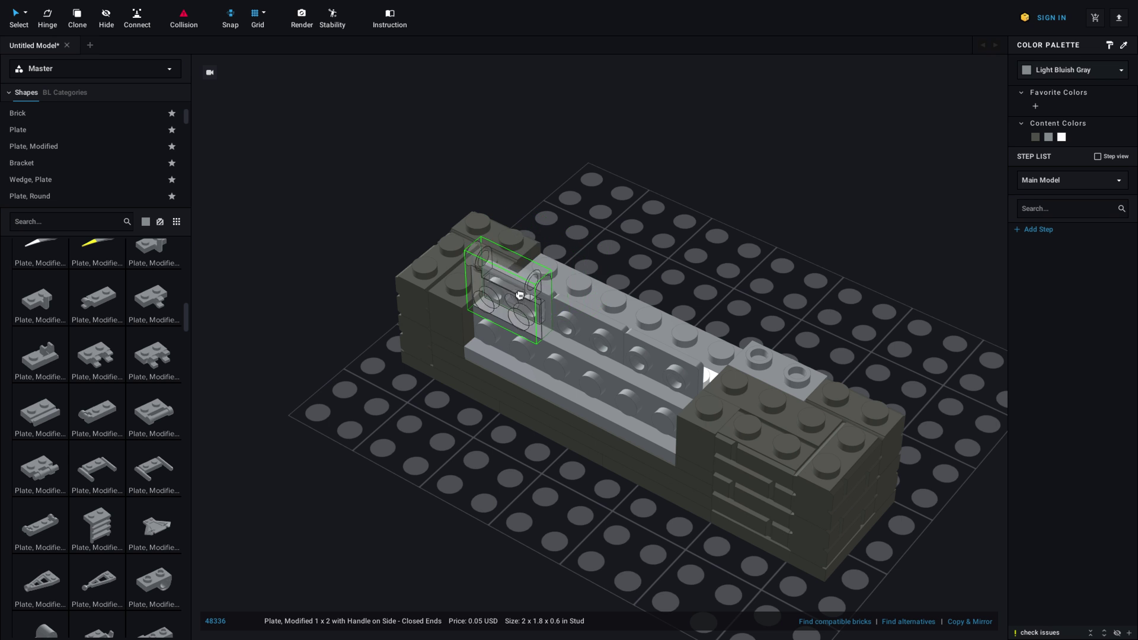
click(520, 295)
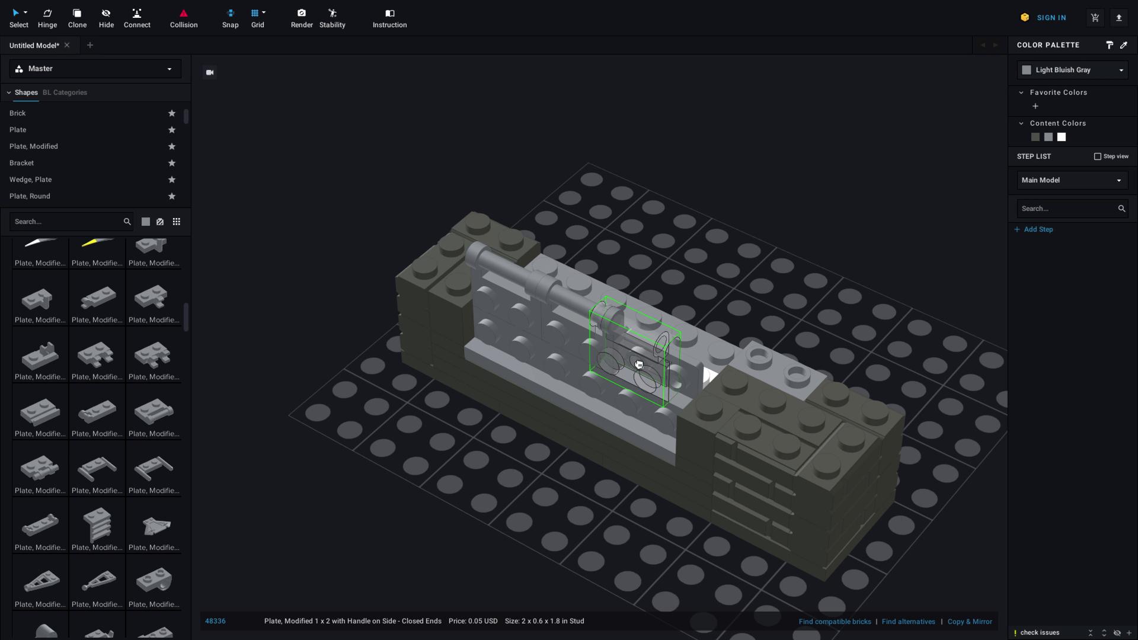
click(646, 367)
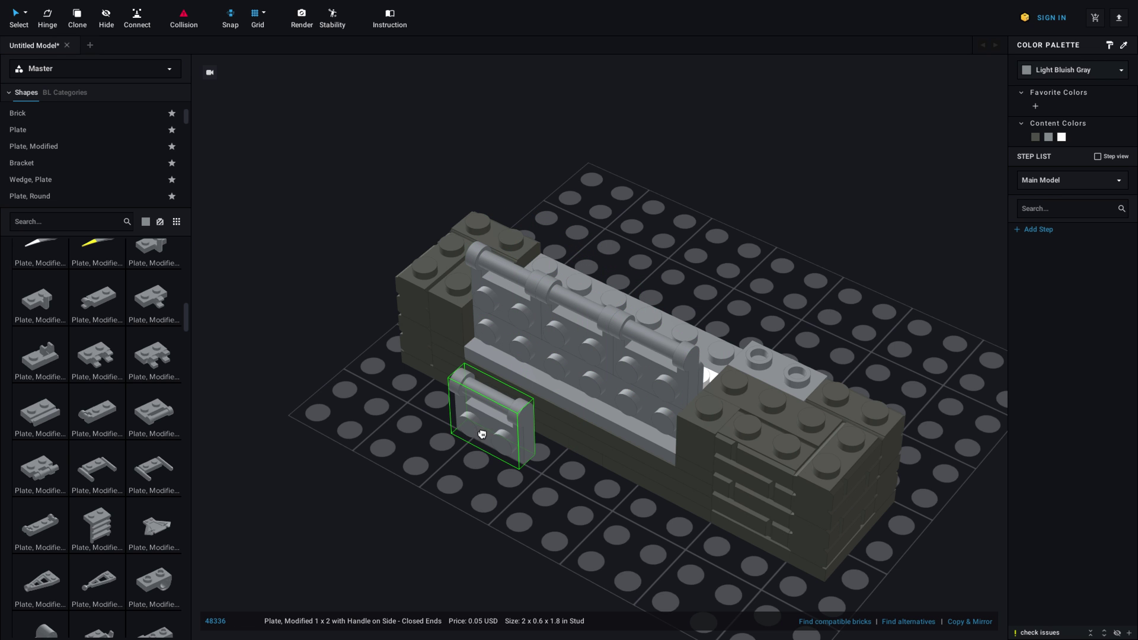
key(Escape)
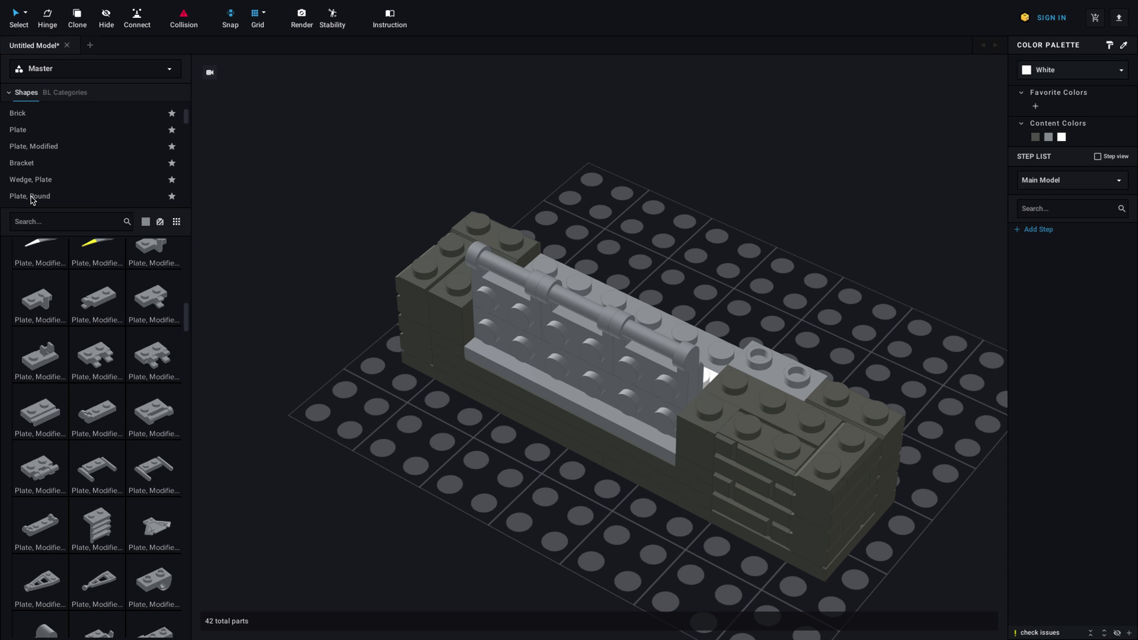
Pick a 2x3 tile from the Tile category
scroll(57, 129, up, 2)
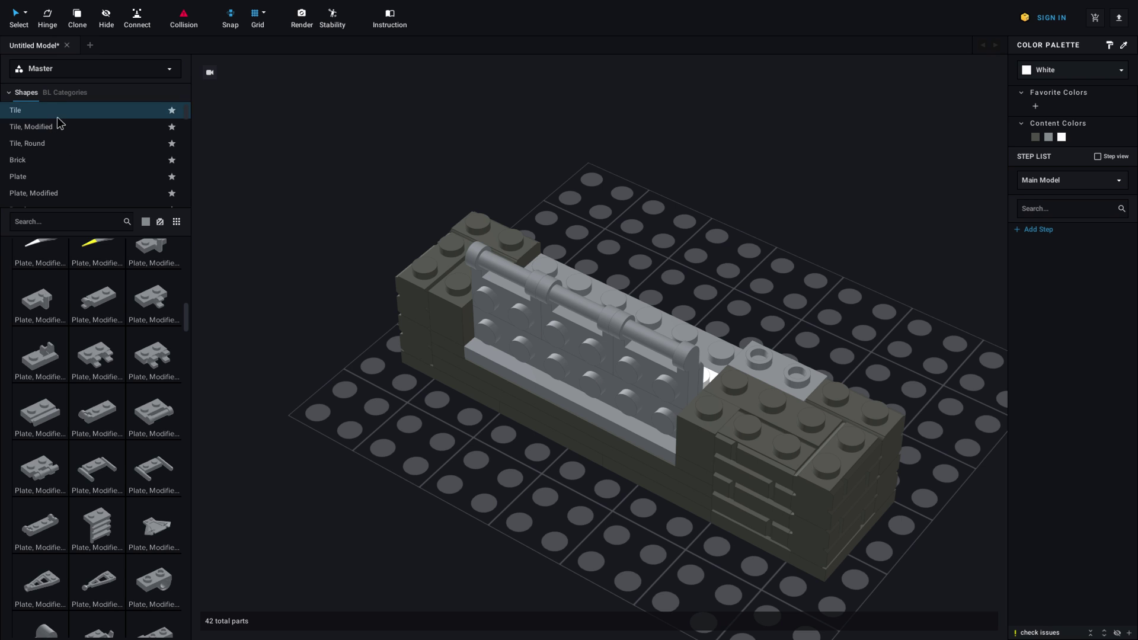
click(57, 113)
scroll(59, 311, down, 2)
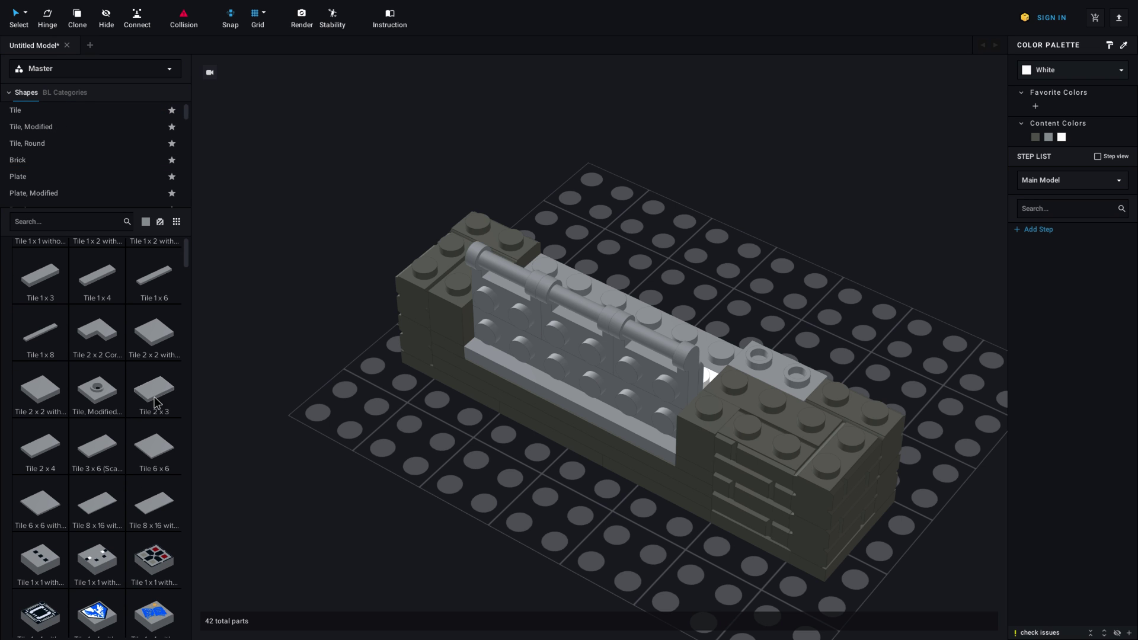
click(155, 395)
Place an upright 2x3 tile on the wall face and 2x2 grooved tiles on both ends
key(Up)
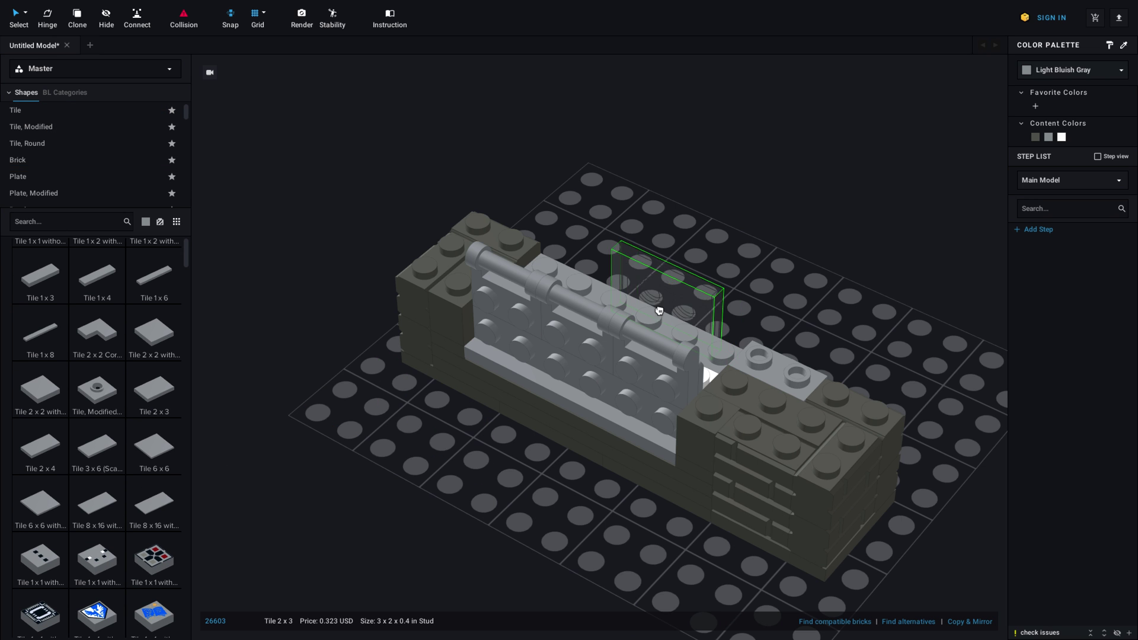
click(517, 348)
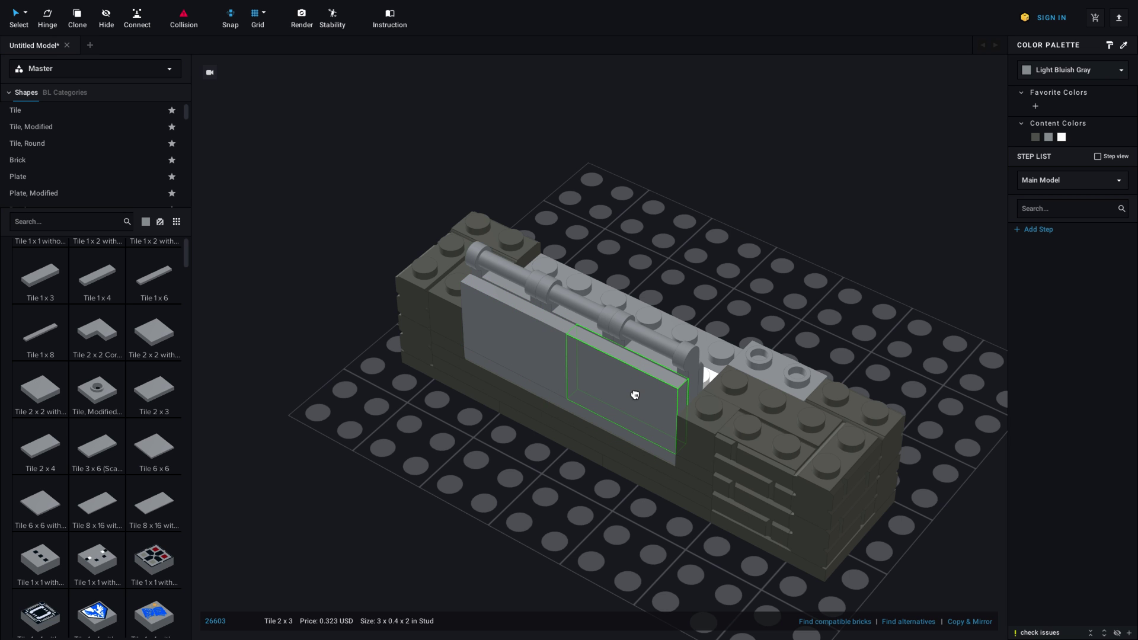
click(152, 320)
click(483, 246)
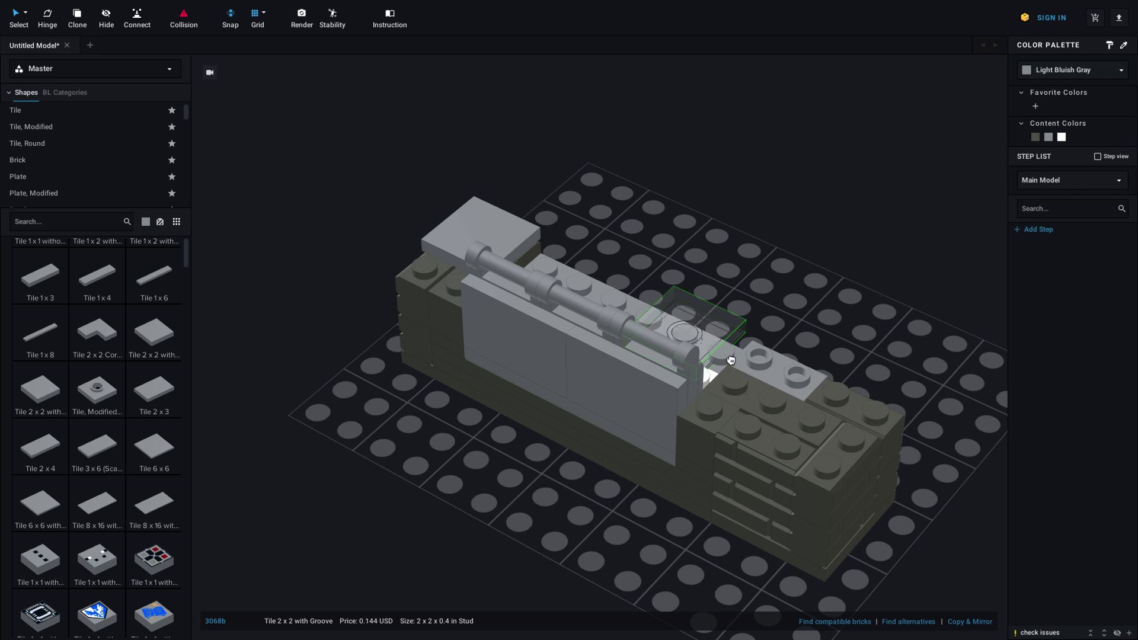
click(830, 408)
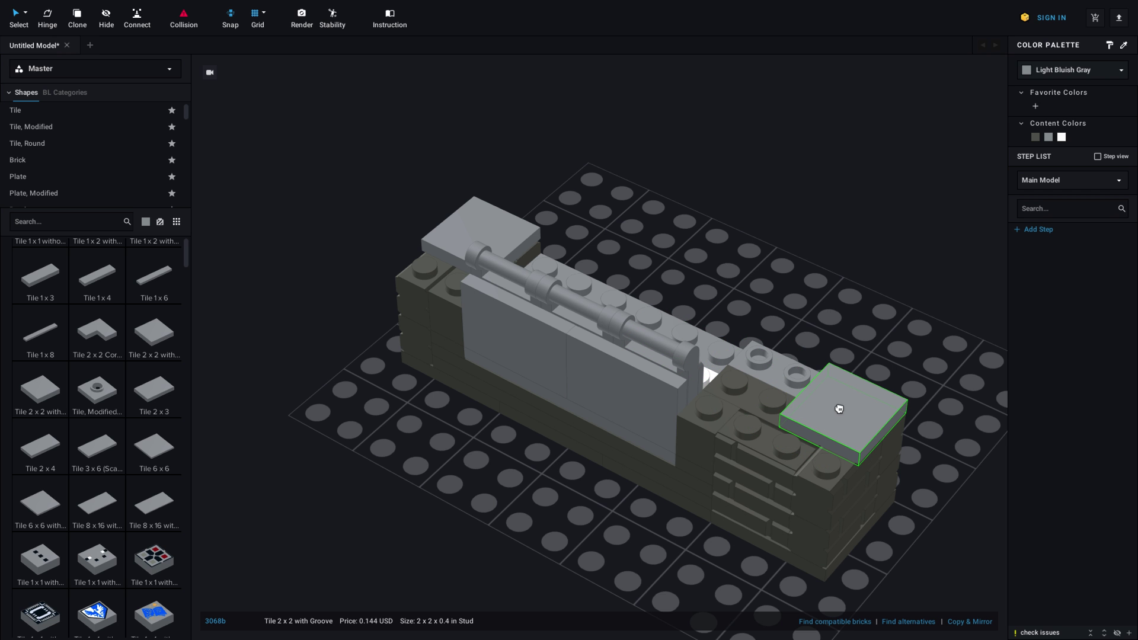
Place a 2x2 jumper plate on the grill's left end
click(89, 193)
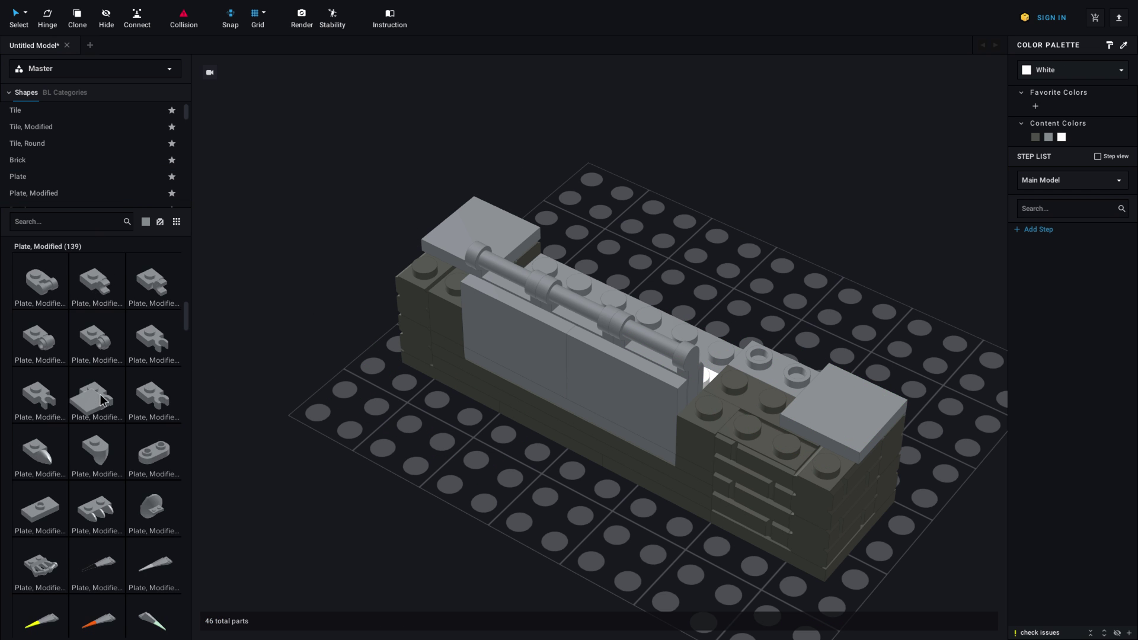
scroll(101, 398, down, 5)
scroll(100, 398, down, 5)
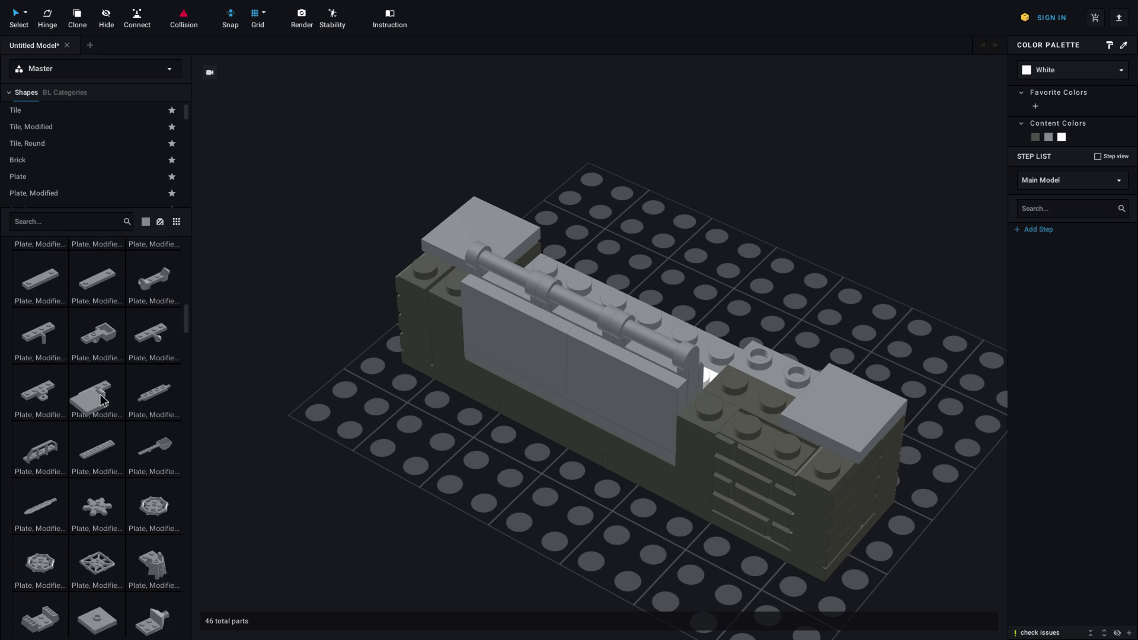
click(100, 348)
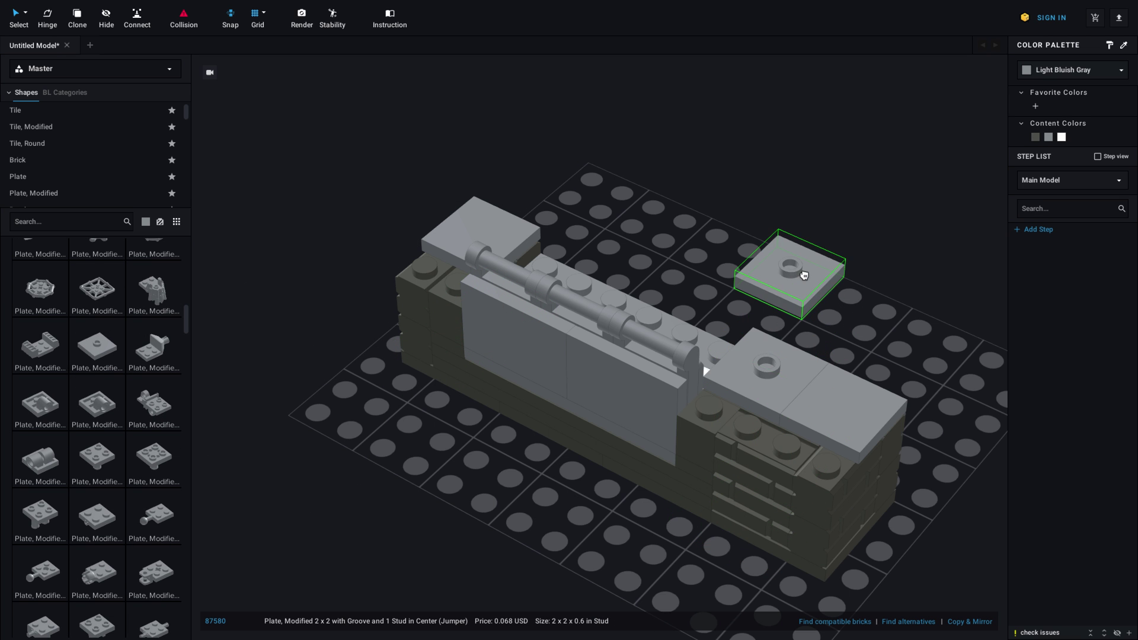
key(Escape)
Add 1x2-1x2 brackets across the white middle section
right_drag(802, 274, 748, 268)
scroll(744, 269, up, 2)
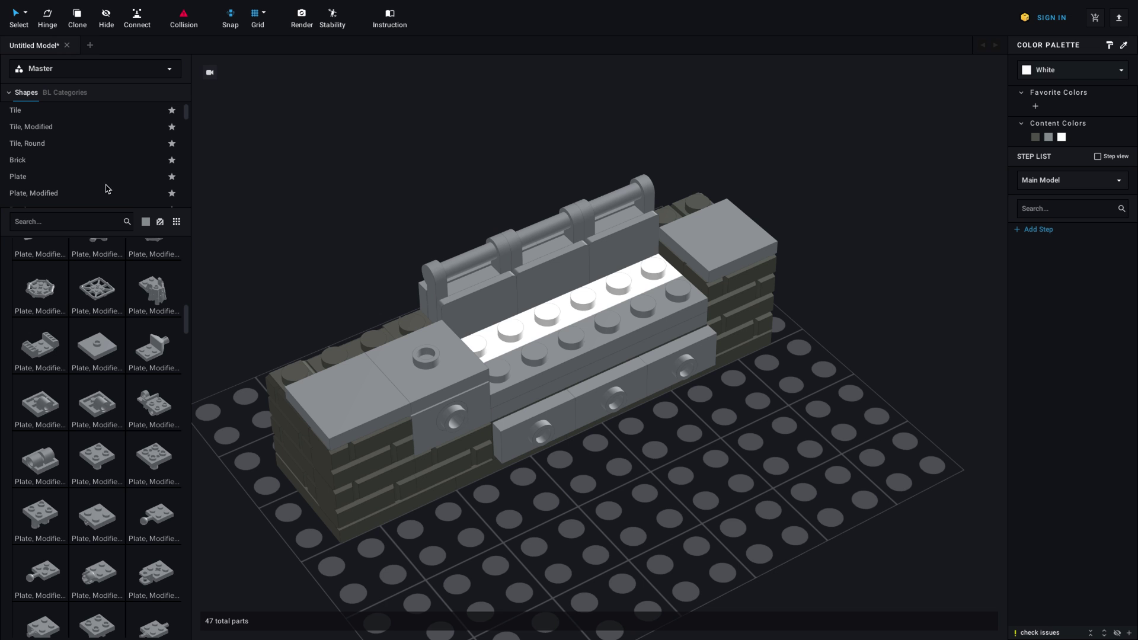
scroll(108, 175, down, 3)
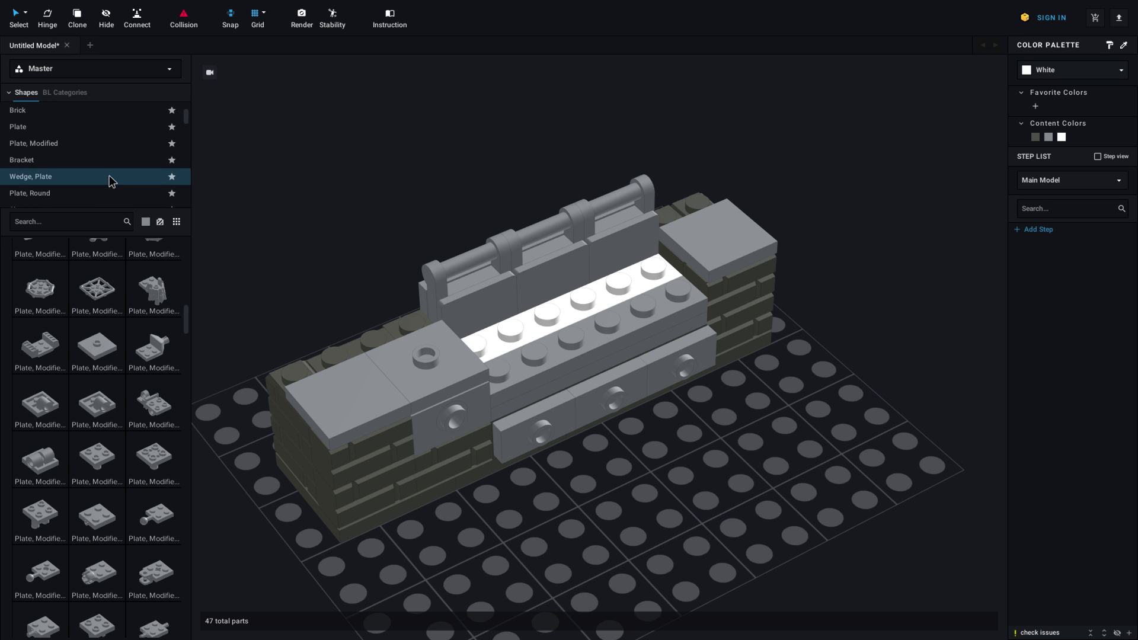
click(106, 159)
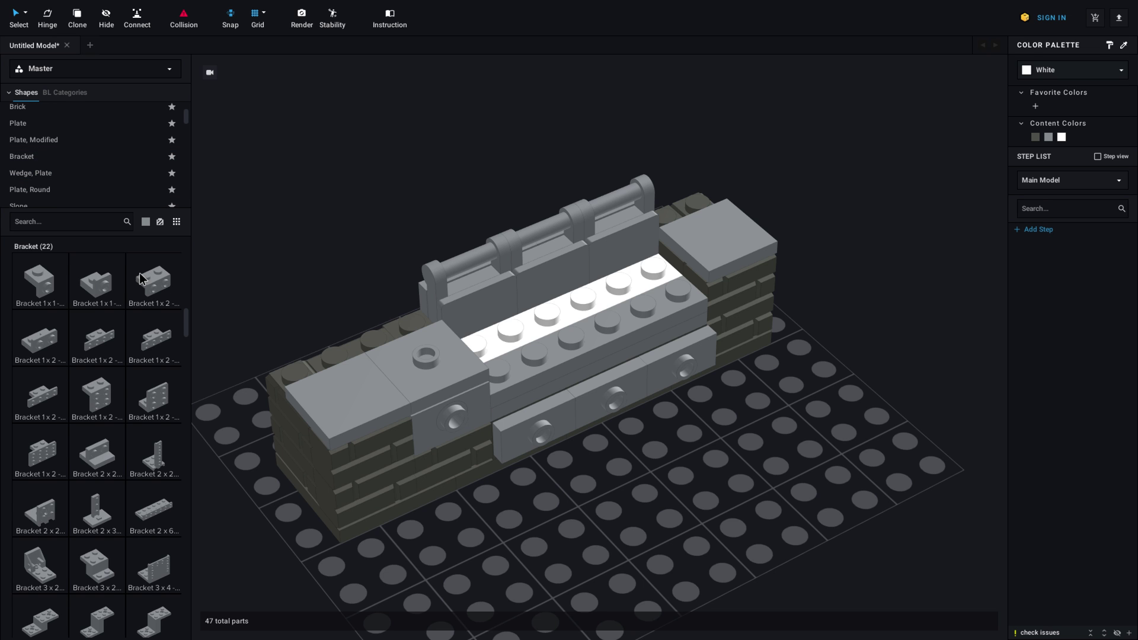
drag(140, 277, 665, 299)
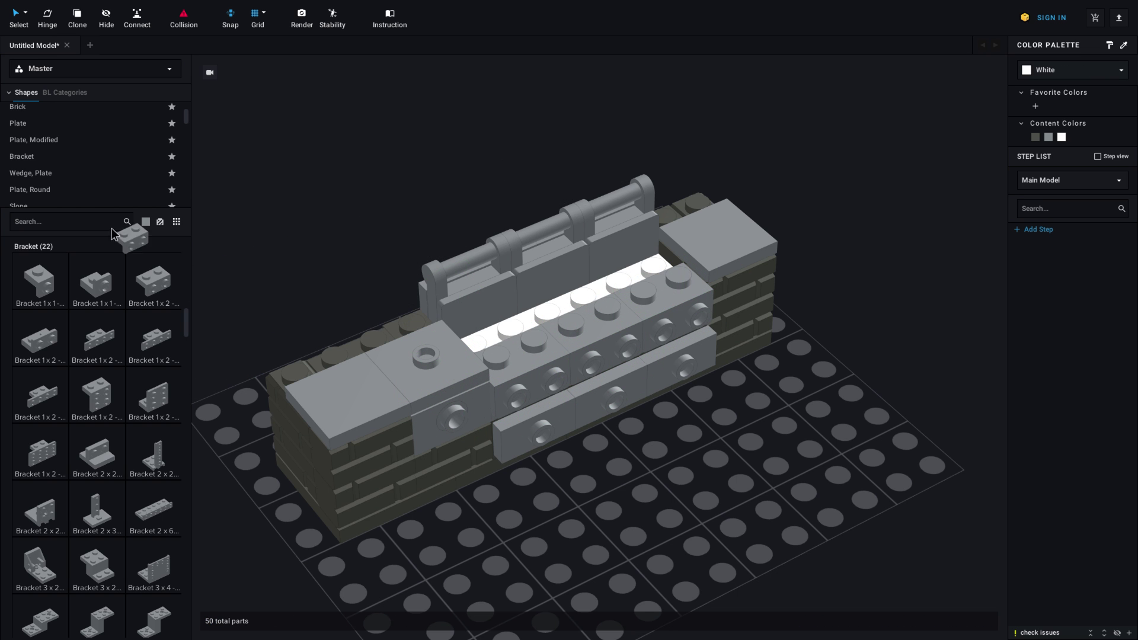
Lay a row of 1x1 plates across the grill's middle, deleting a stray one
click(35, 123)
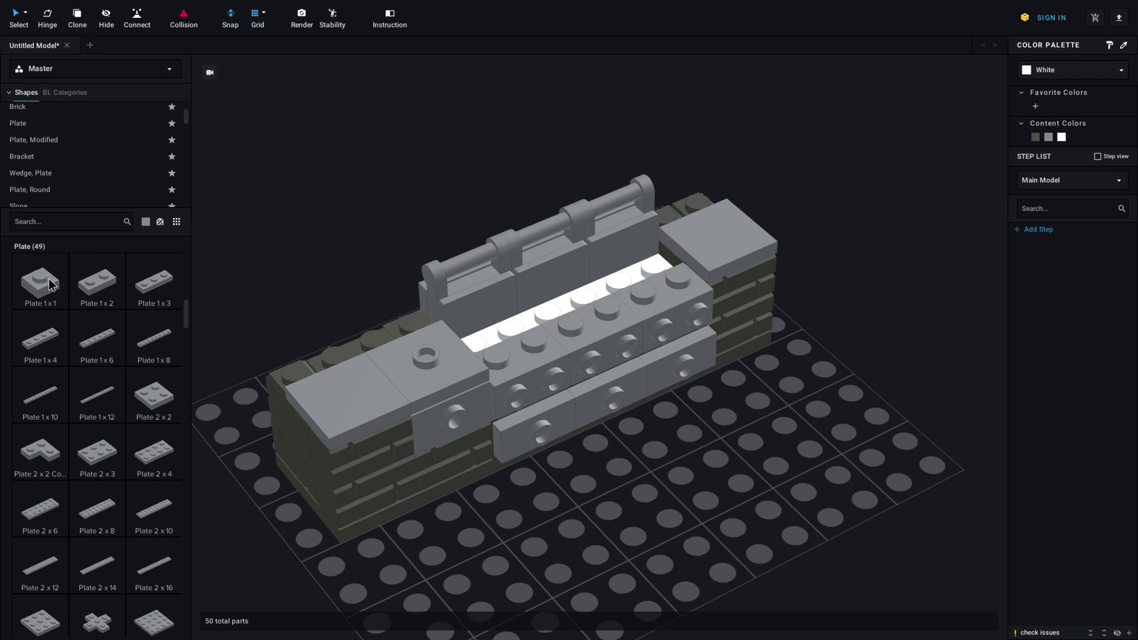
drag(51, 285, 638, 267)
drag(677, 325, 729, 393)
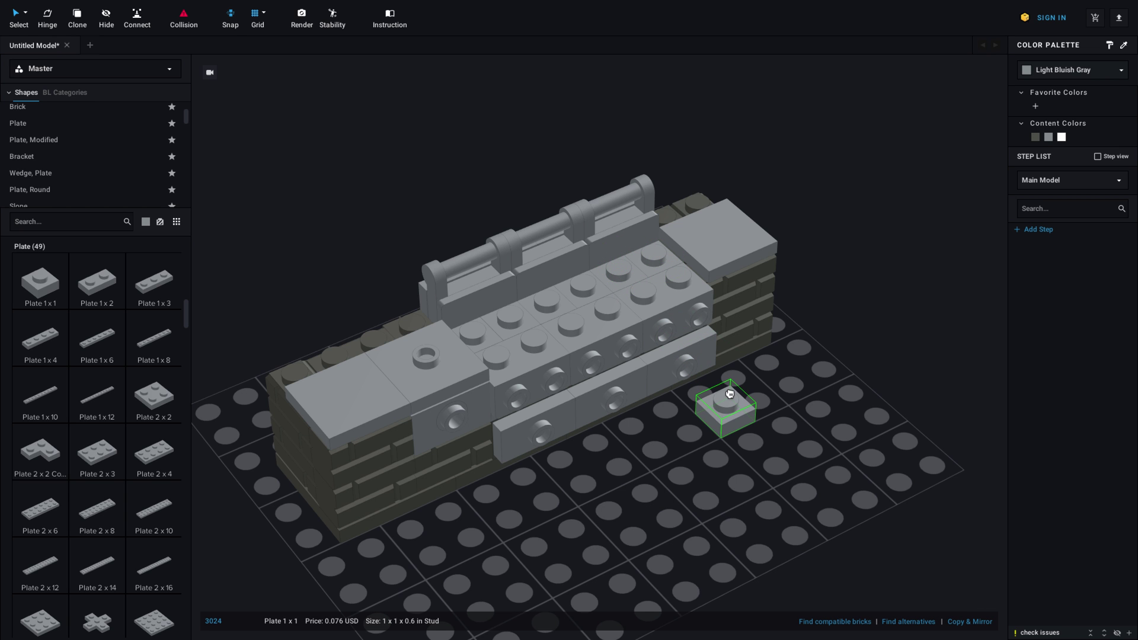
key(Delete)
right_drag(747, 411, 728, 409)
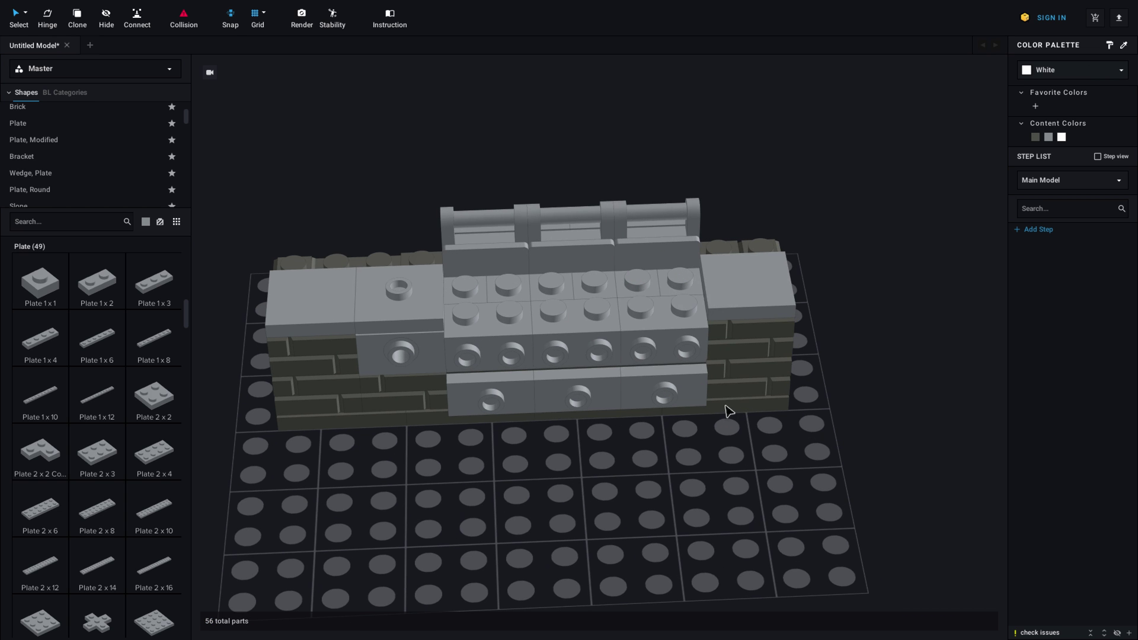
Make three of the middle 1x1 plates Trans-Yellow
click(674, 291)
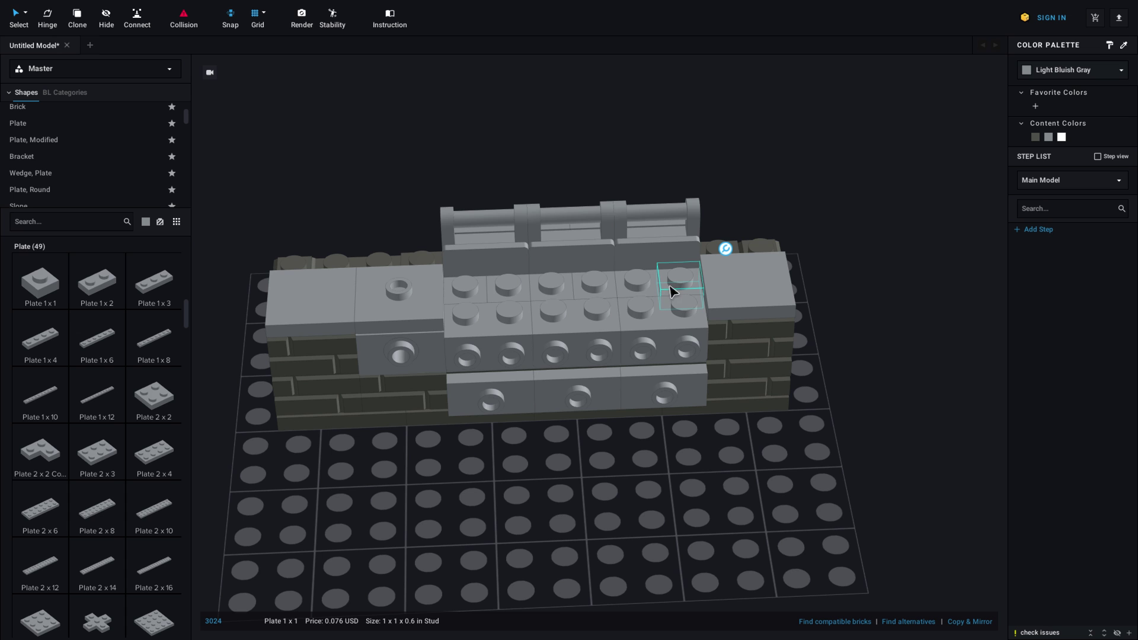
shift+click(584, 288)
click(1072, 71)
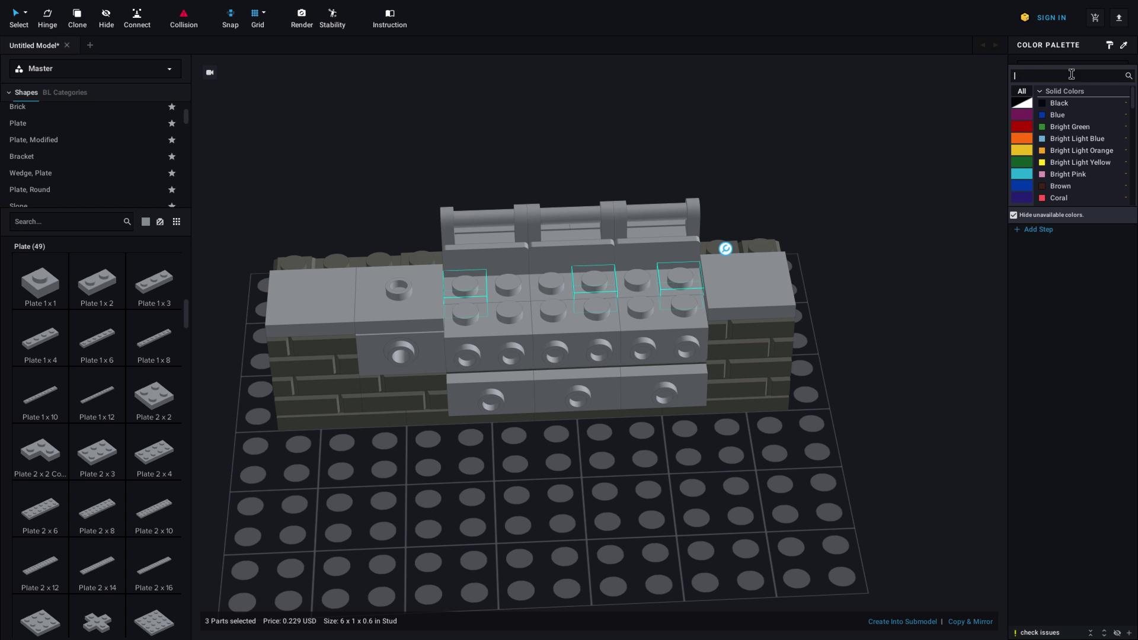
scroll(1067, 155, down, 5)
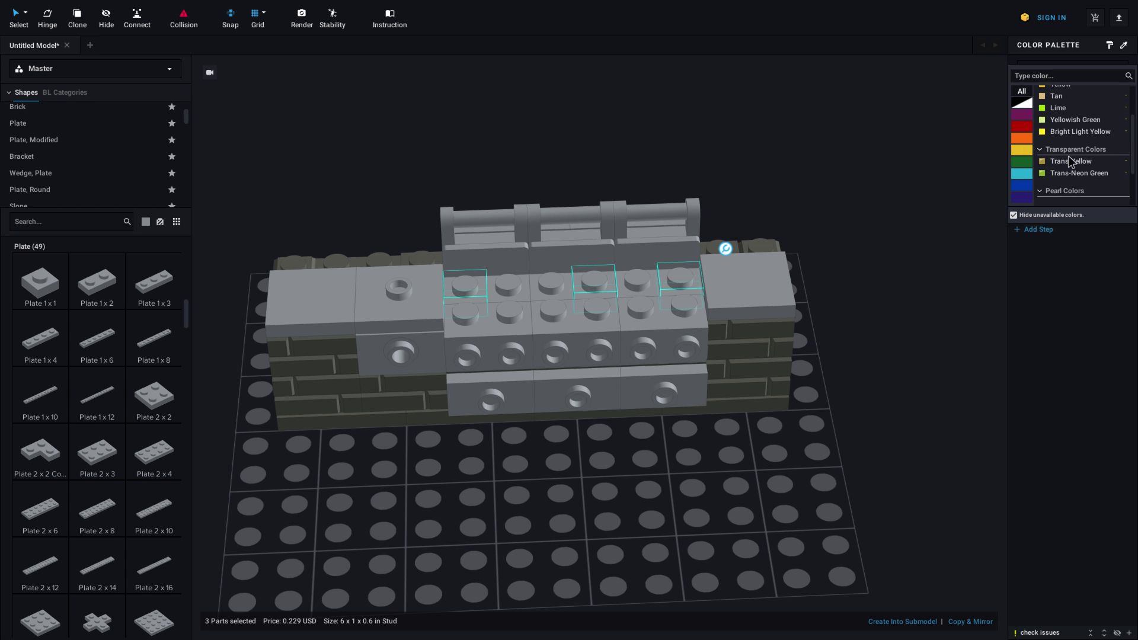
click(1067, 163)
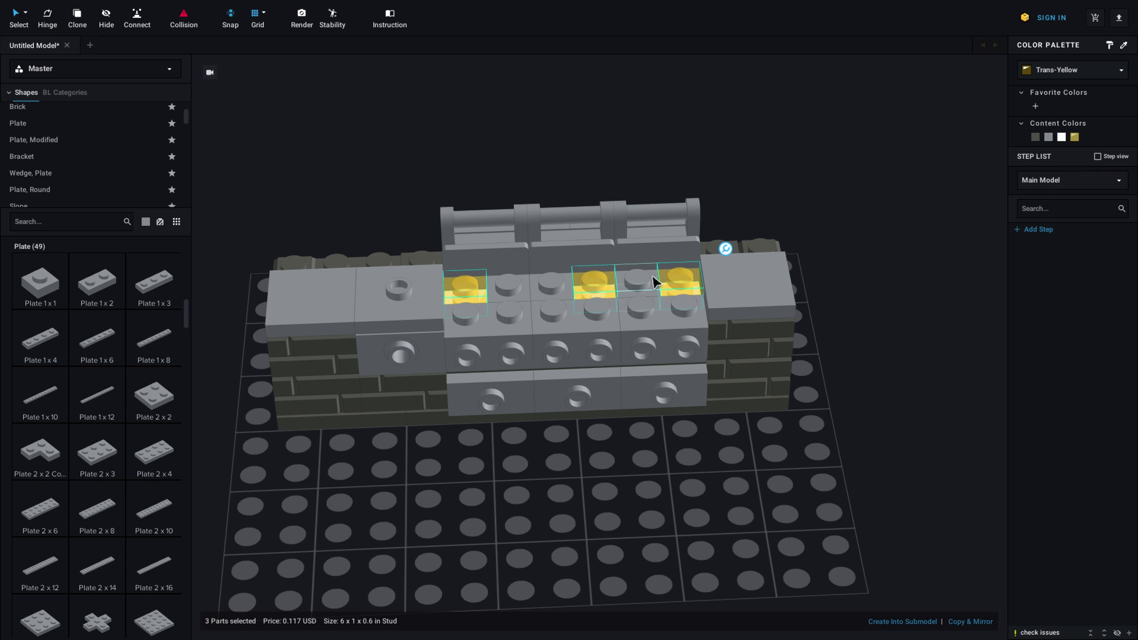
Colour two plates Trans-Orange and the centre plate Trans-Red
ctrl+click(510, 294)
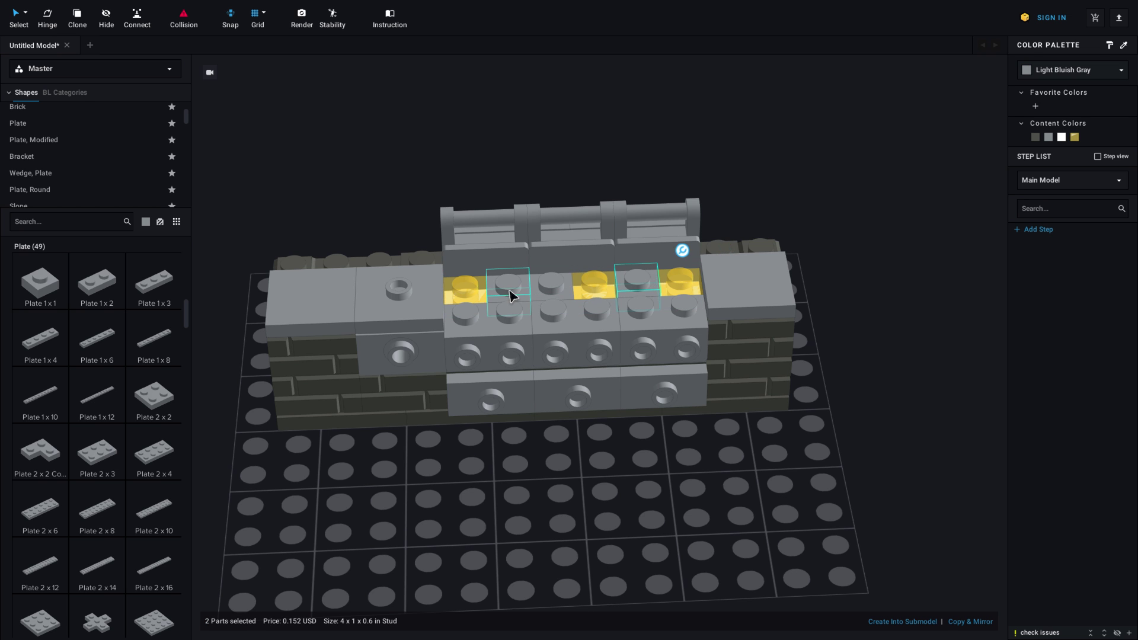
click(1065, 77)
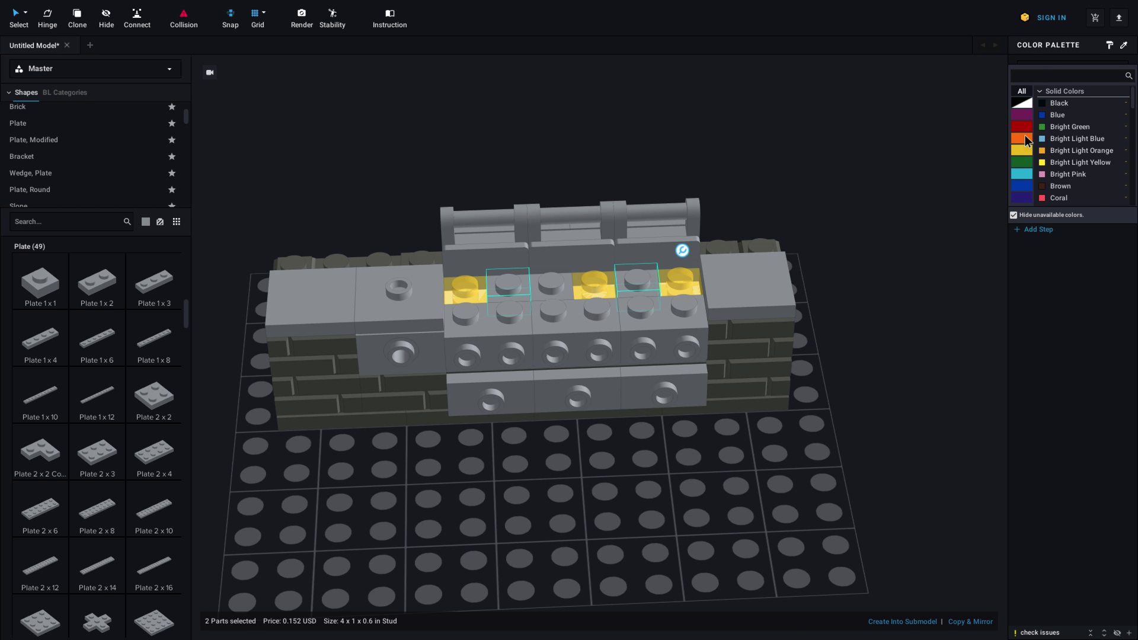
scroll(1061, 154, down, 8)
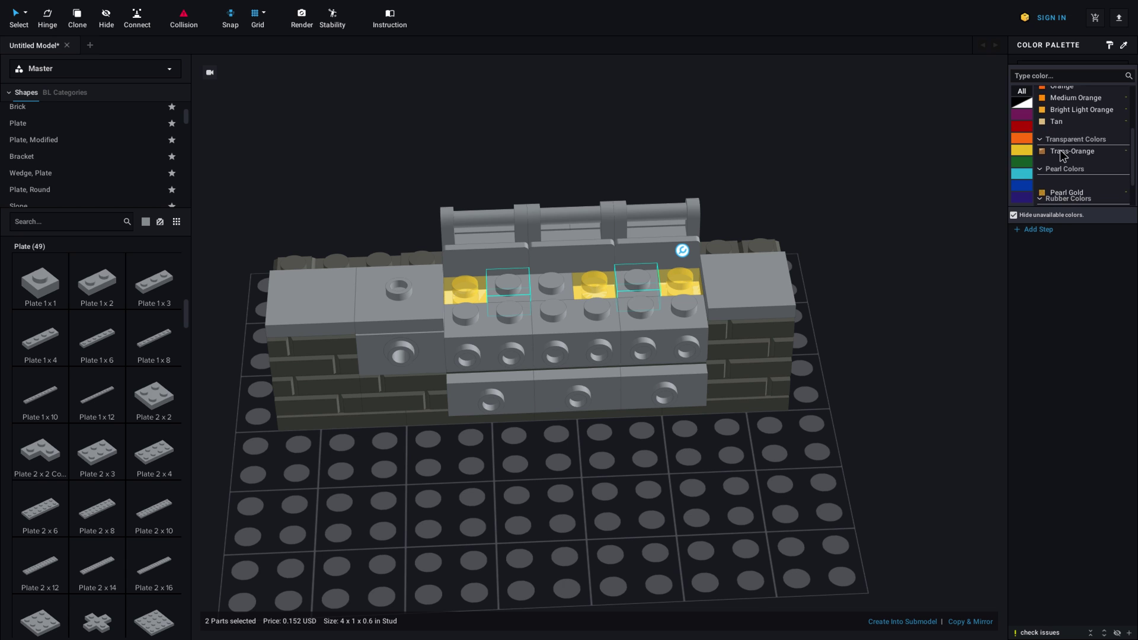
click(1061, 151)
click(570, 290)
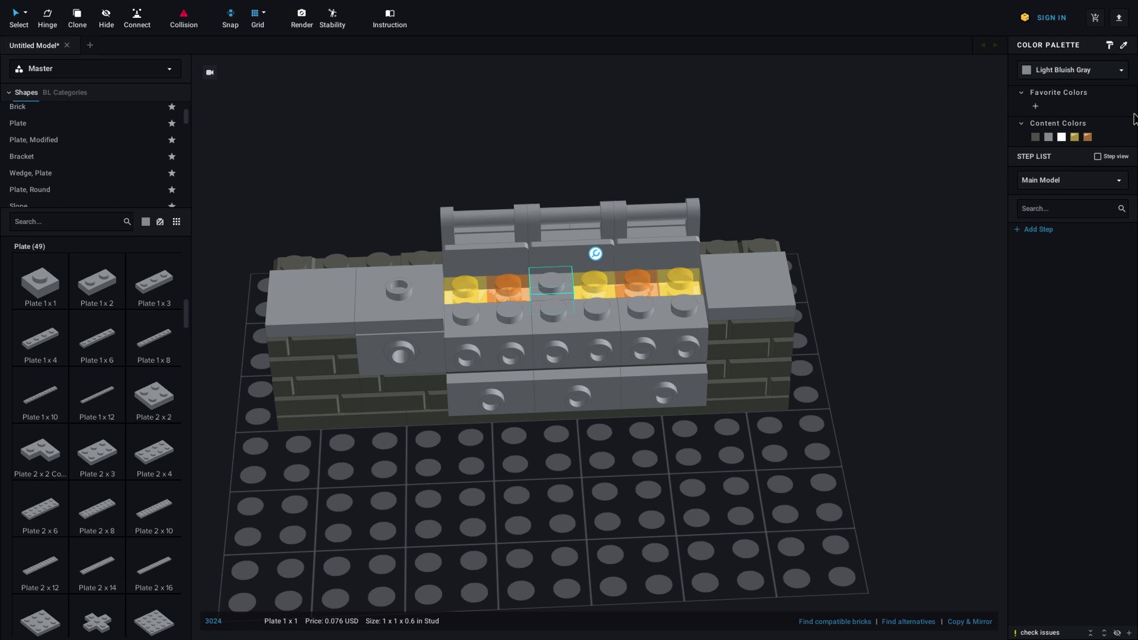
click(1105, 73)
scroll(1055, 118, down, 6)
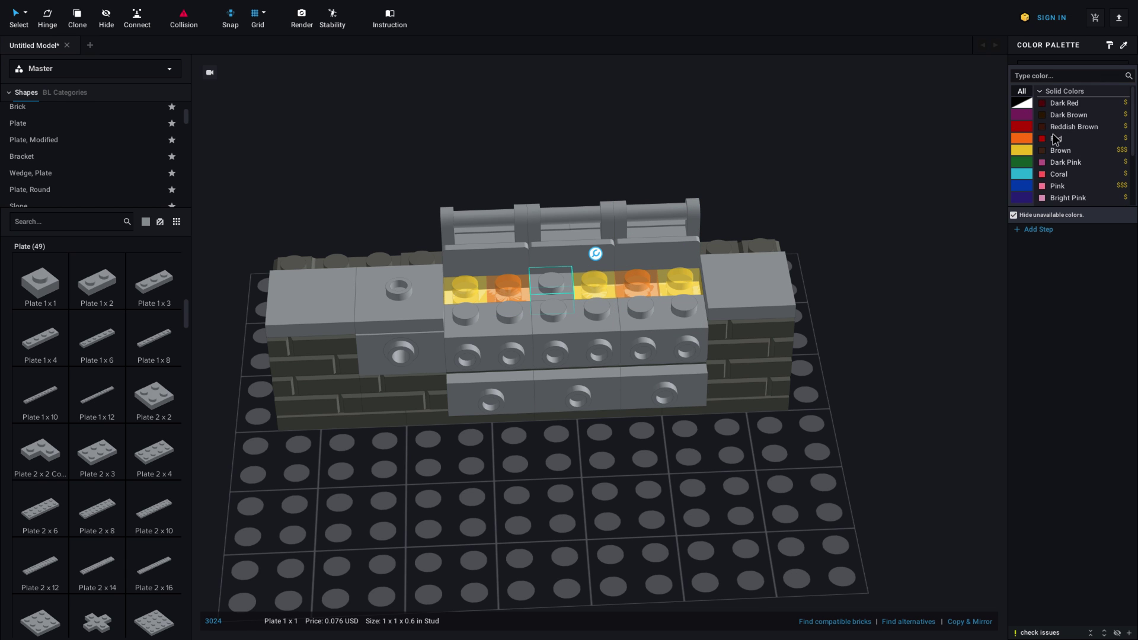
click(1064, 131)
click(798, 220)
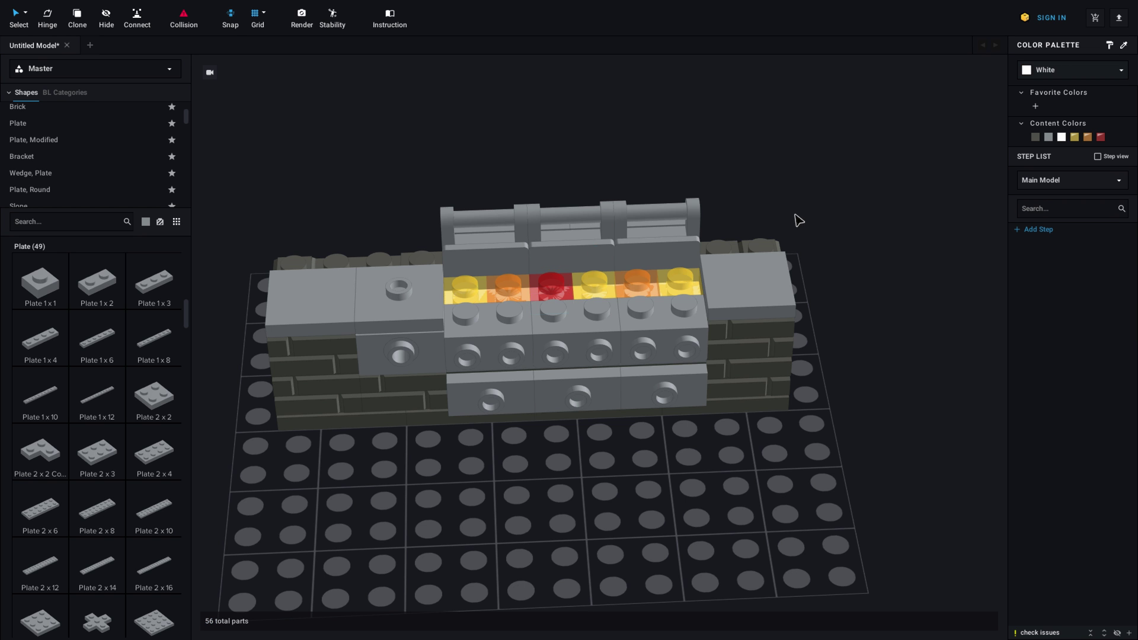
right_drag(800, 219, 796, 216)
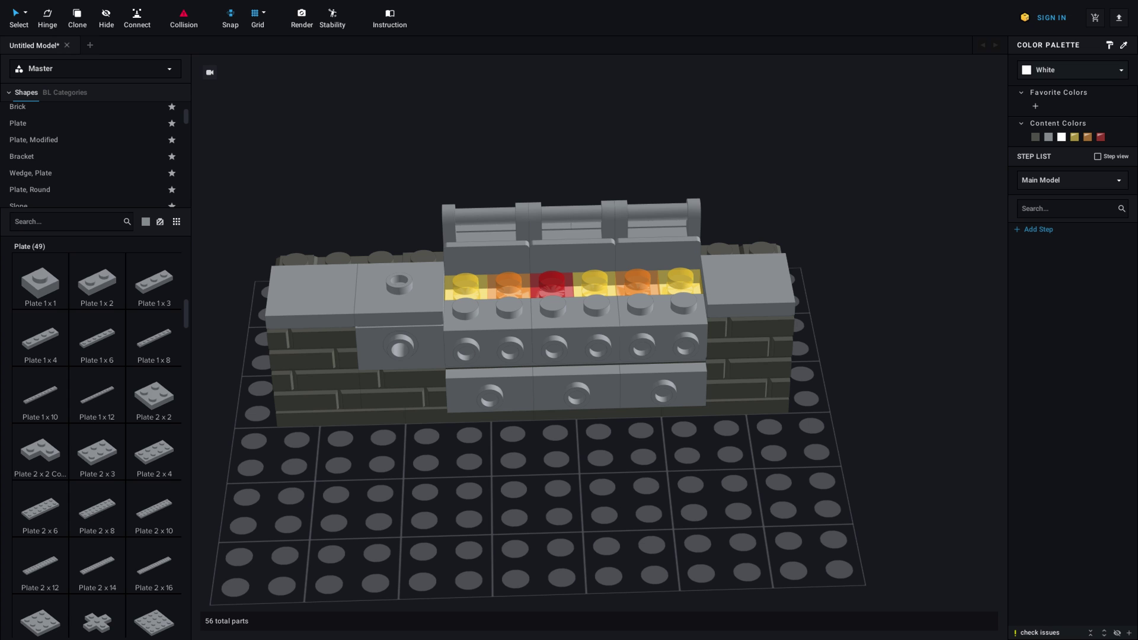
Search 'wheel cover' and place a Wheel Cover 10 Spoke on the jumper plate
click(49, 223)
text(wheel cover)
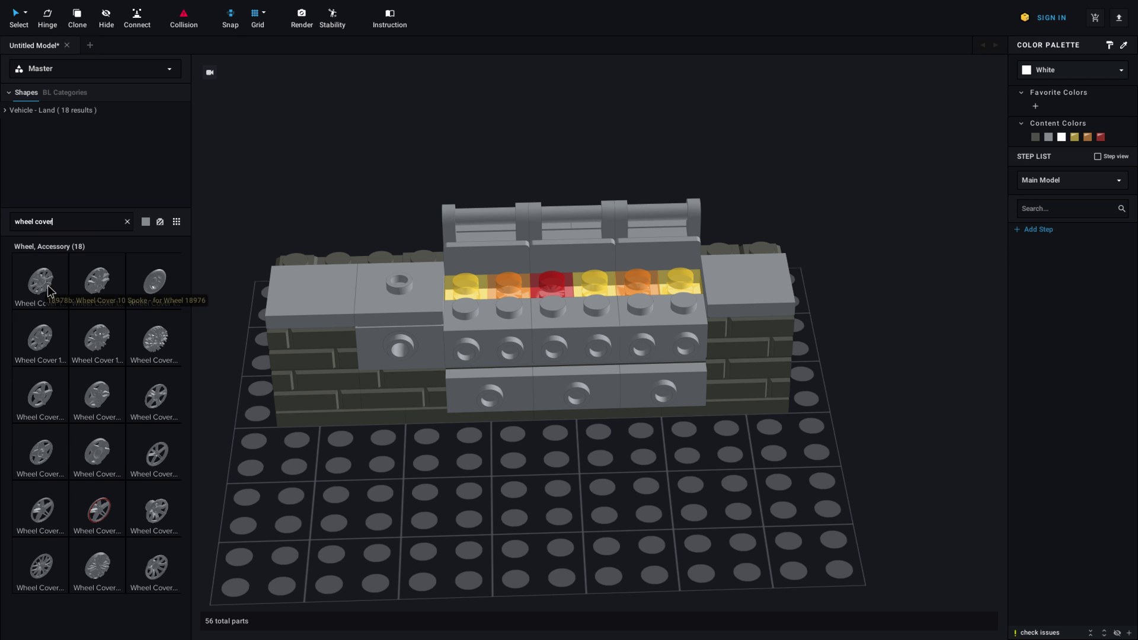
drag(52, 290, 408, 289)
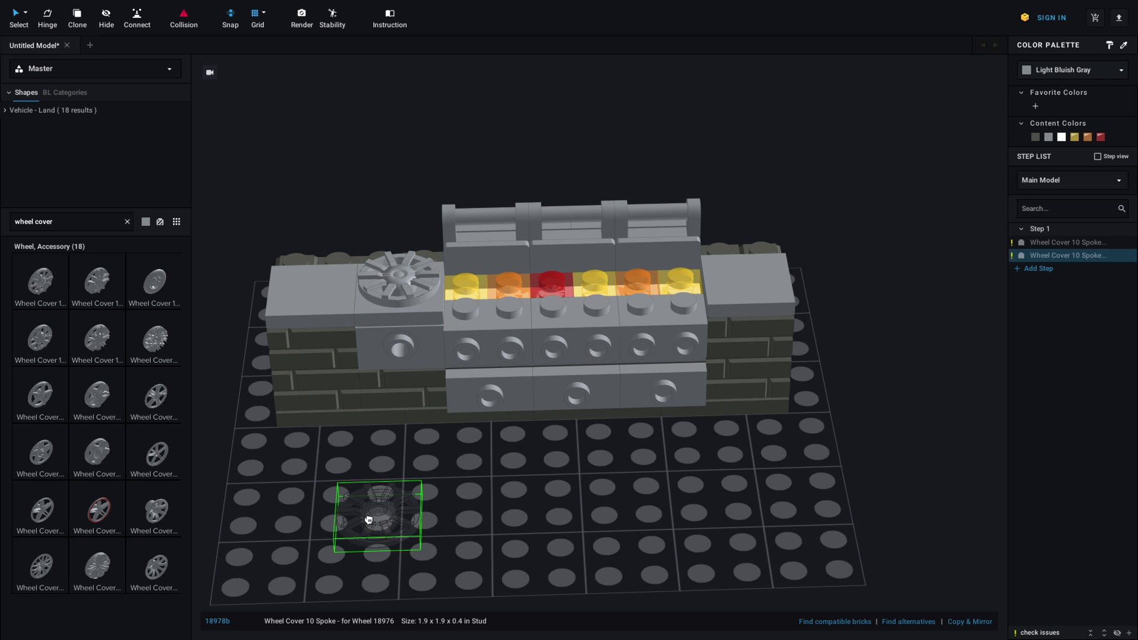
click(374, 514)
Recolour the wheel cover a darker grey
click(394, 309)
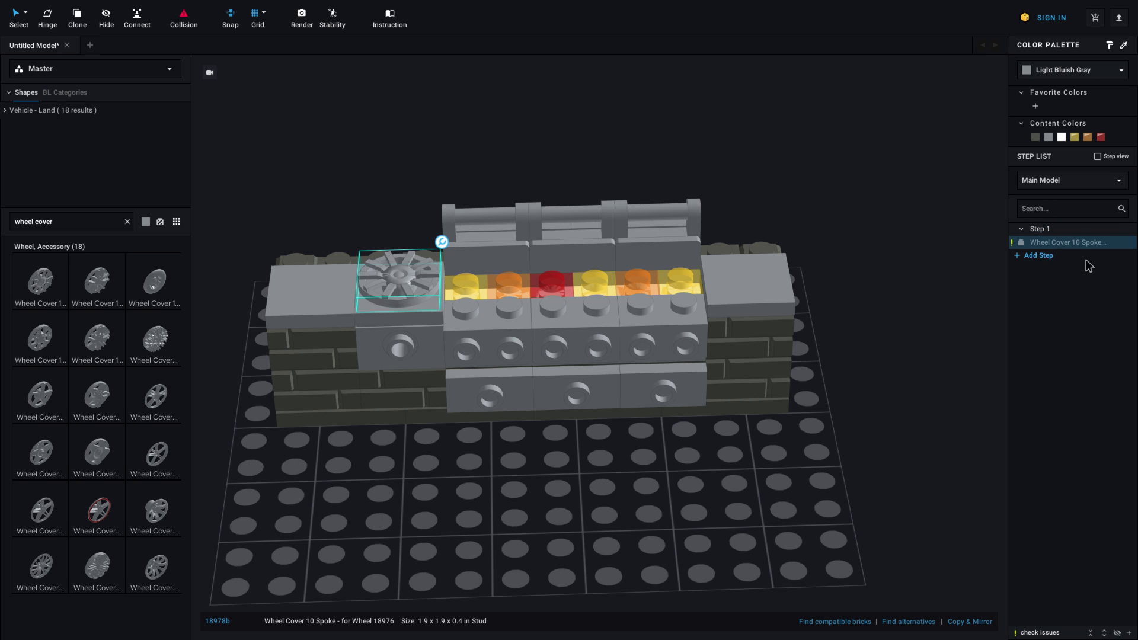
click(1091, 74)
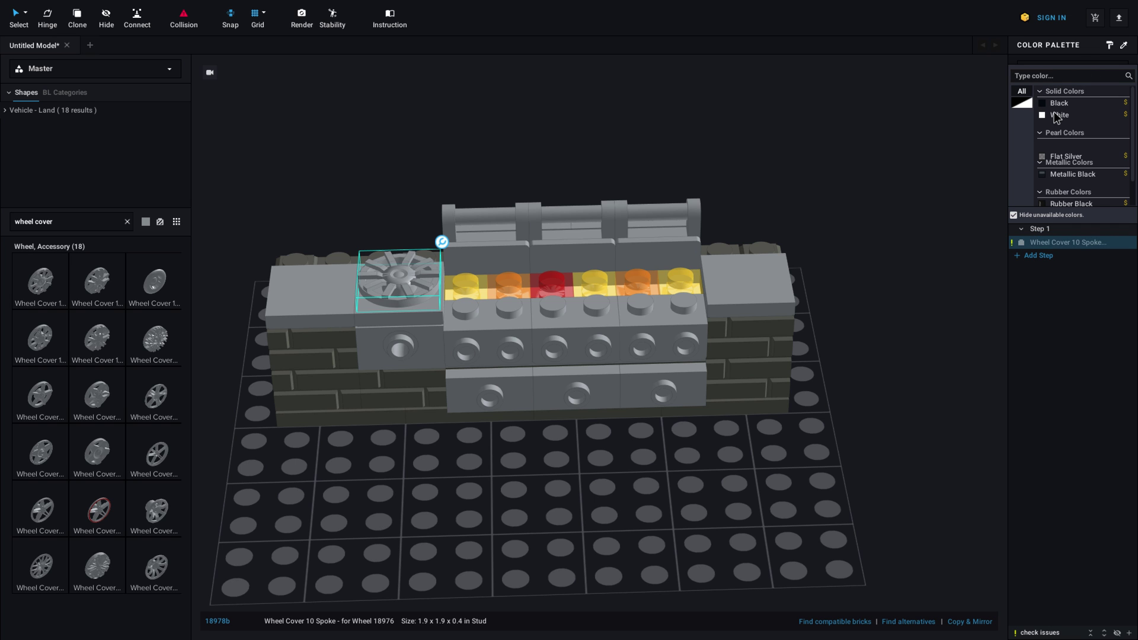
click(1061, 148)
click(864, 200)
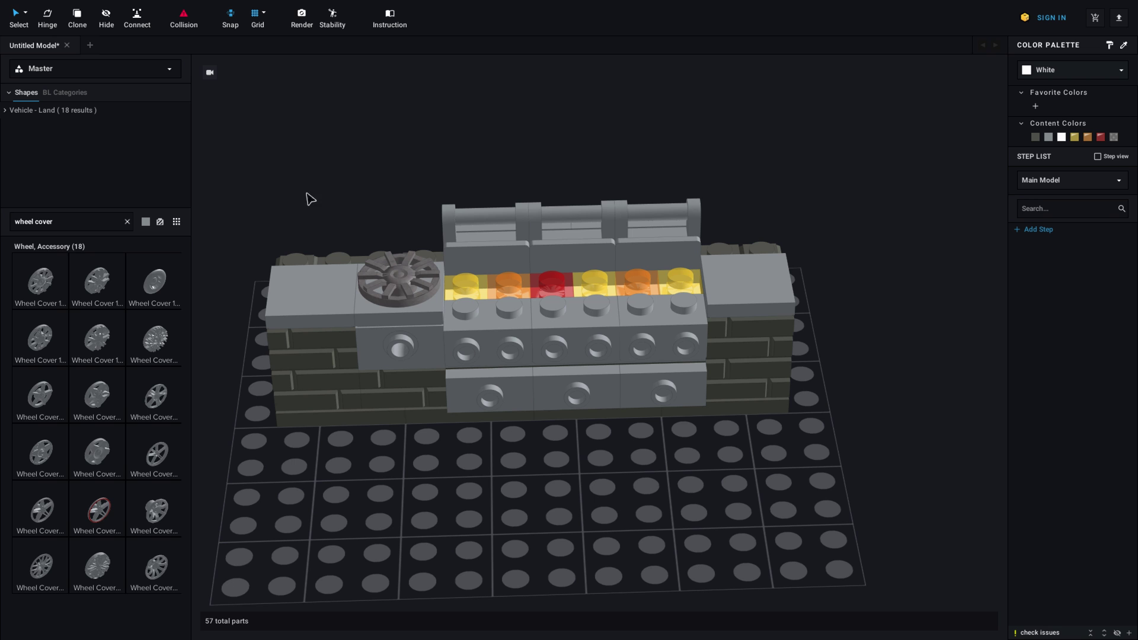
Cover the six glowing plates with 1x2 grille tiles
click(126, 221)
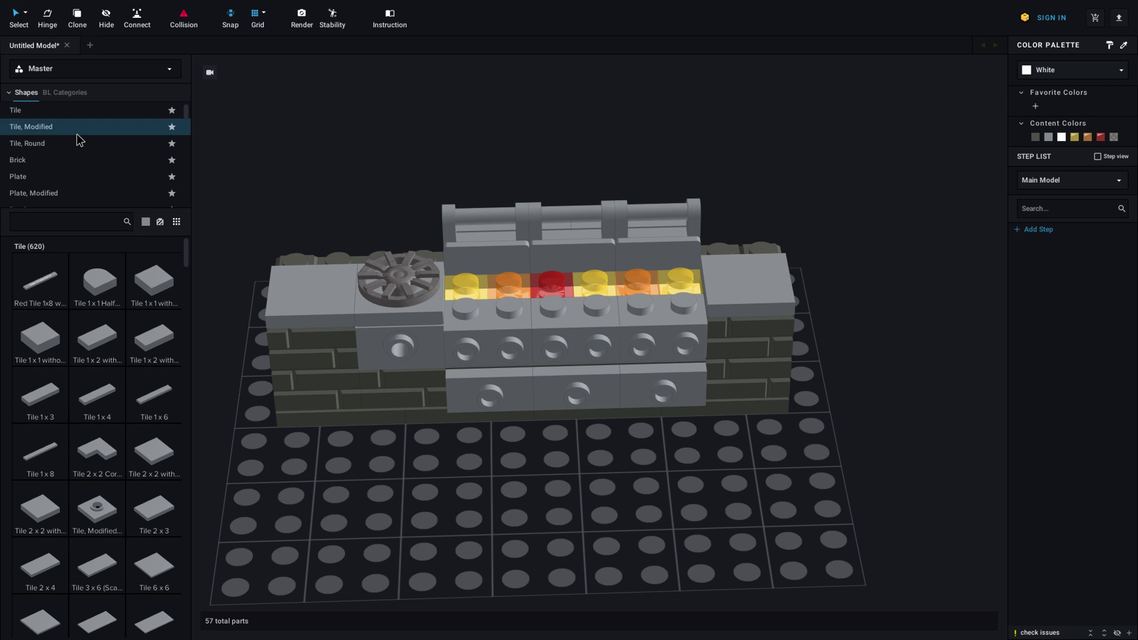
click(76, 132)
drag(44, 391, 471, 299)
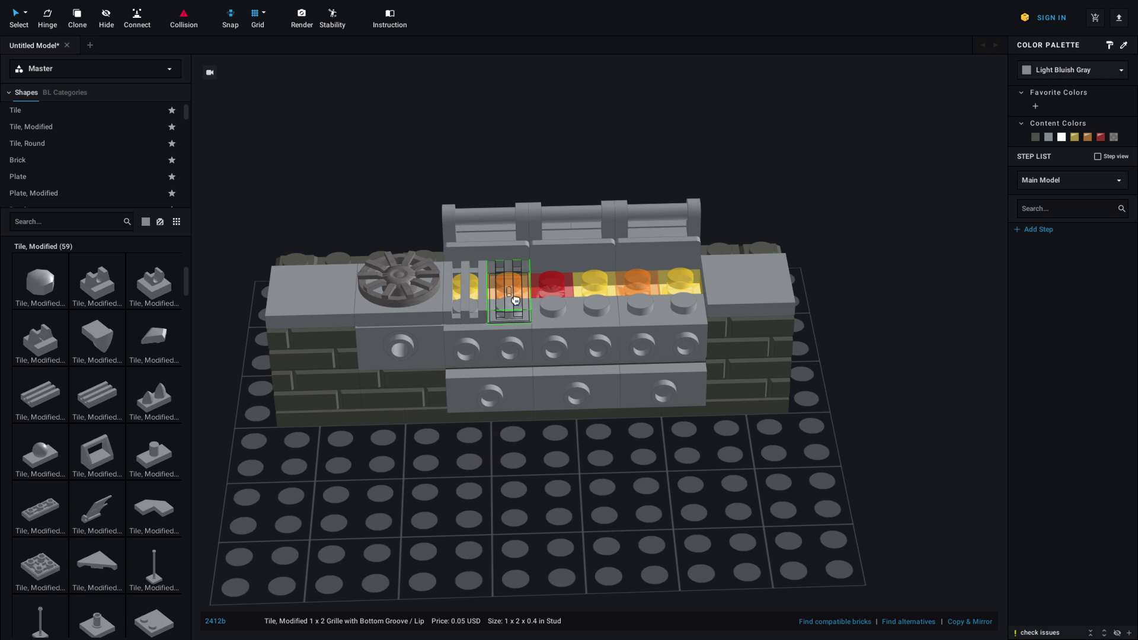
click(511, 298)
click(552, 296)
click(596, 295)
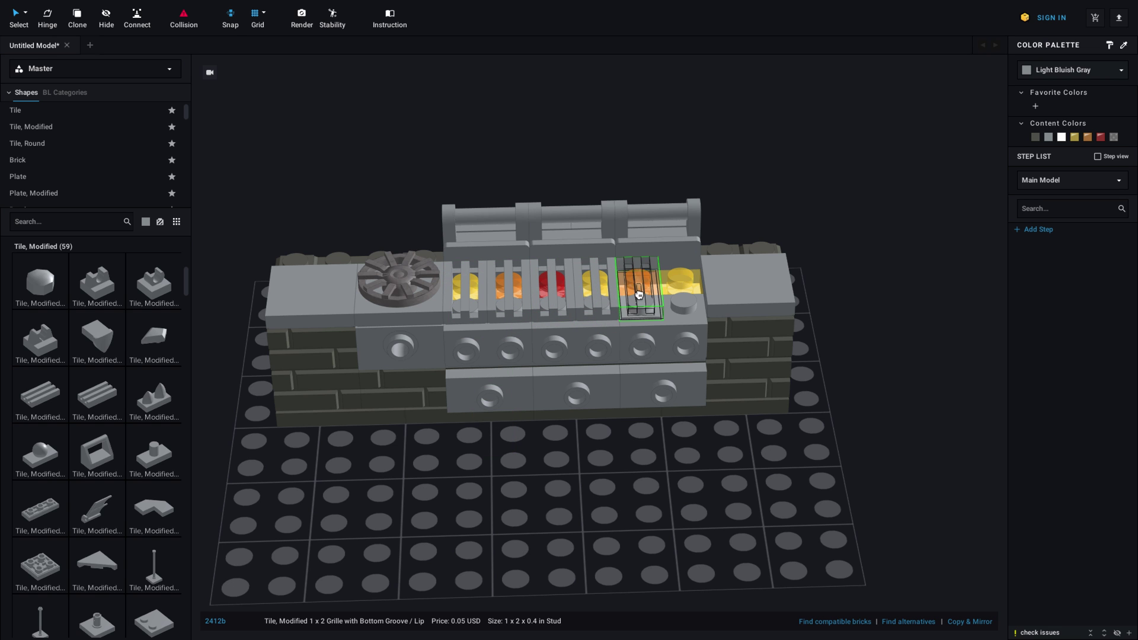
click(639, 295)
click(681, 290)
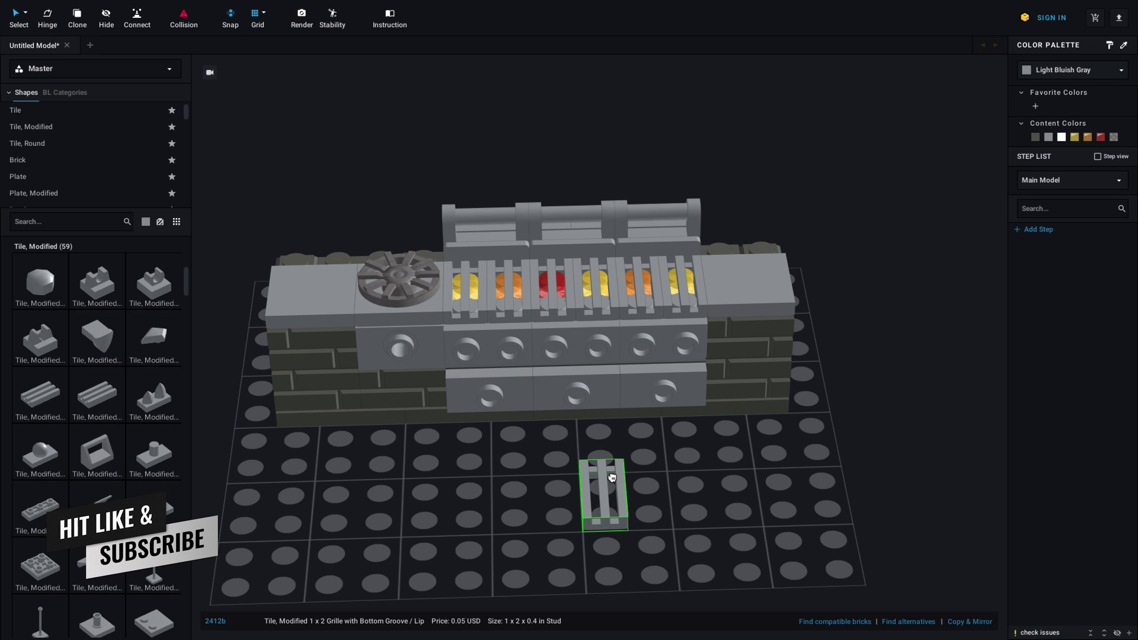
key(Escape)
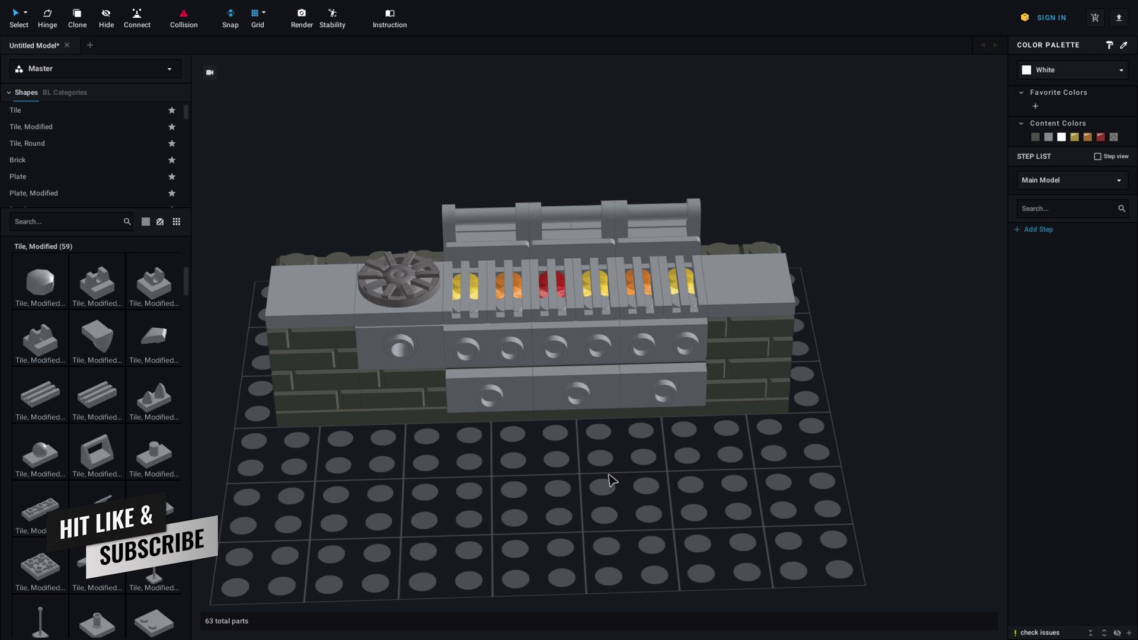
Recolour the grille tiles Flat Silver
click(681, 304)
shift+click(623, 305)
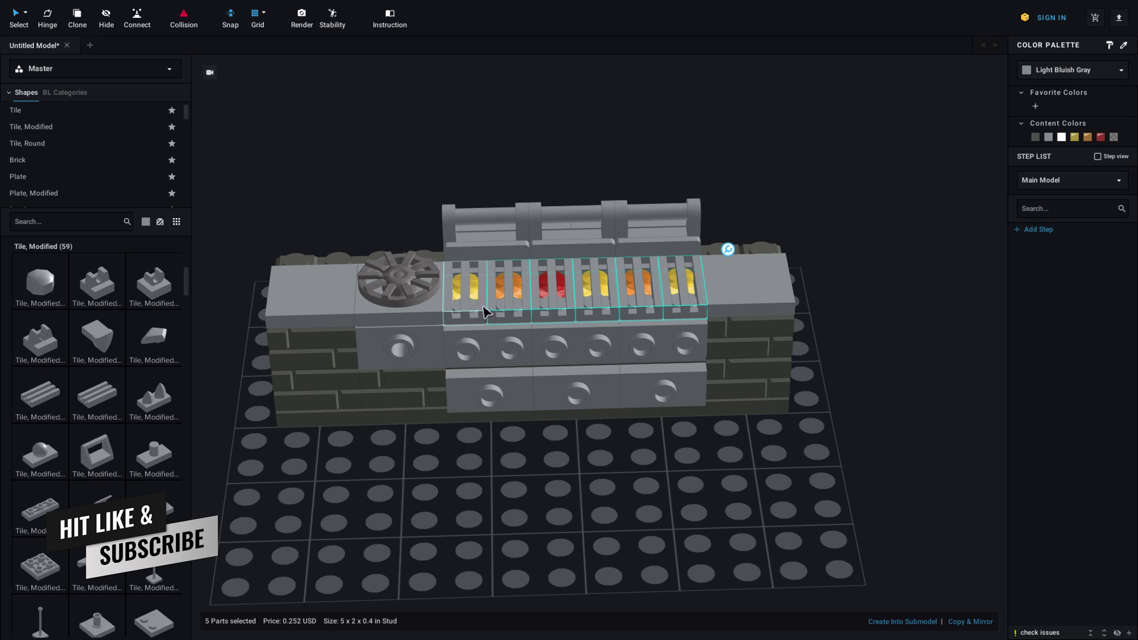
click(1114, 137)
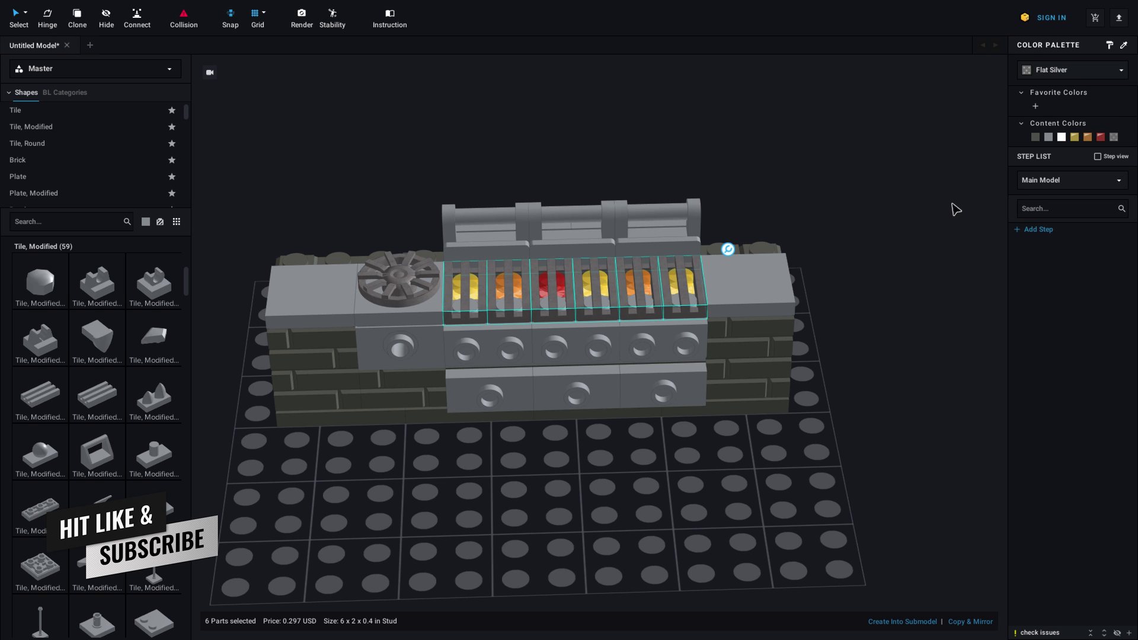
click(953, 211)
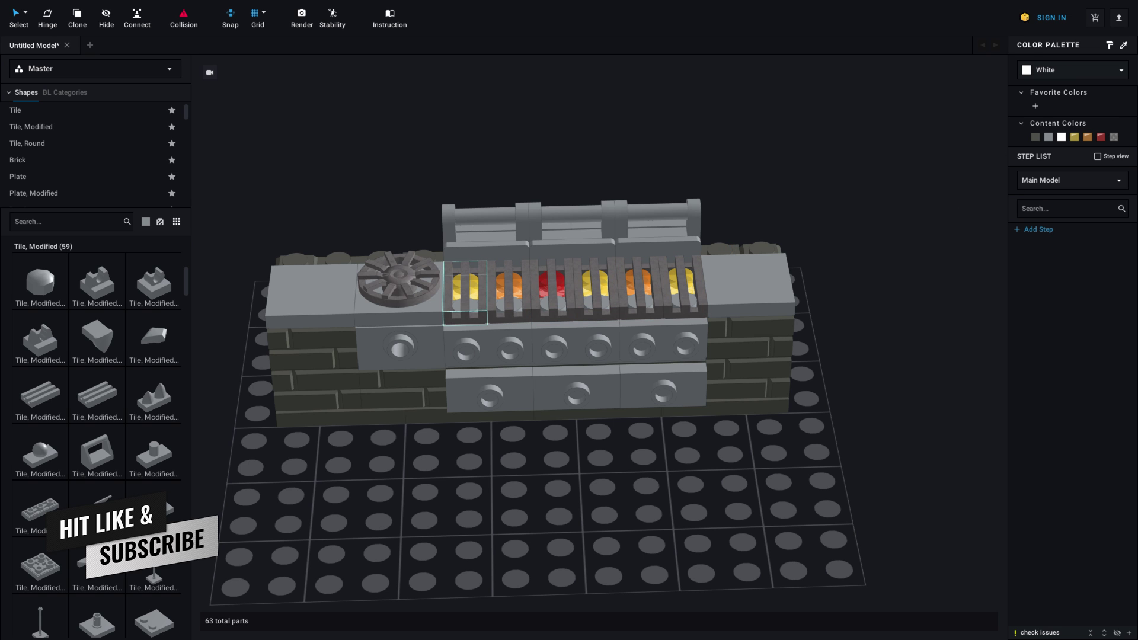
Place a Panel 1x2x1 at the back right and a Panel 1x4x1 at the back left
scroll(77, 114, down, 5)
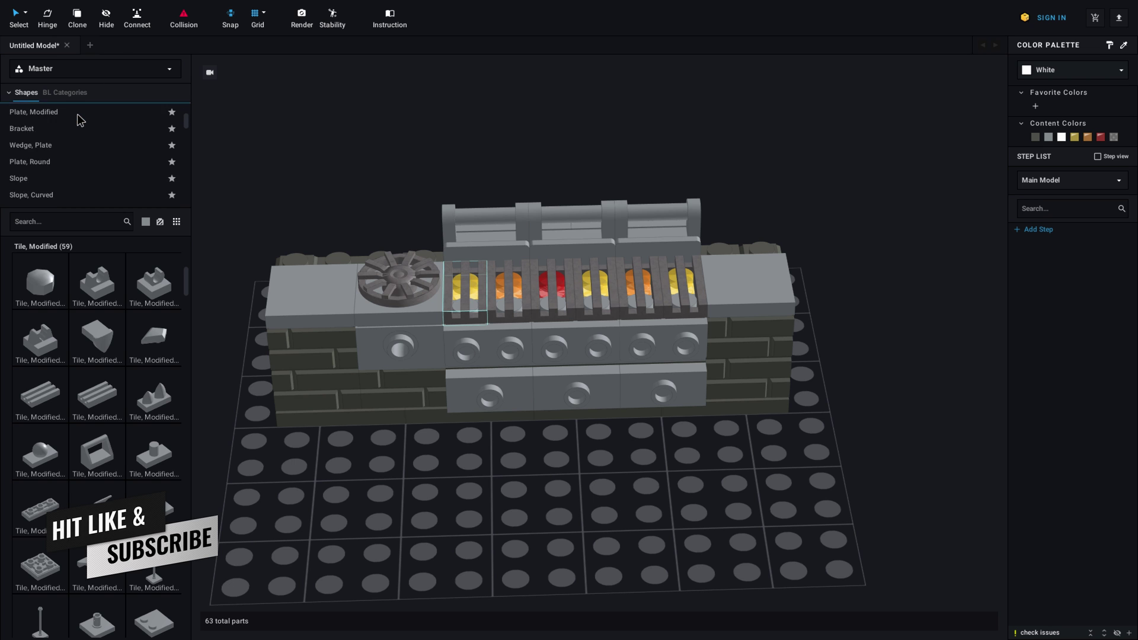
scroll(78, 152, down, 6)
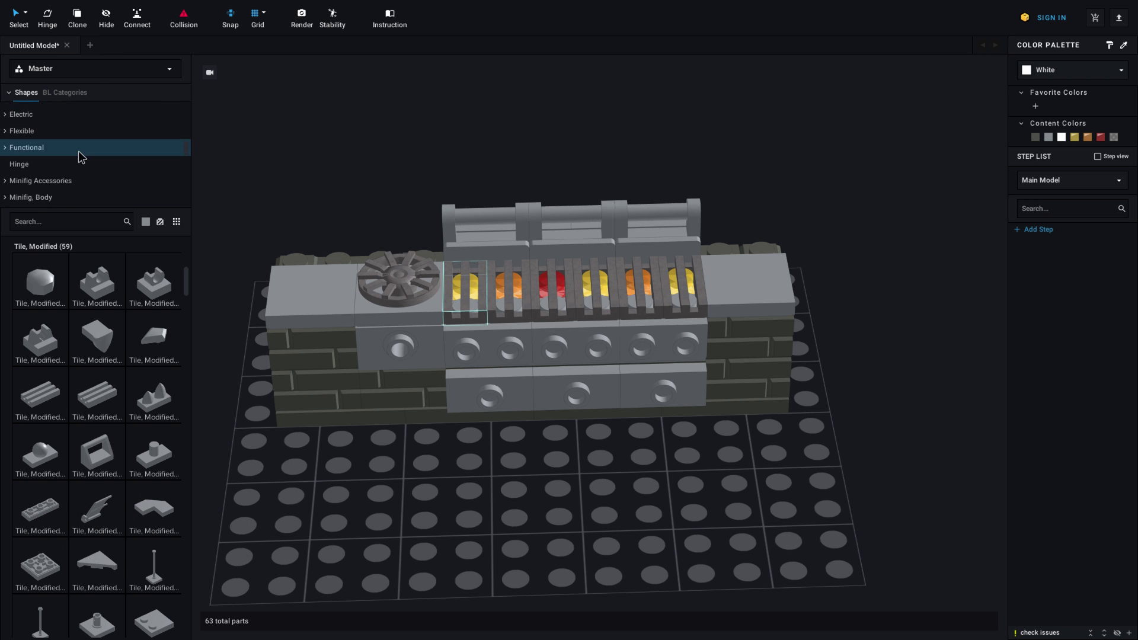
click(78, 150)
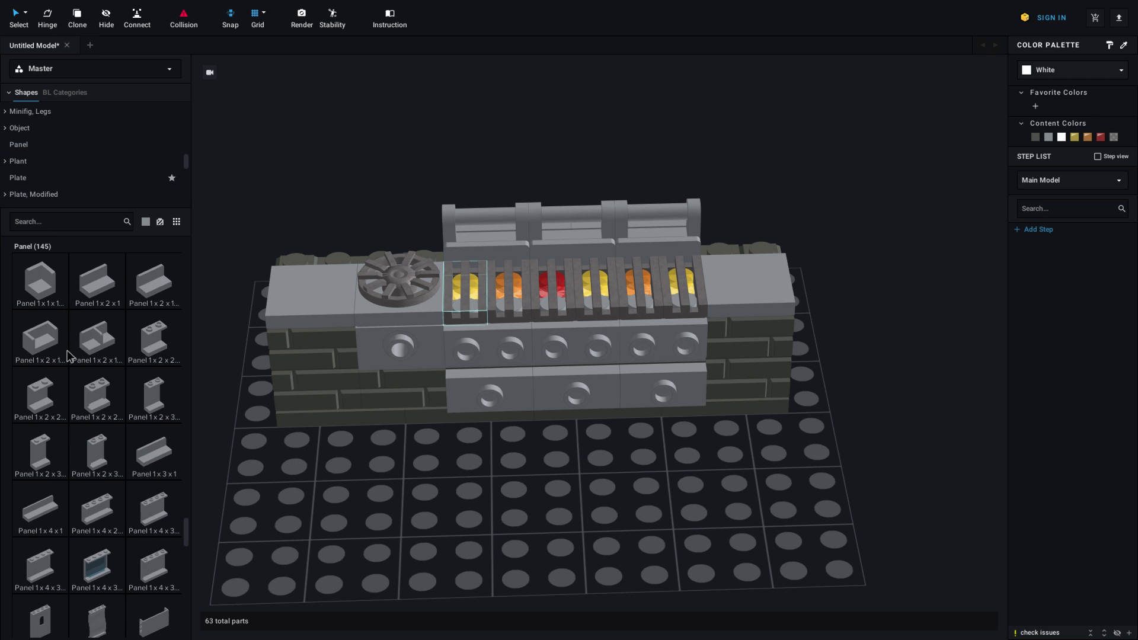
click(98, 290)
click(750, 233)
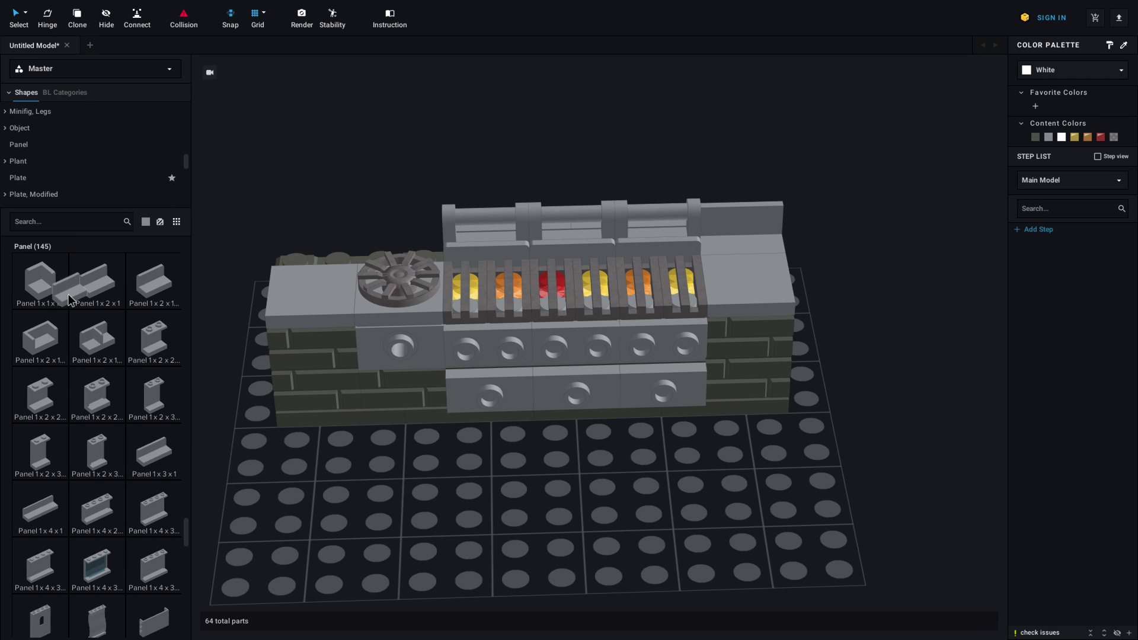
click(39, 507)
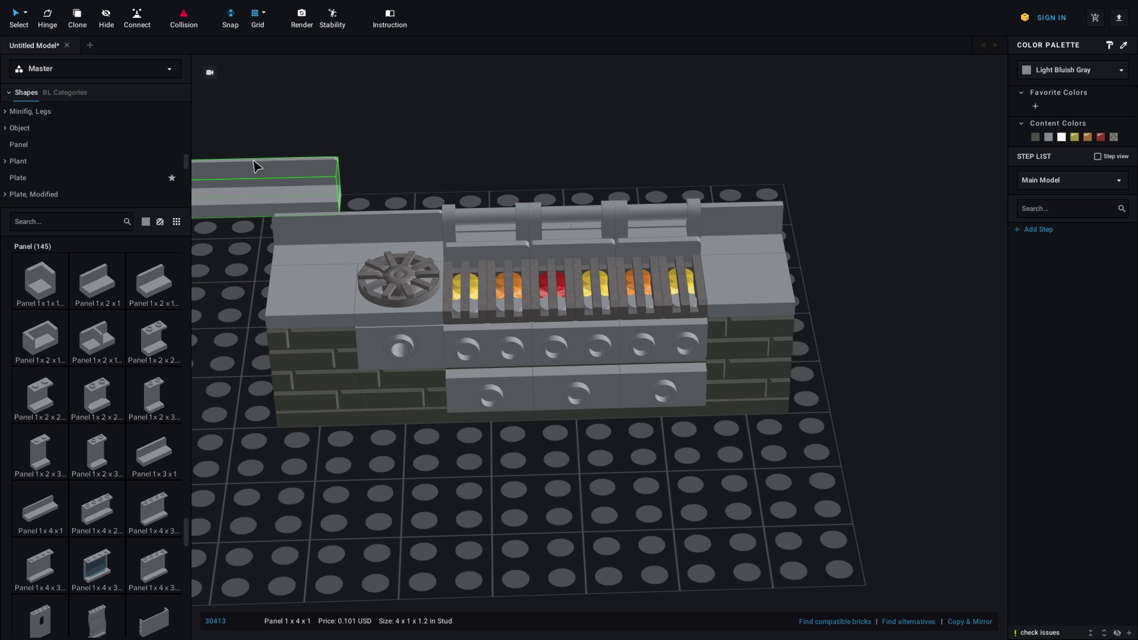
click(255, 167)
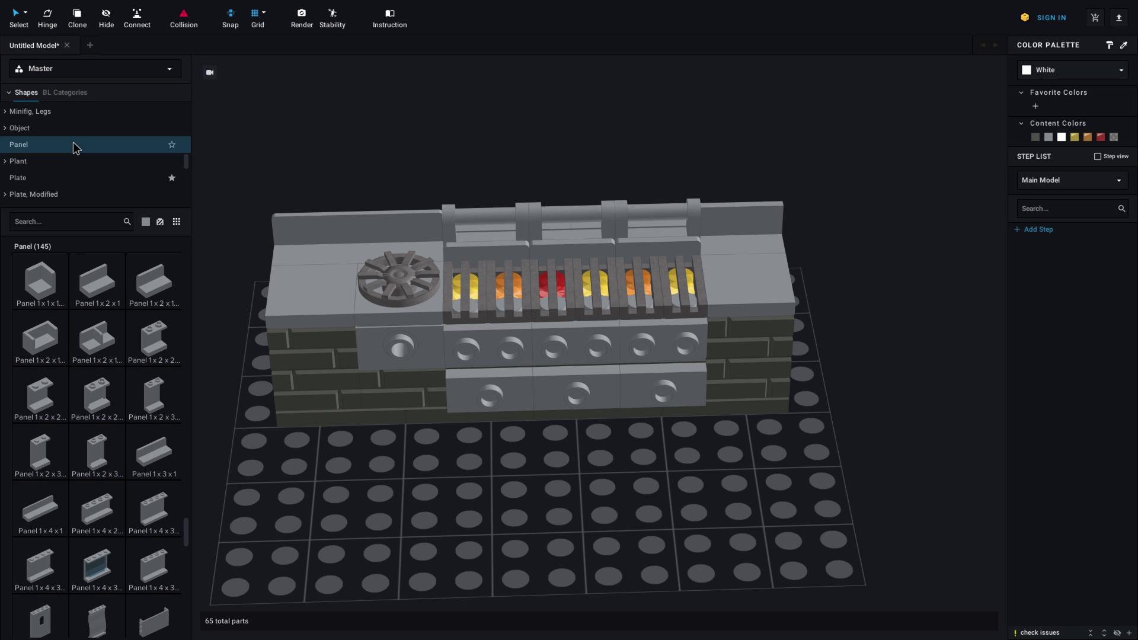
Switch the parts list to the Plate, Modified category
scroll(72, 141, up, 5)
scroll(73, 142, up, 6)
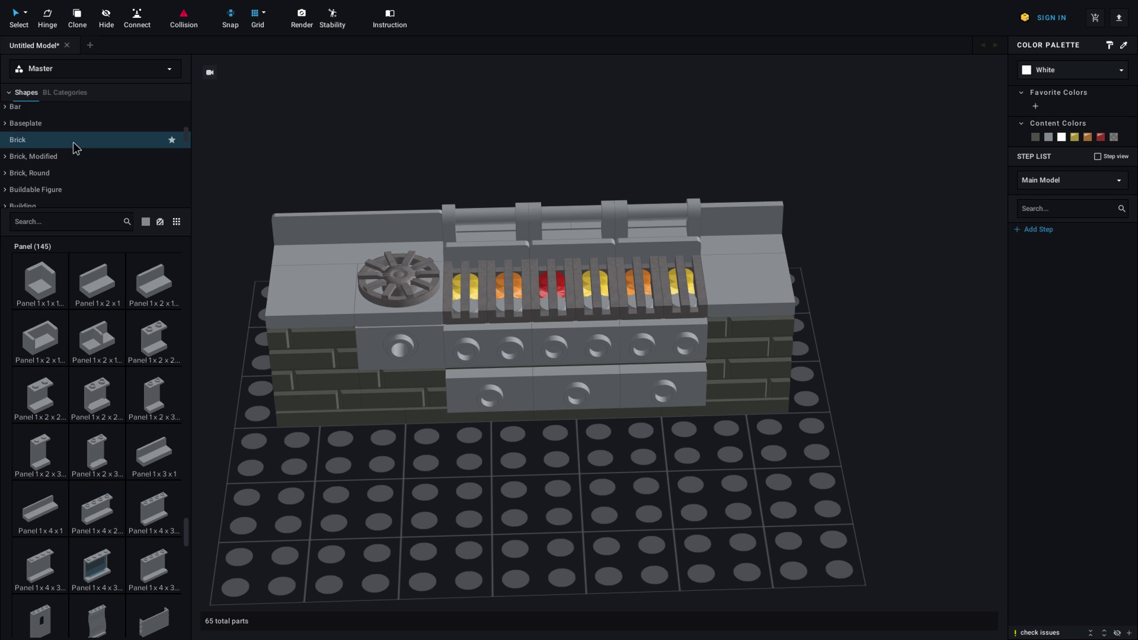
scroll(73, 145, up, 4)
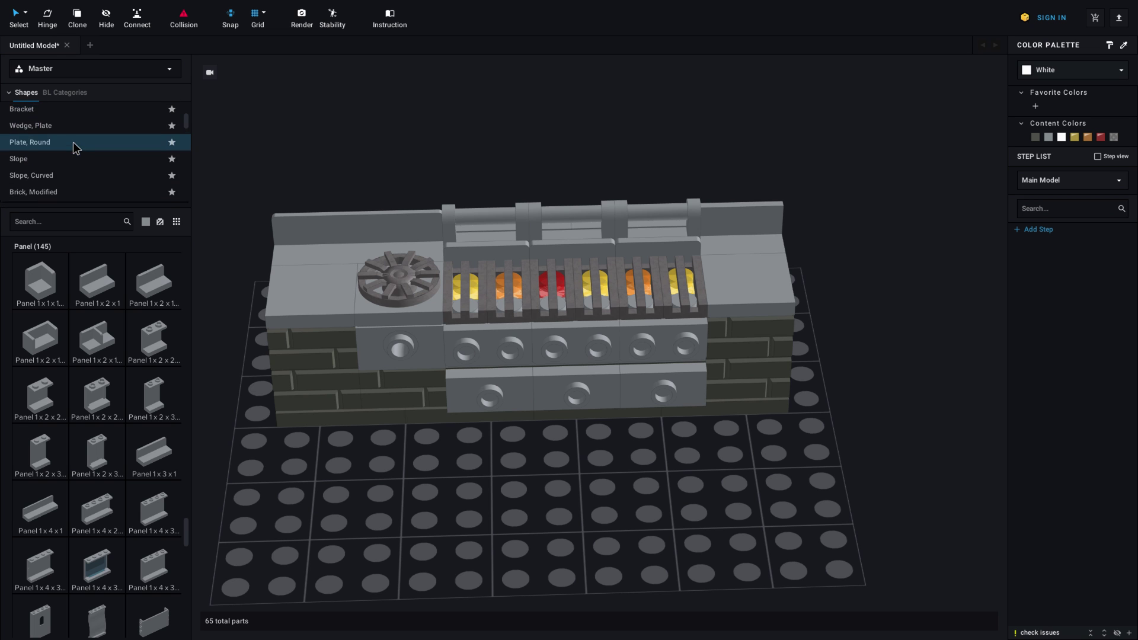
click(76, 151)
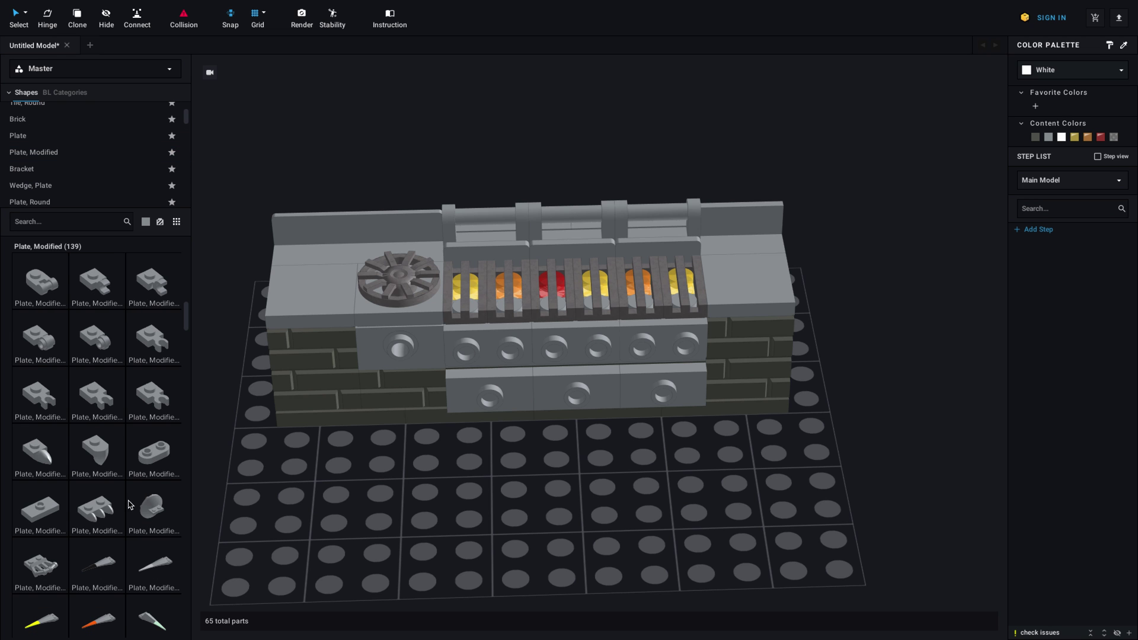
scroll(89, 477, down, 5)
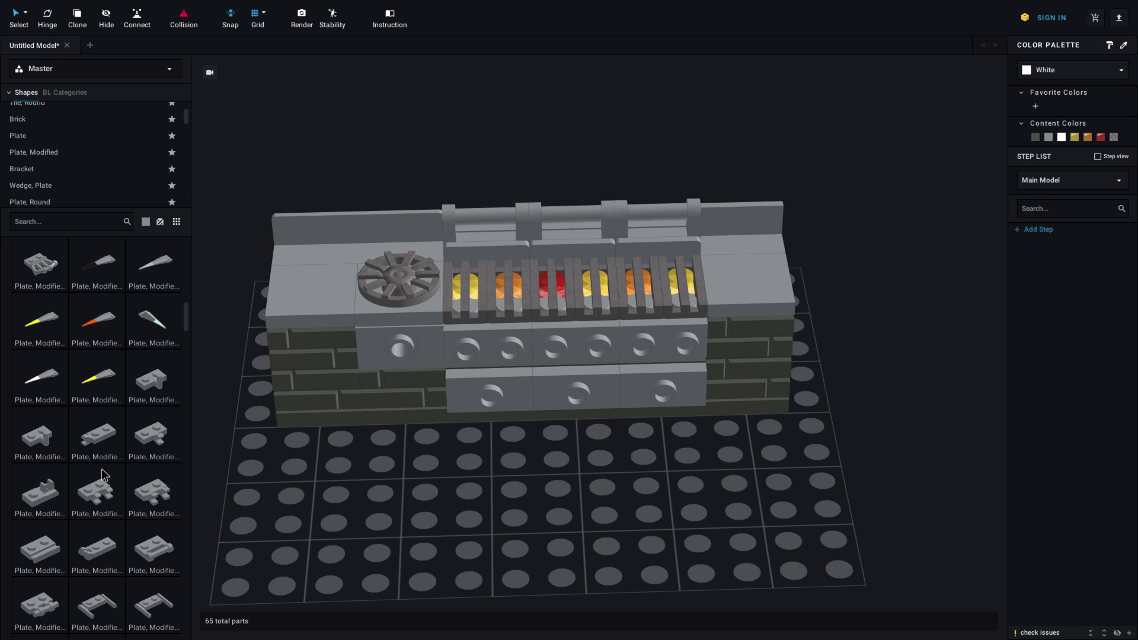
Stand a 1x2 clip plate upright on the grill top, then lift it clear
drag(100, 487, 455, 497)
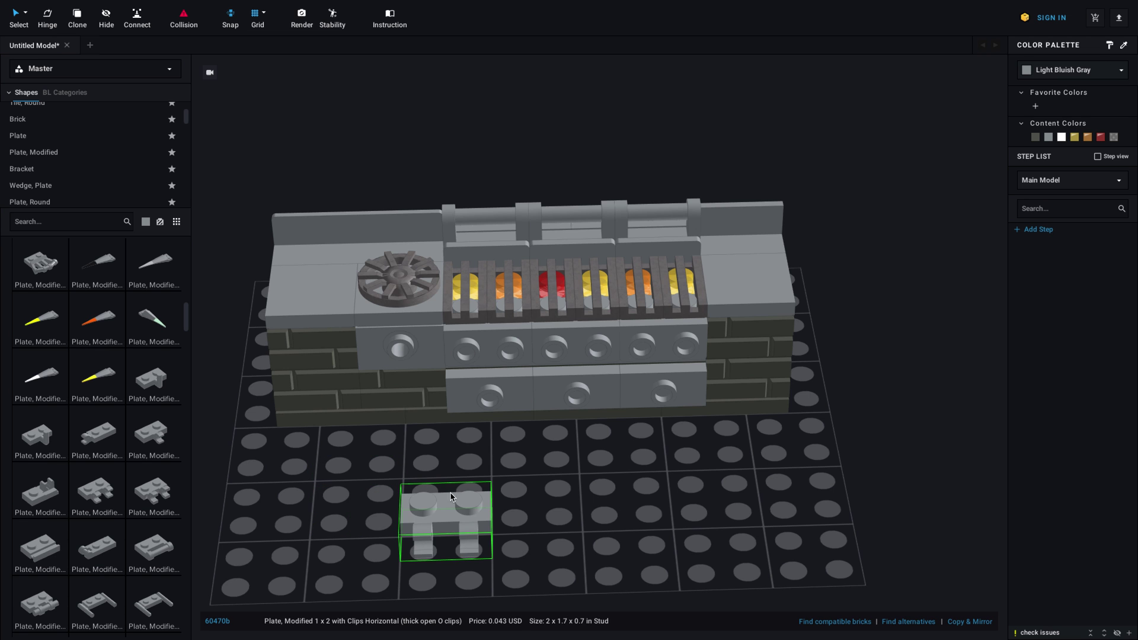
key(Up)
key(Up)
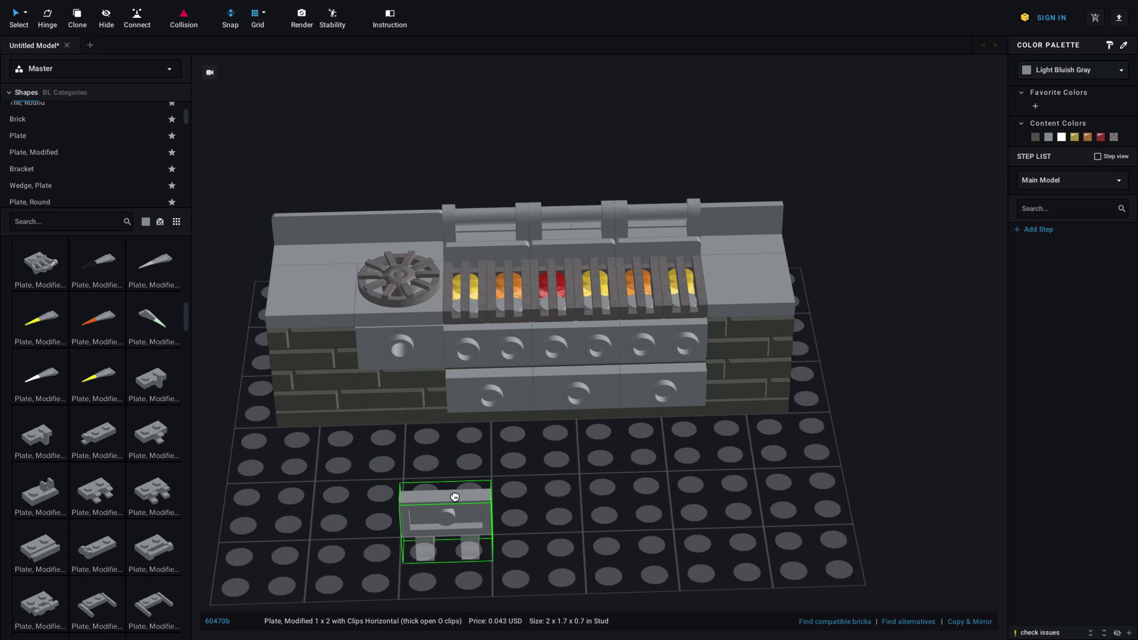
drag(454, 496, 490, 175)
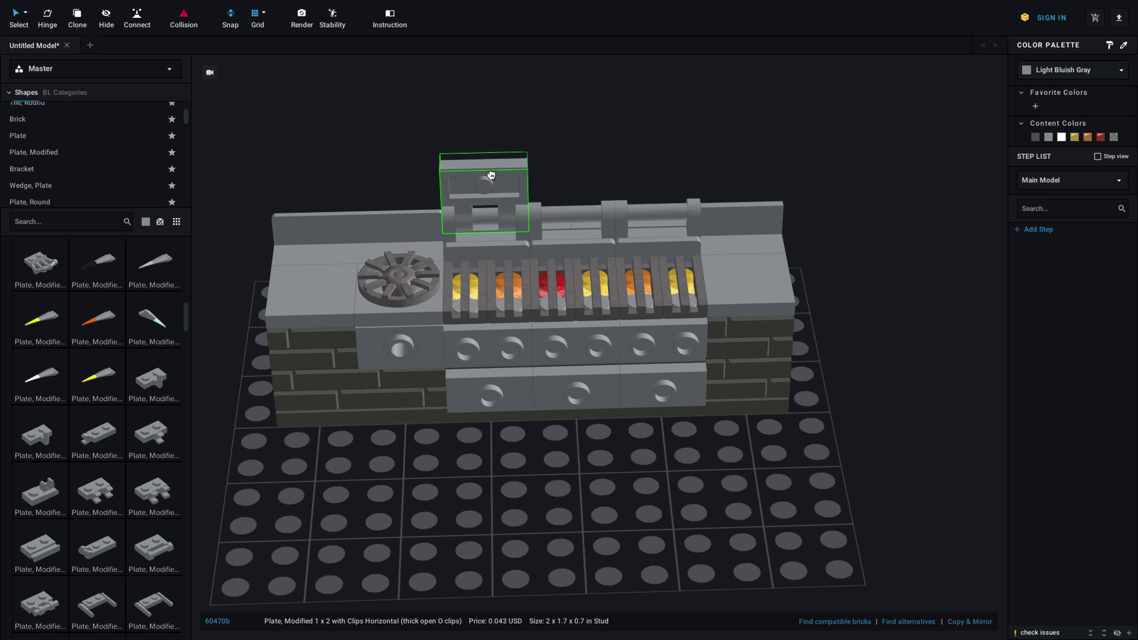
key(ctrl+c)
key(ctrl+v)
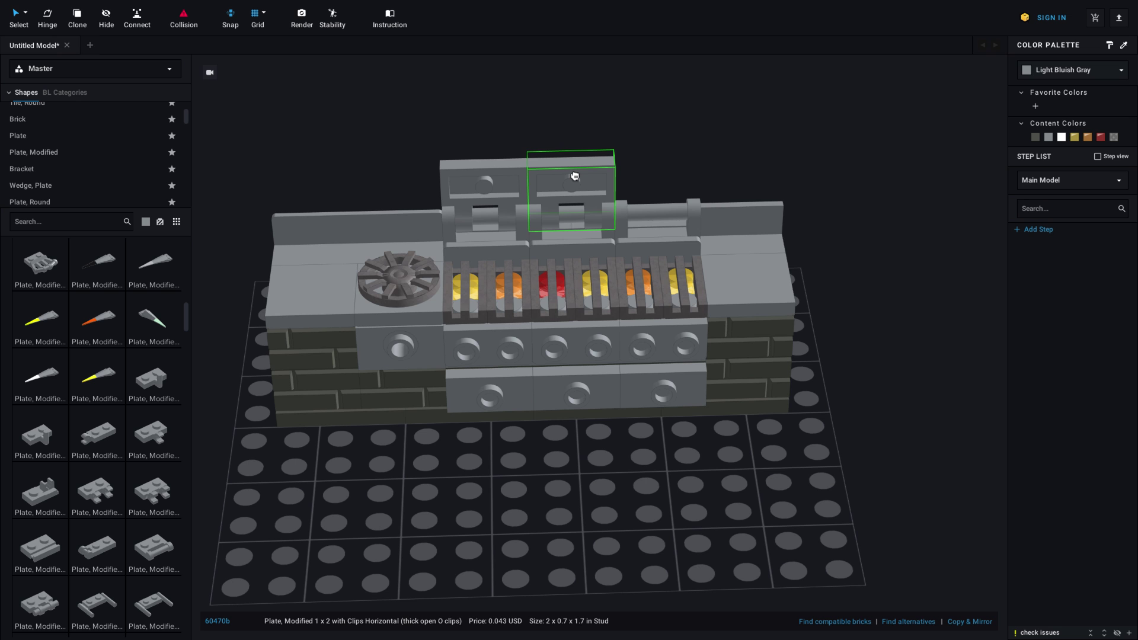
key(Escape)
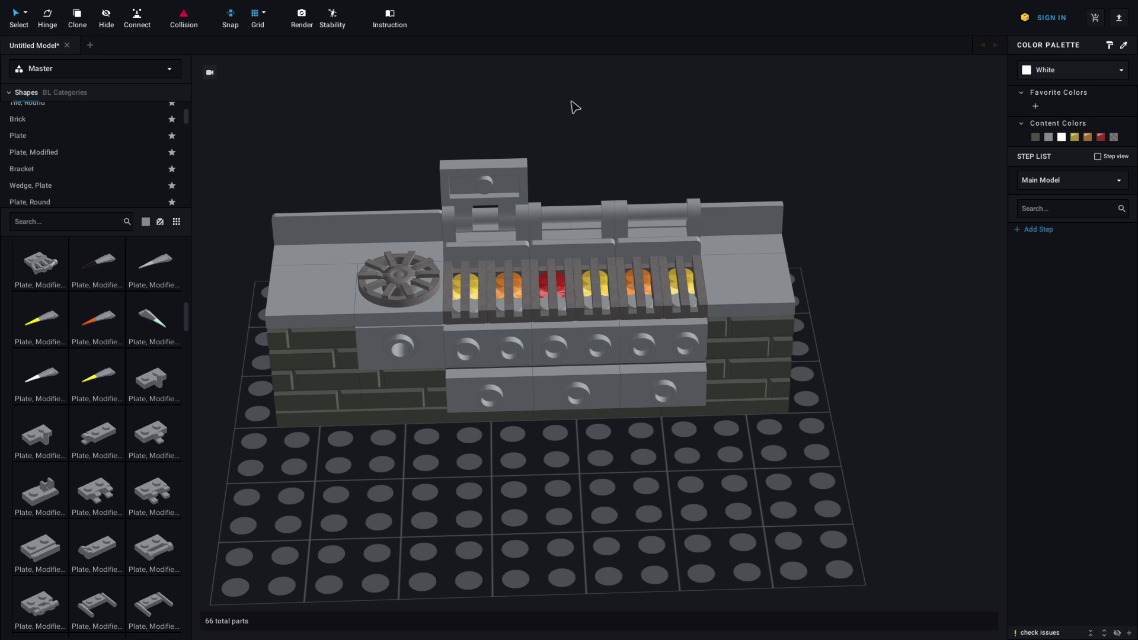
drag(480, 165, 477, 129)
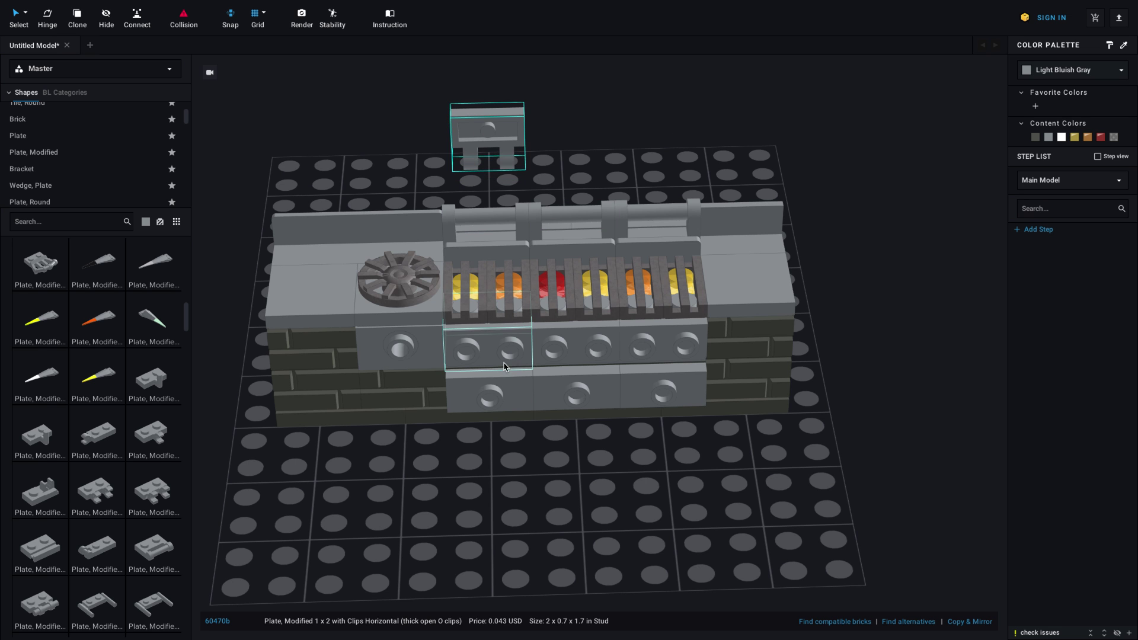
Attach a Slope, Curved 2 x 2 No Studs to the clips
scroll(134, 172, down, 3)
click(135, 176)
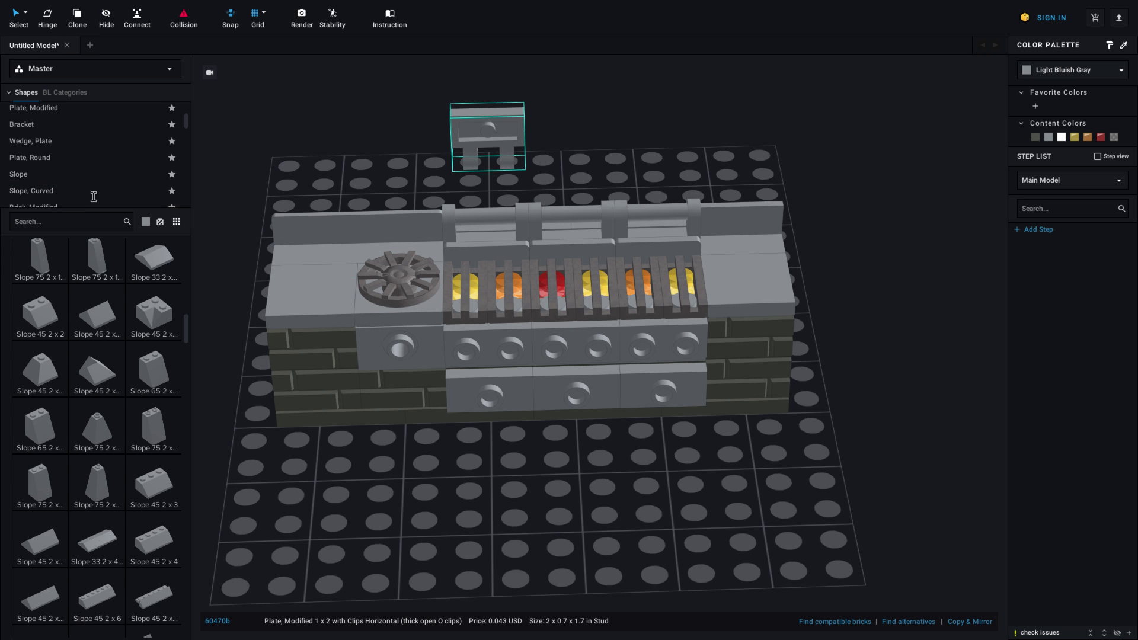
scroll(93, 313, down, 1)
click(50, 376)
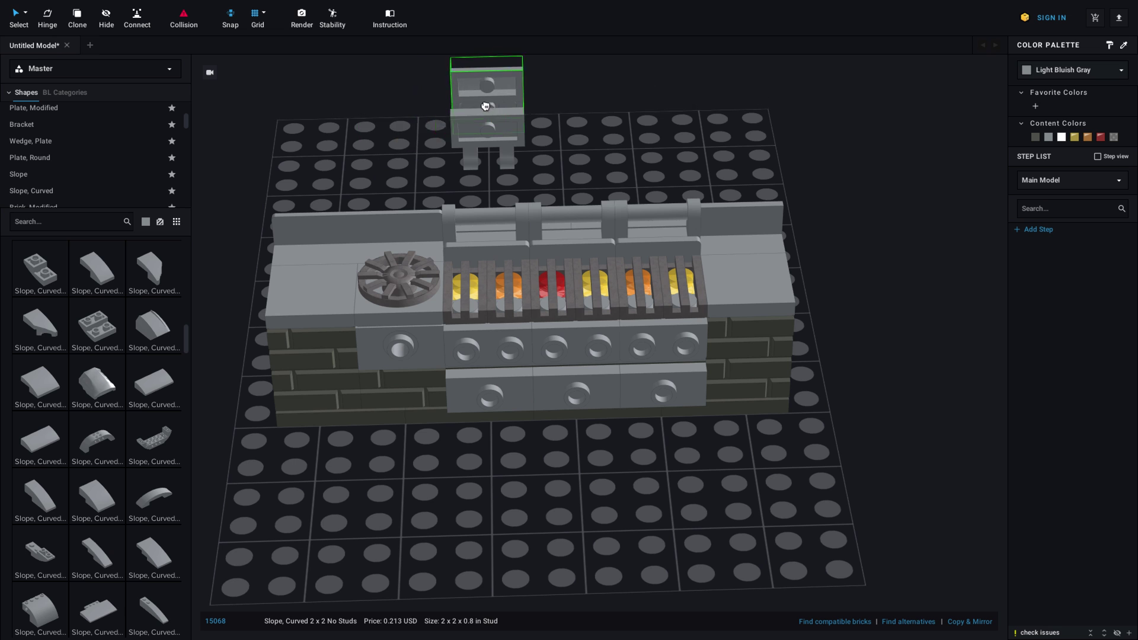
key(Escape)
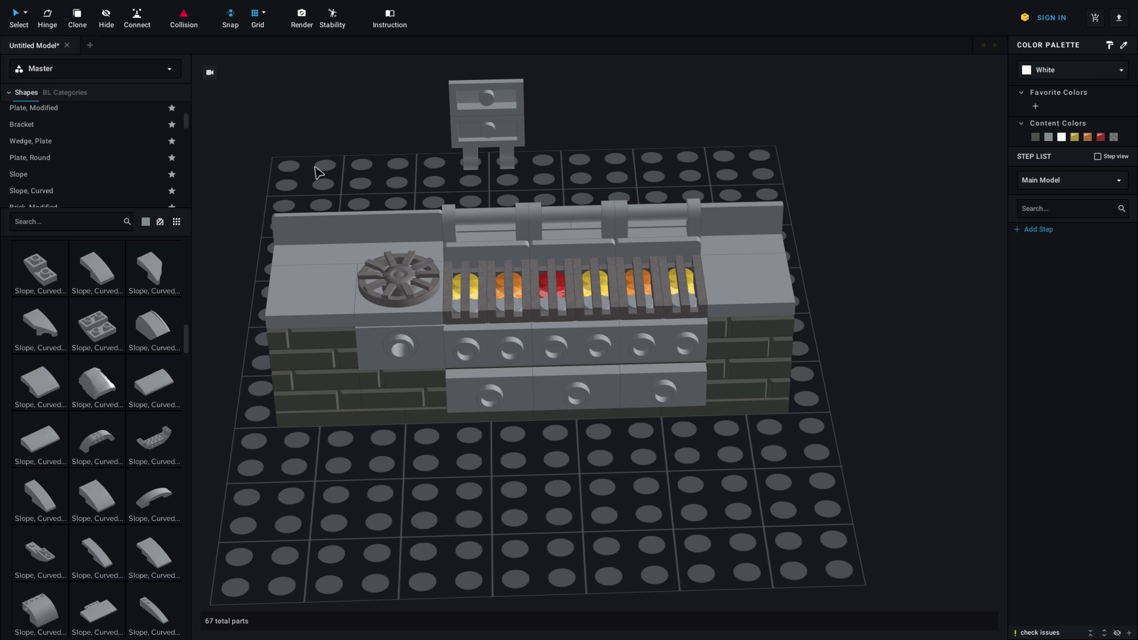
Attach a 2x2 inverted tile to the drawer piece
scroll(66, 162, up, 4)
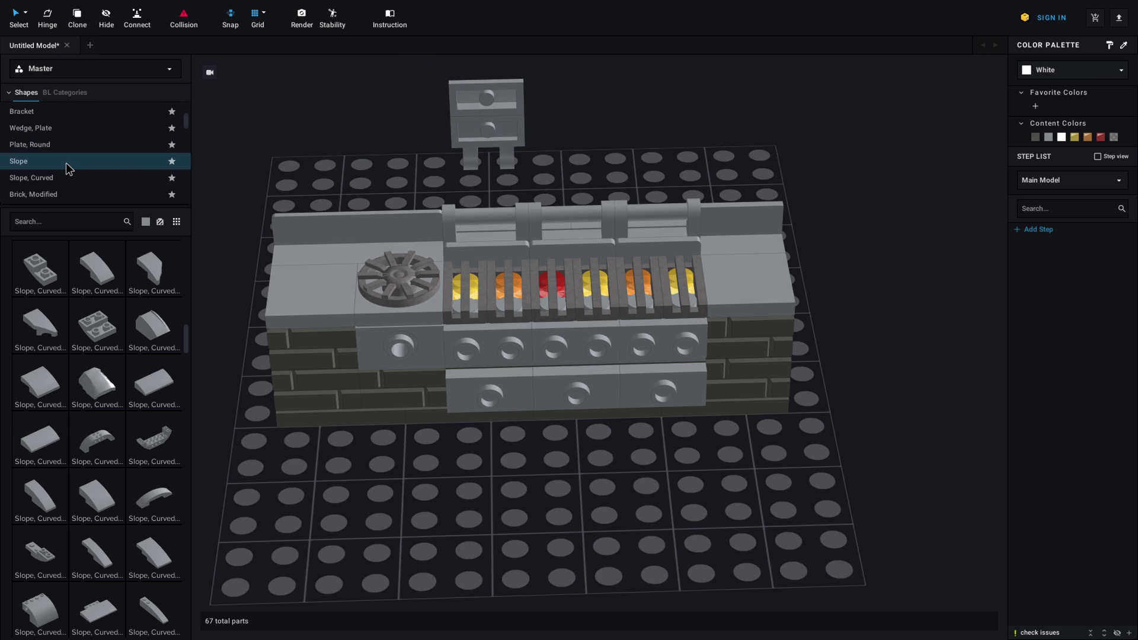
click(122, 115)
click(40, 466)
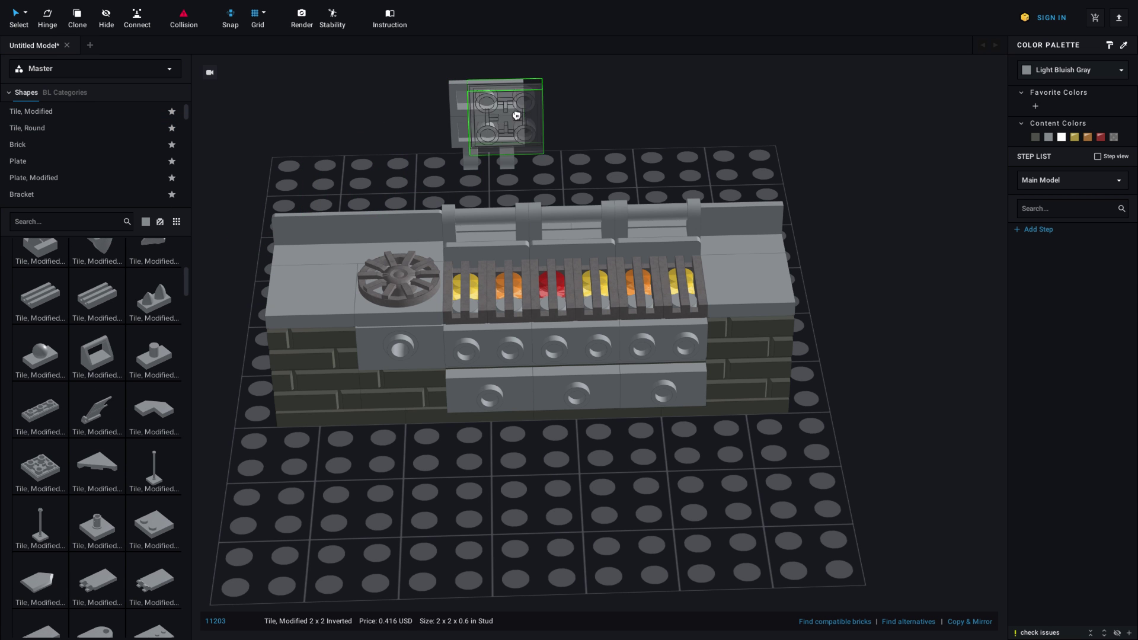
click(539, 112)
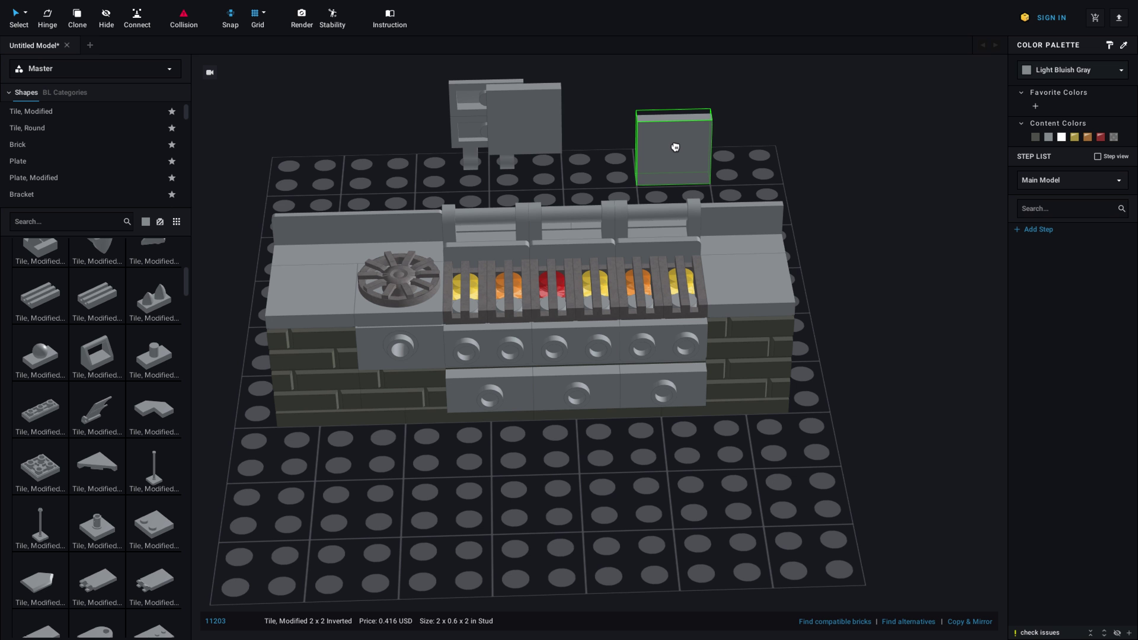
key(Escape)
Move the three-part lid assembly down onto the baseplate
drag(432, 69, 650, 176)
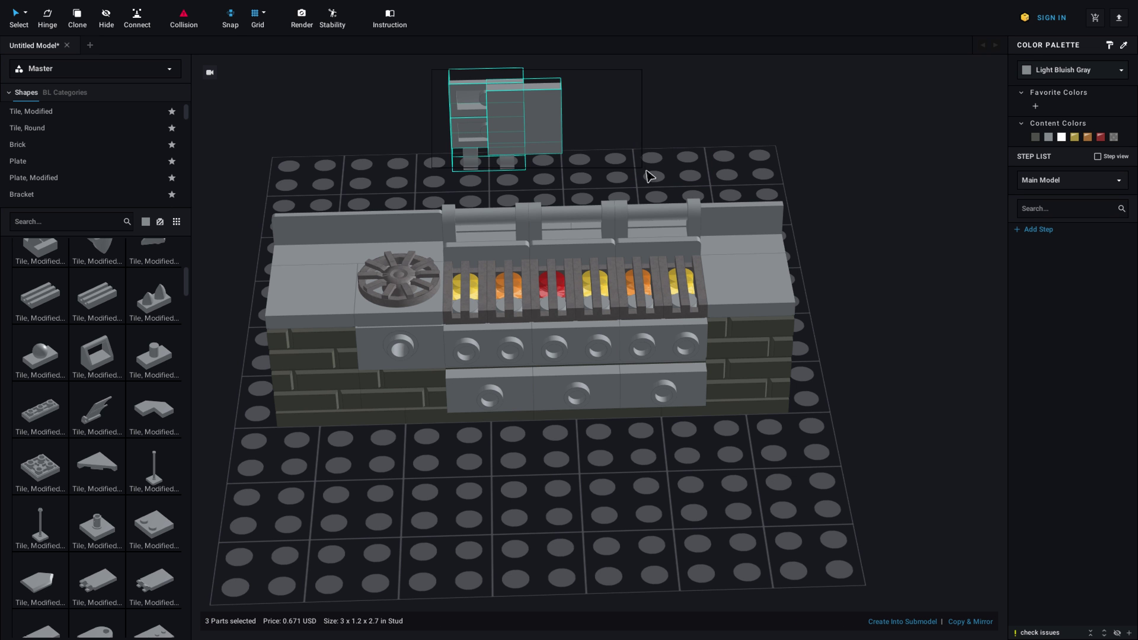
right_drag(650, 176, 556, 167)
scroll(556, 169, down, 5)
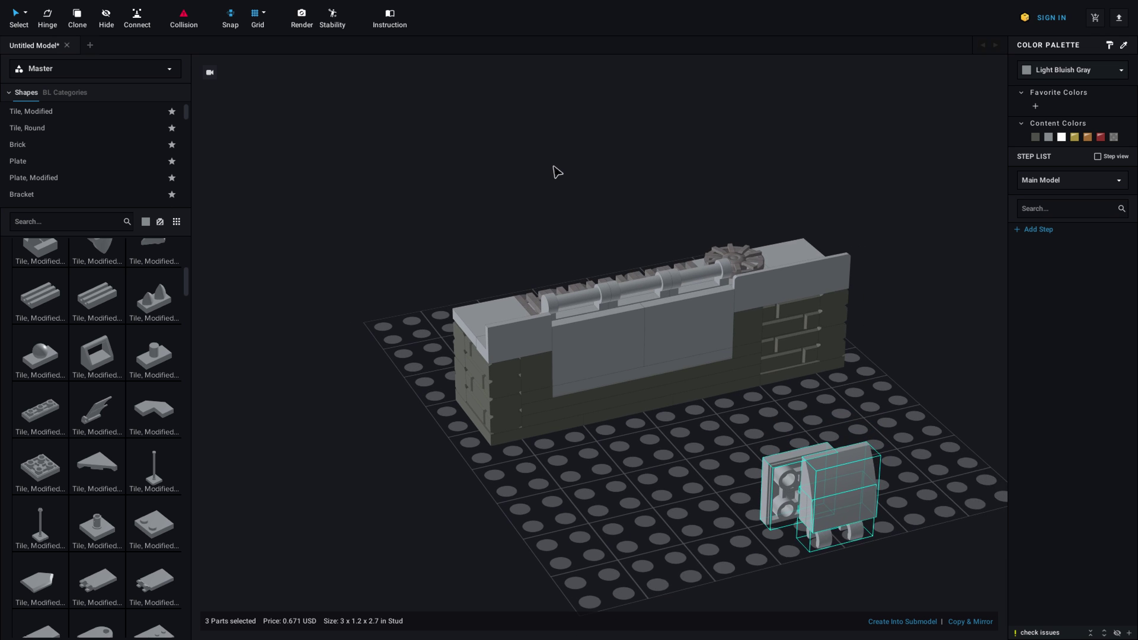
drag(643, 345, 635, 475)
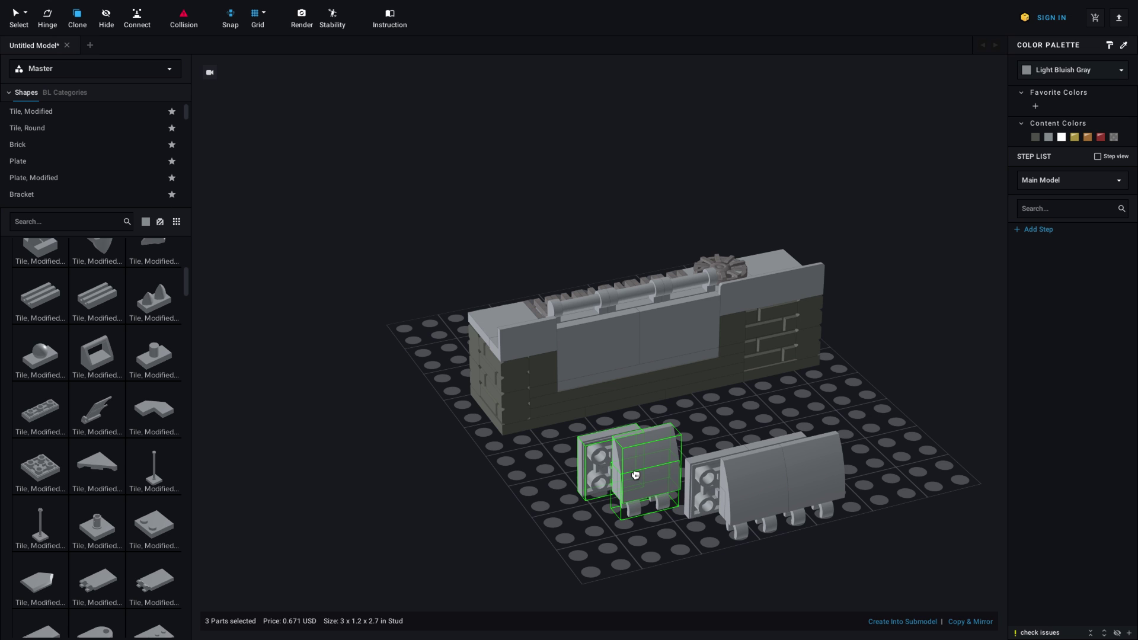
Delete the three leftover parts and set two curved-lid parts on the baseplate
key(Delete)
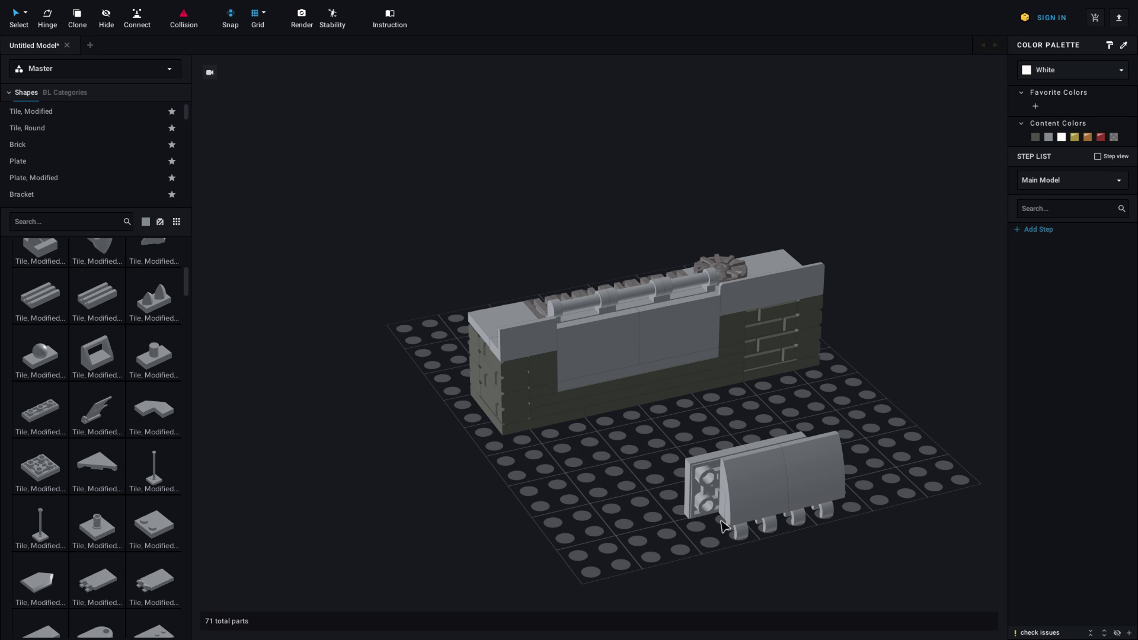
click(744, 529)
ctrl+click(743, 495)
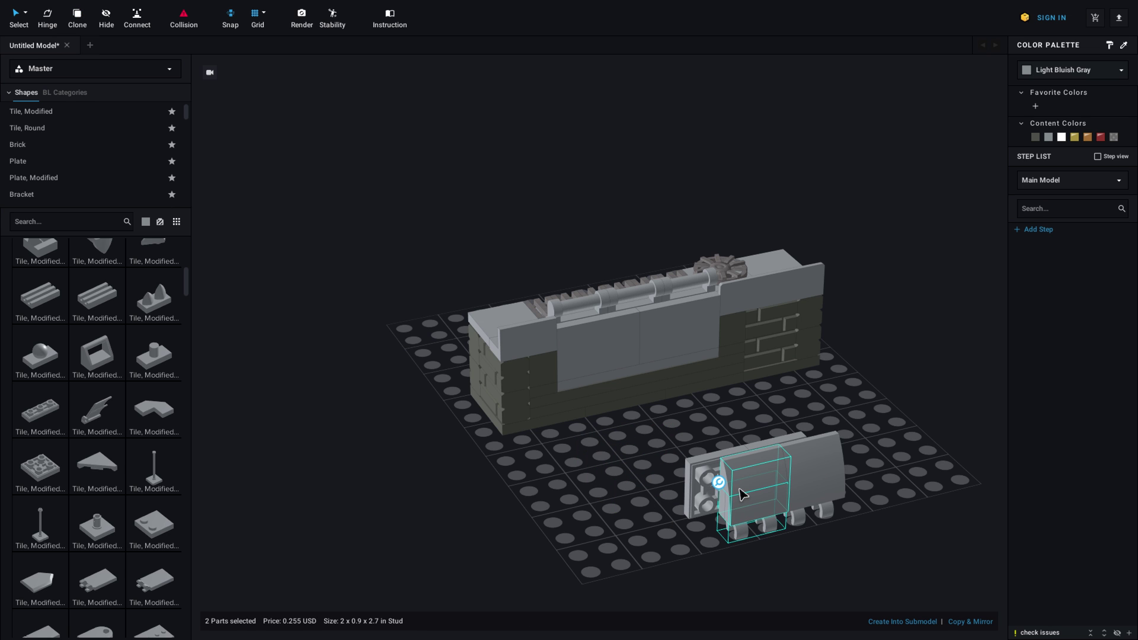
drag(742, 495, 603, 512)
right_drag(602, 512, 685, 521)
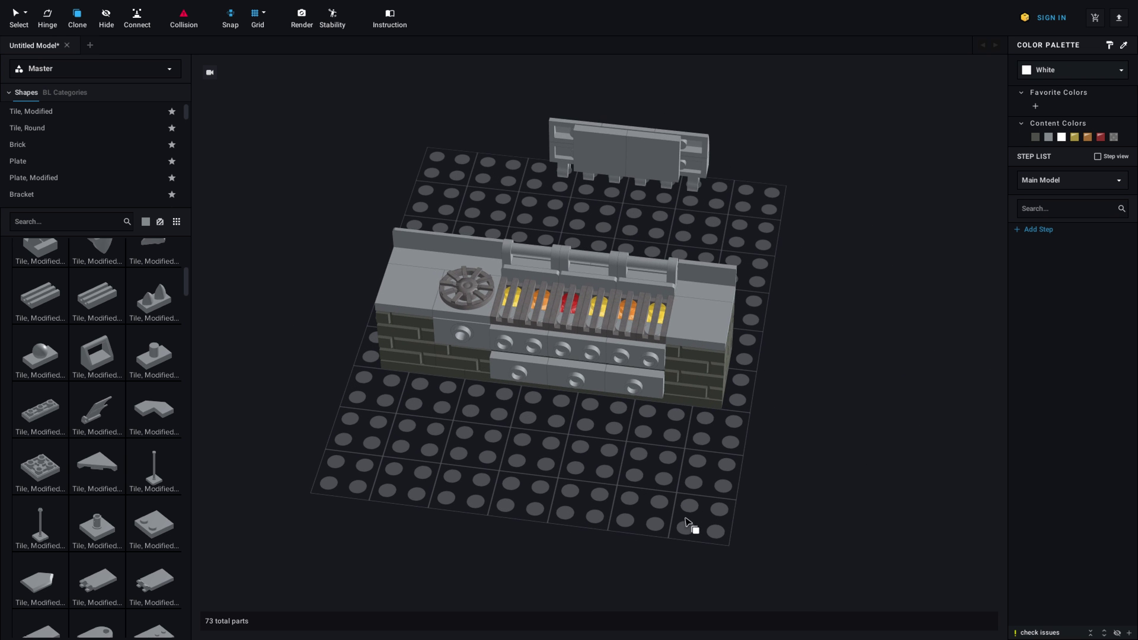
Move the eight-part upright lid onto the back of the grill
drag(531, 102, 749, 218)
drag(705, 159, 673, 237)
click(737, 211)
right_drag(737, 211, 745, 201)
Add a plate with clip from Plate, Modified to the lid
scroll(230, 284, up, 3)
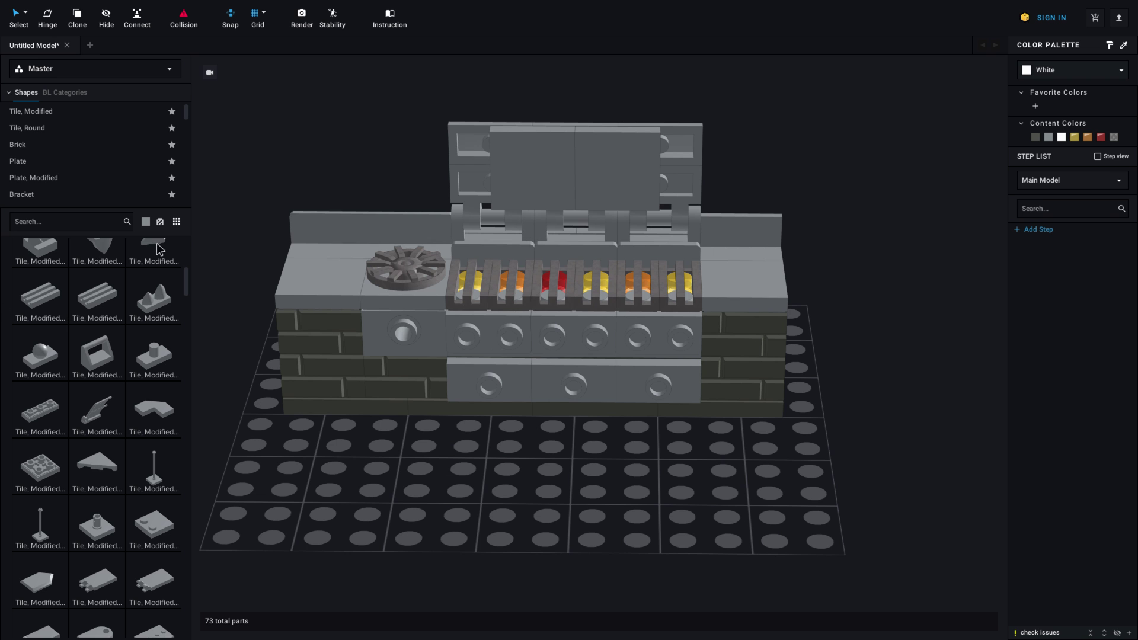
click(68, 177)
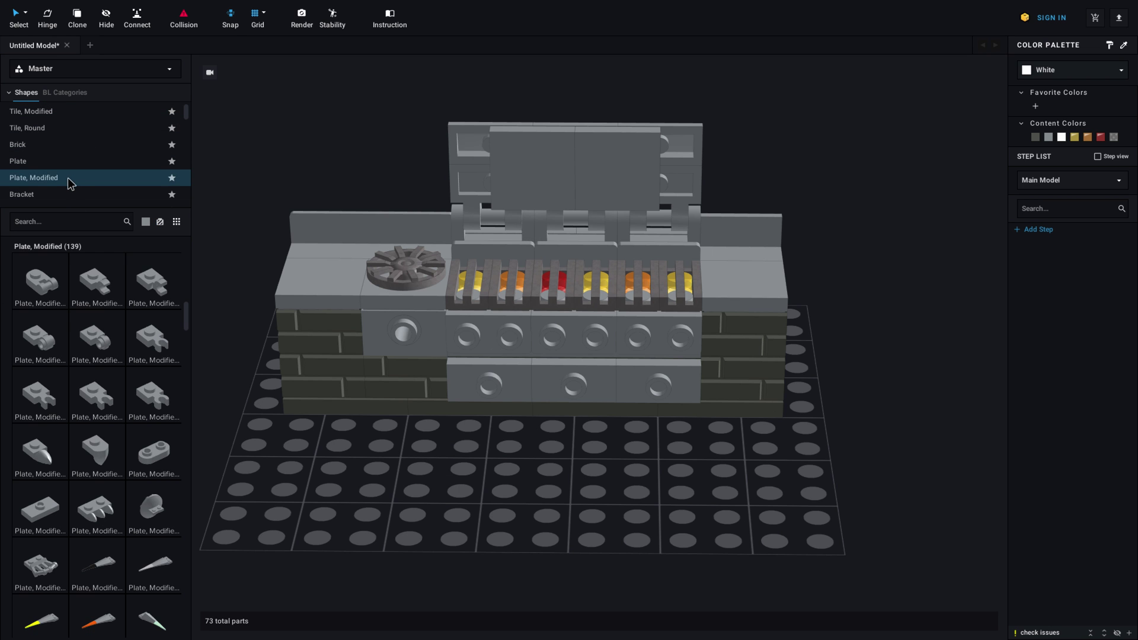
scroll(99, 325, down, 5)
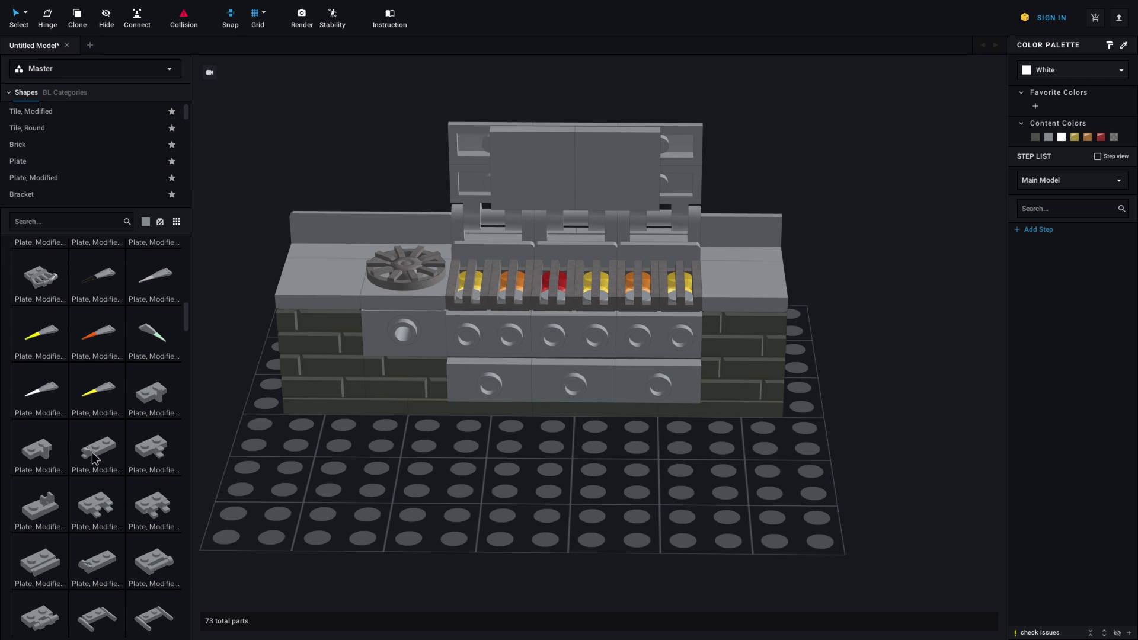
drag(95, 456, 386, 166)
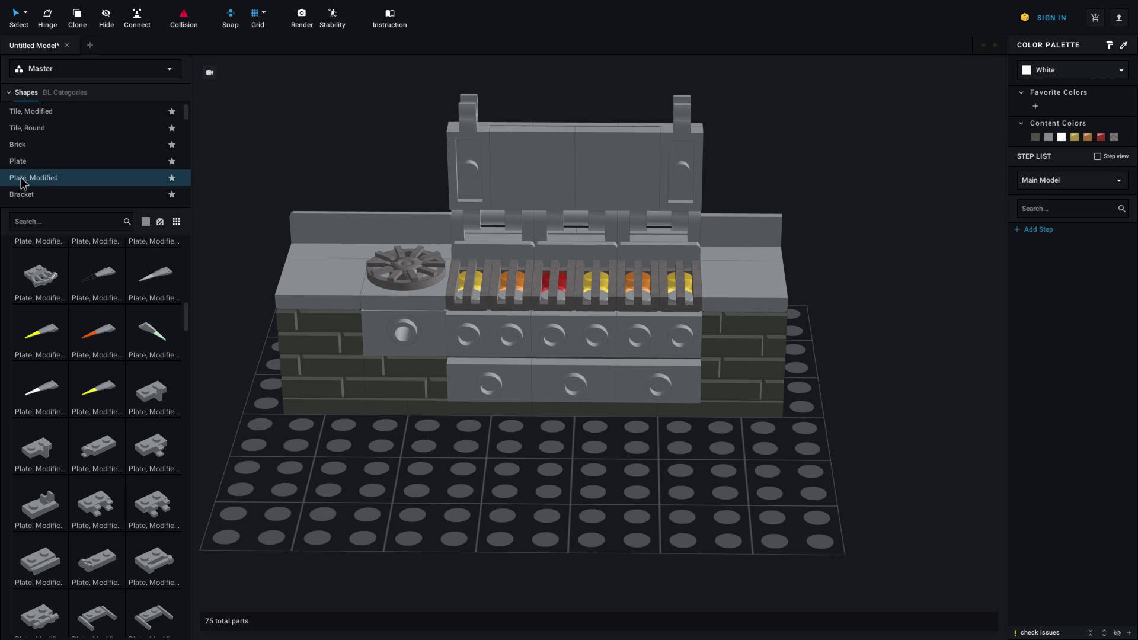
Add a Bar 6L with Stop Ring across the lid top as its handle
scroll(42, 172, down, 5)
scroll(41, 168, down, 2)
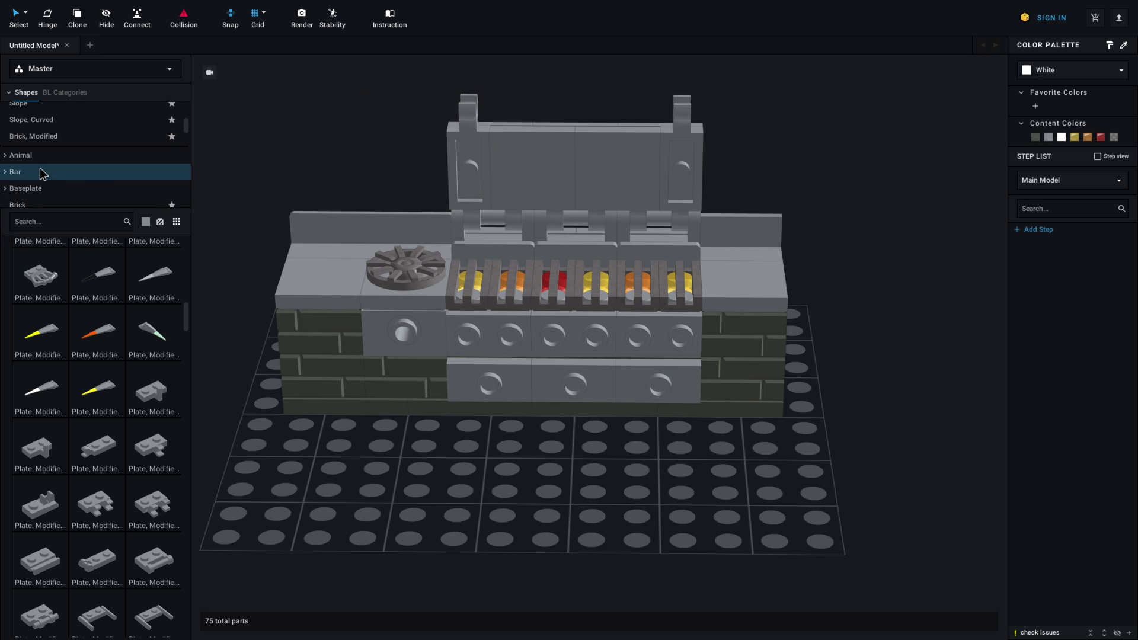
click(40, 167)
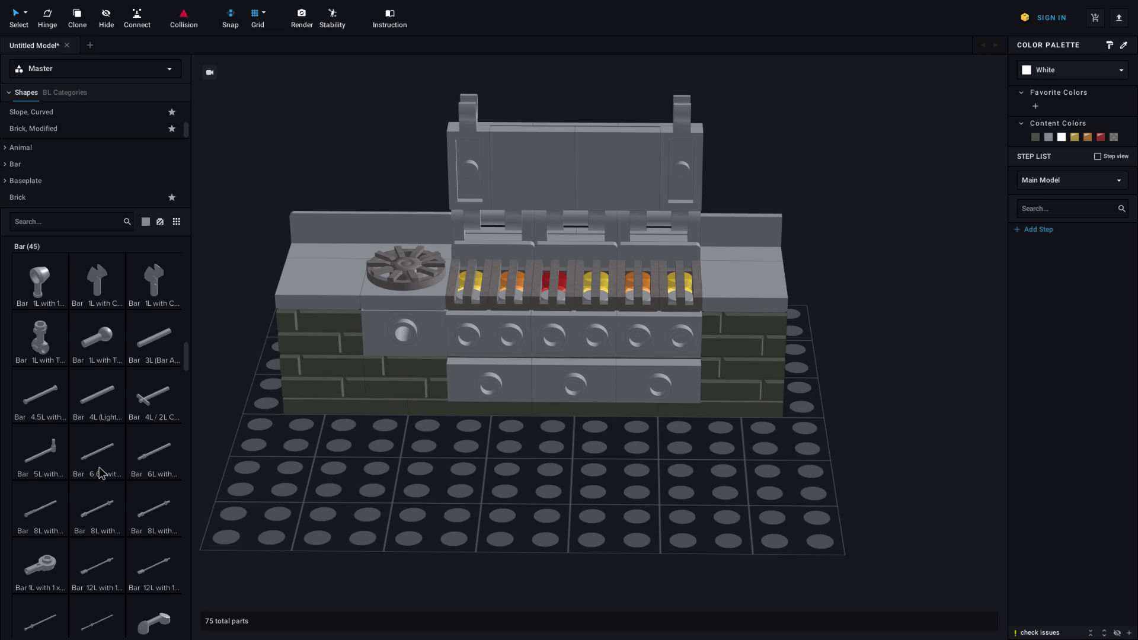
drag(154, 454, 677, 117)
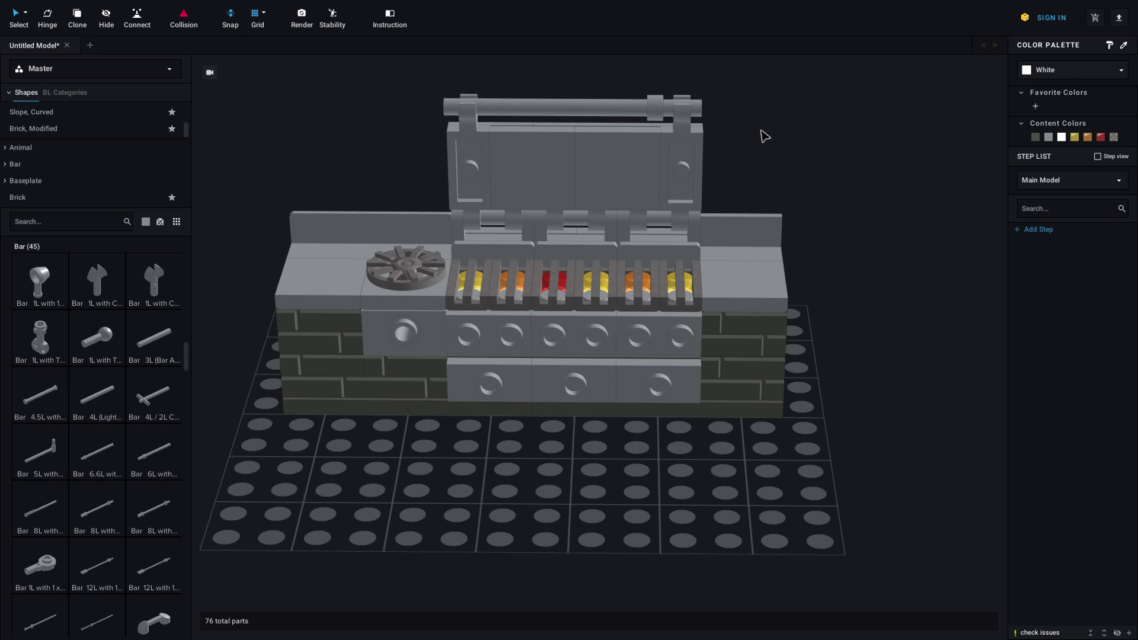
From a side view, rotate the eleven lid parts down around the hinge
right_drag(765, 136, 664, 103)
drag(580, 81, 752, 174)
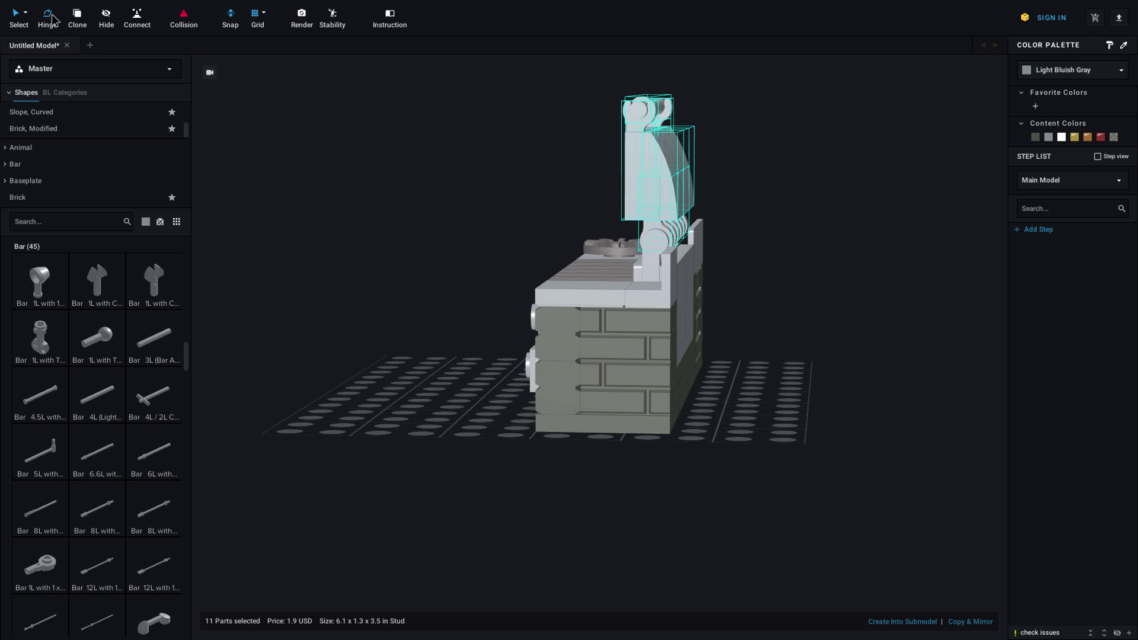
drag(670, 287, 741, 274)
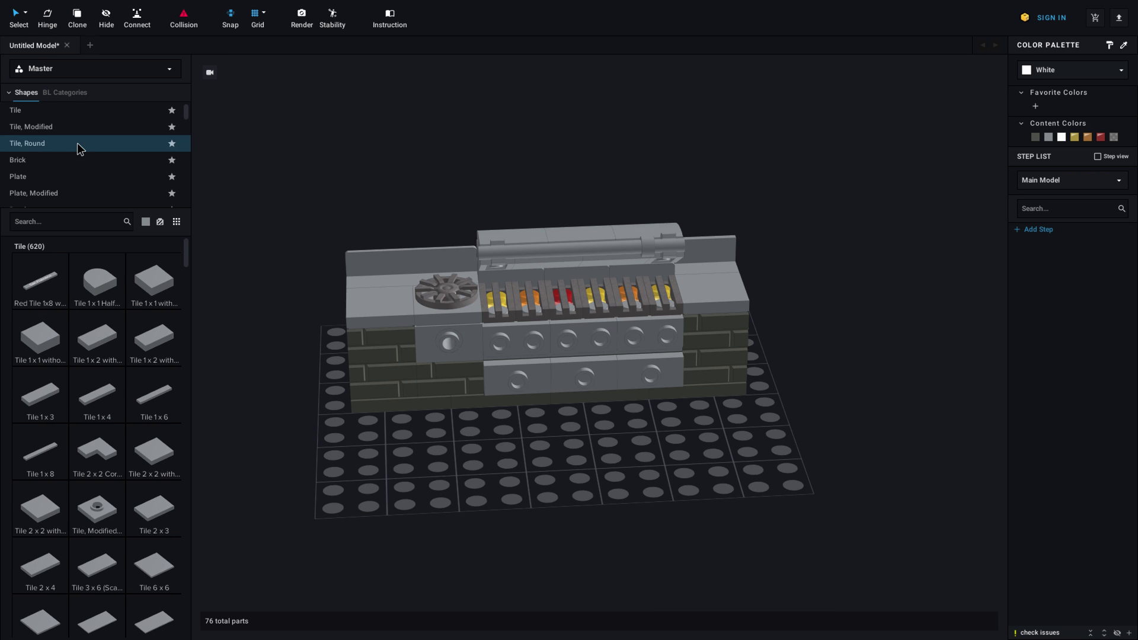
Place two round gauge tiles side by side on the front panel
click(77, 144)
scroll(80, 407, down, 5)
scroll(79, 408, down, 5)
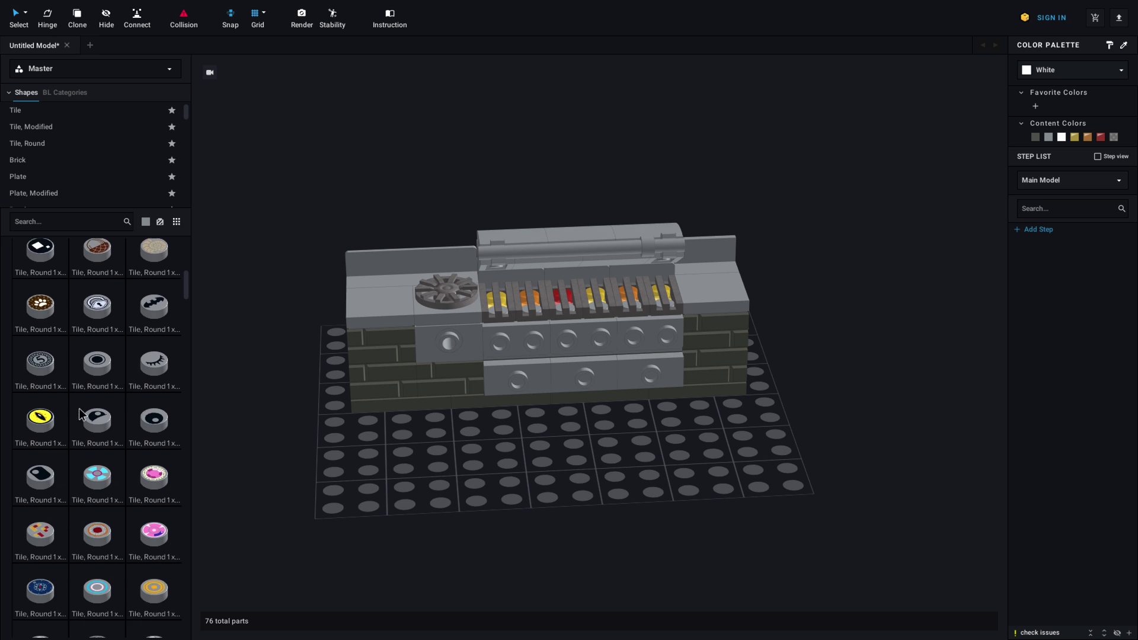
scroll(79, 407, down, 2)
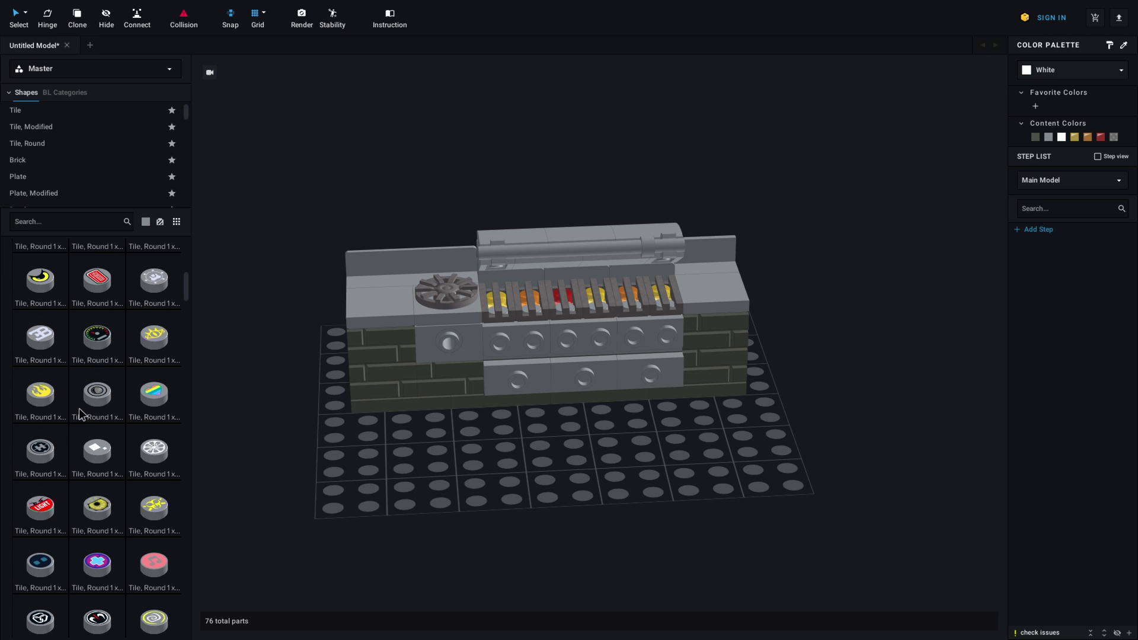
drag(97, 335, 538, 350)
key(ctrl+c)
key(ctrl+v)
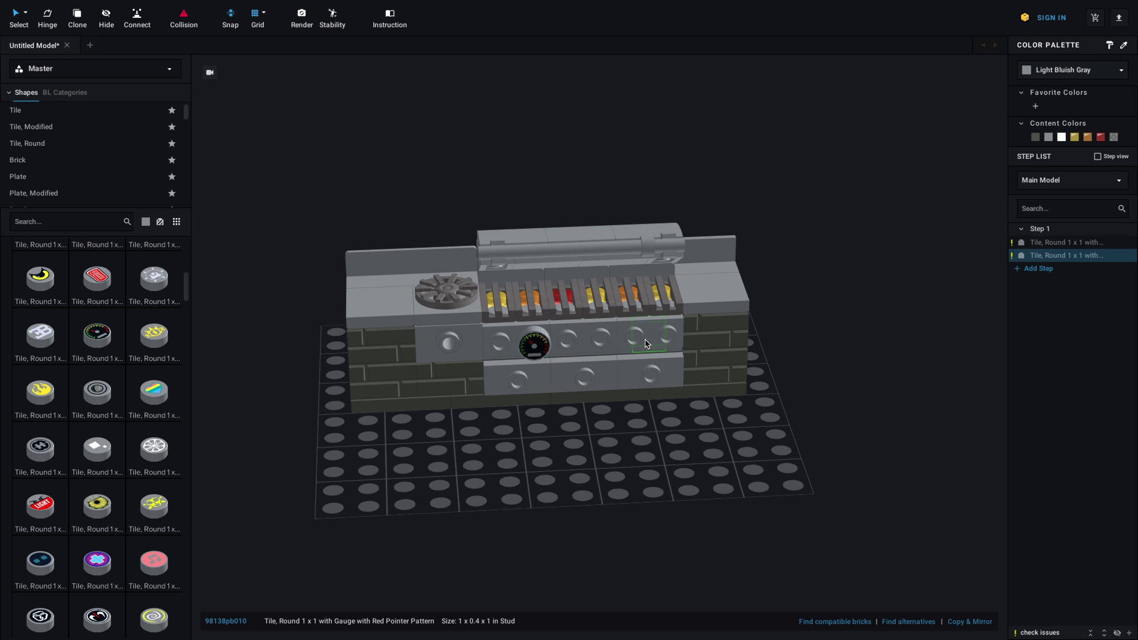
click(646, 344)
key(Escape)
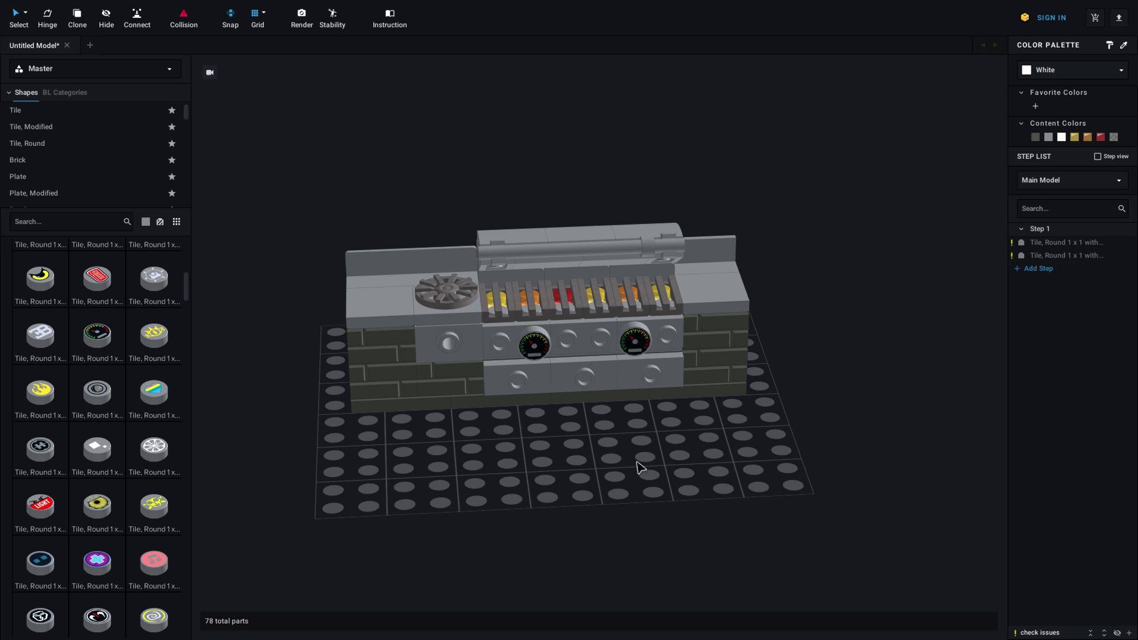
Make both gauge tiles Flat Silver and add a 1x2 grooved tile
click(634, 343)
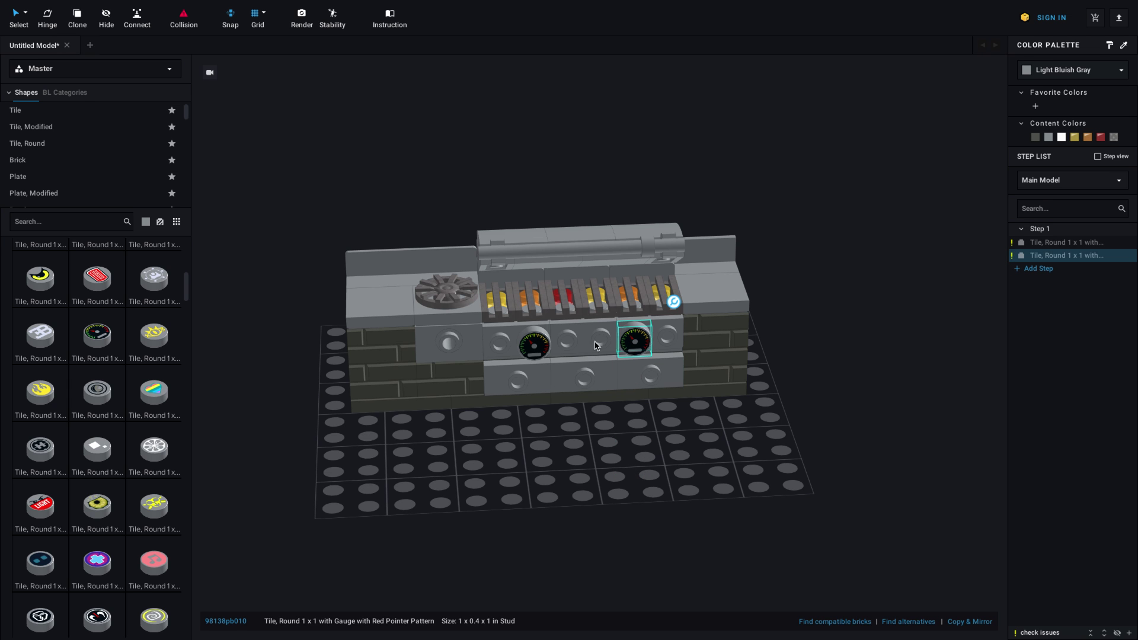
ctrl+click(548, 351)
click(1098, 71)
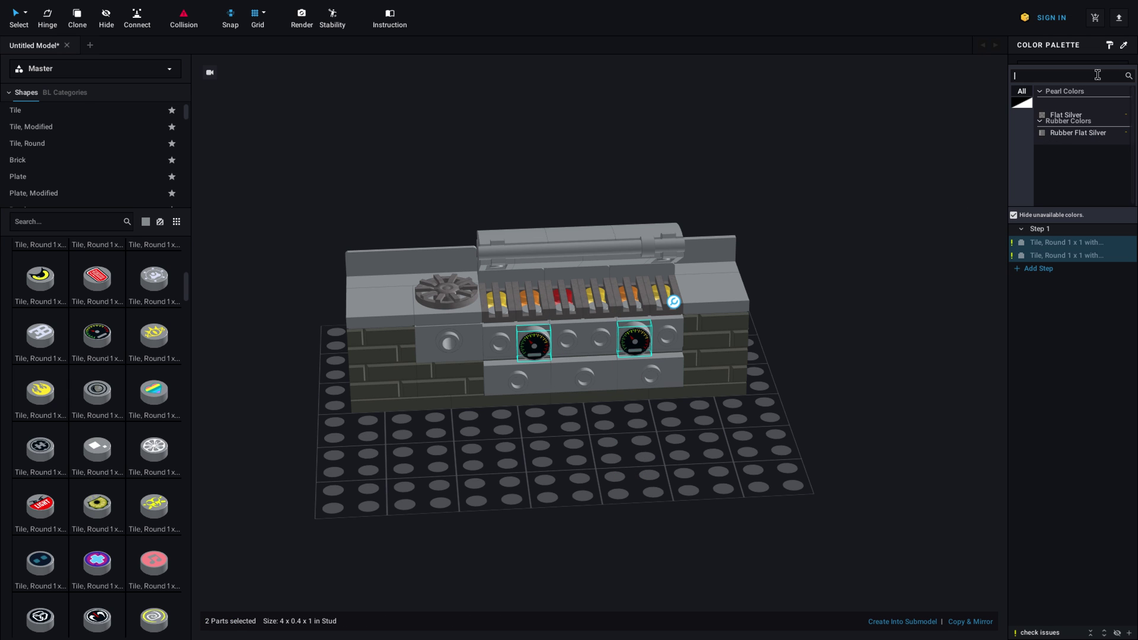
click(1080, 117)
click(854, 320)
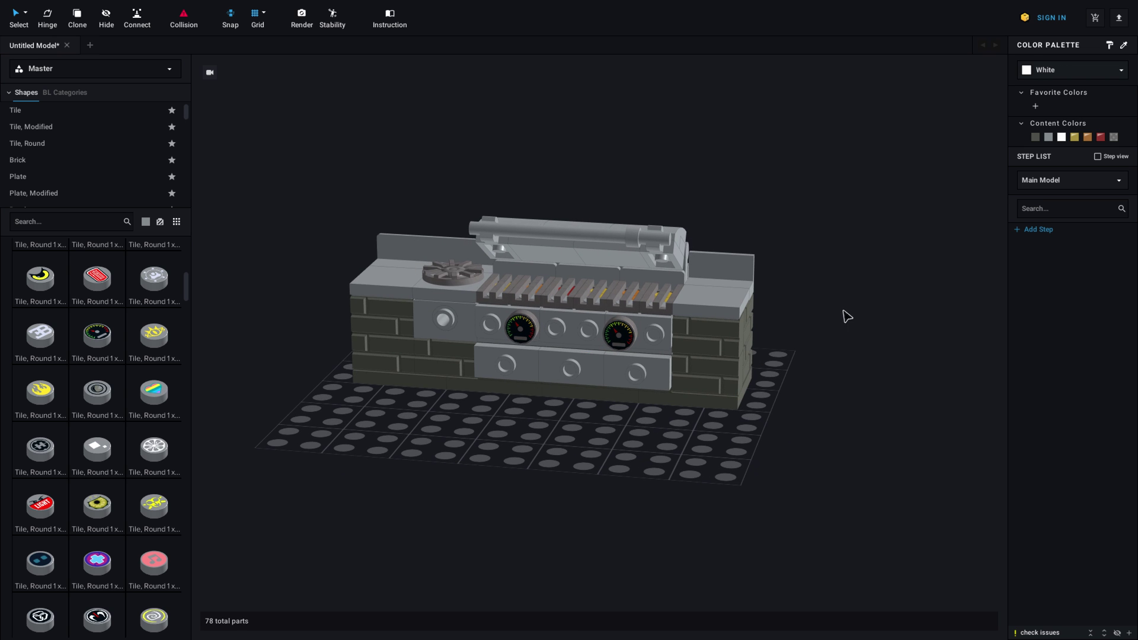
click(81, 111)
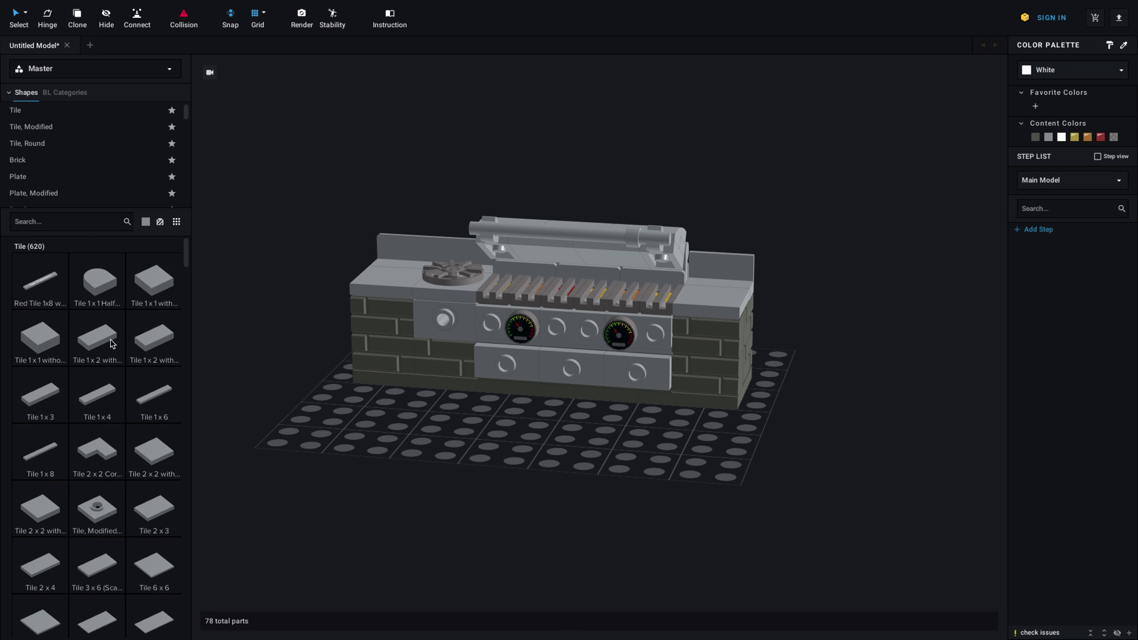
drag(111, 343, 579, 339)
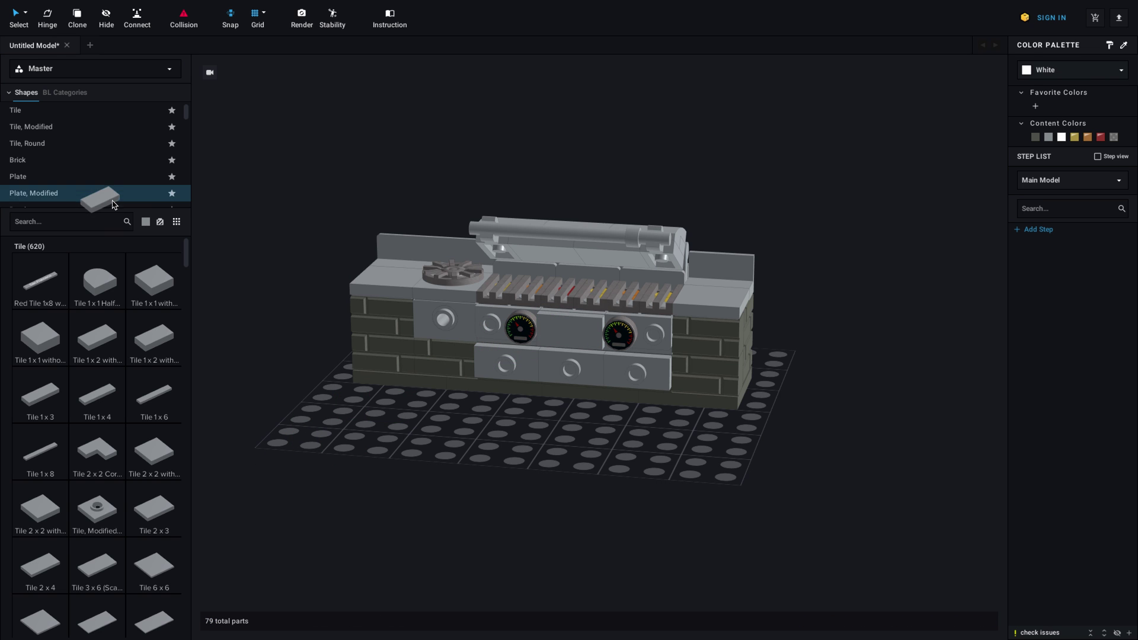
Add round 1x1 plates beside the gauges and recolour them dark grey
click(116, 147)
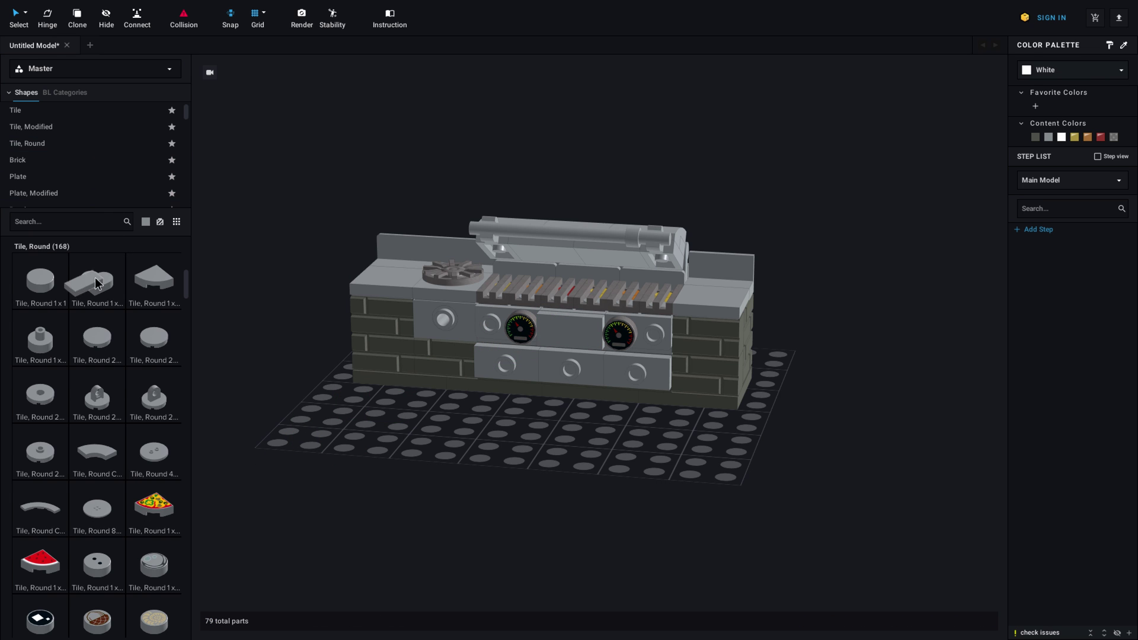
scroll(97, 135, down, 1)
scroll(93, 151, down, 1)
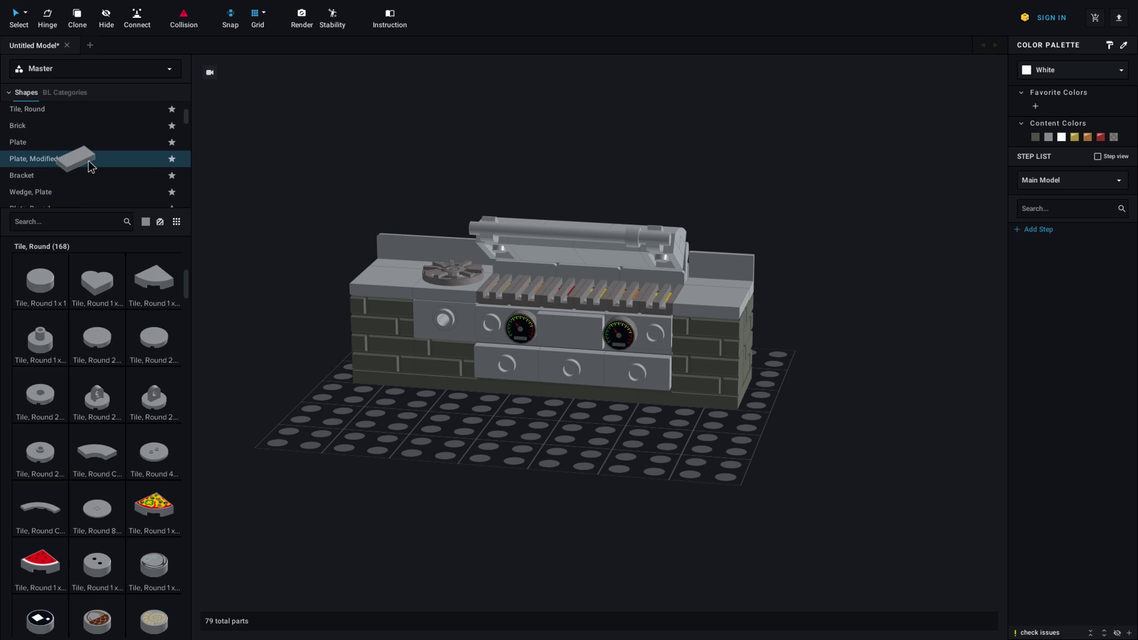
scroll(89, 166, down, 3)
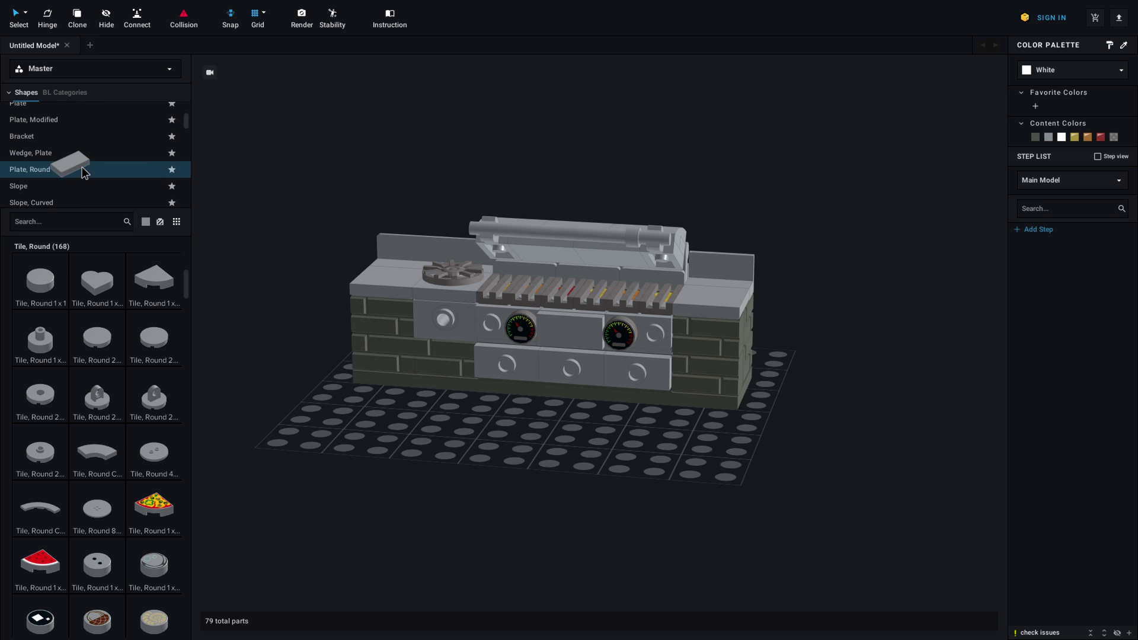
click(83, 168)
drag(66, 272, 448, 327)
drag(653, 344, 482, 498)
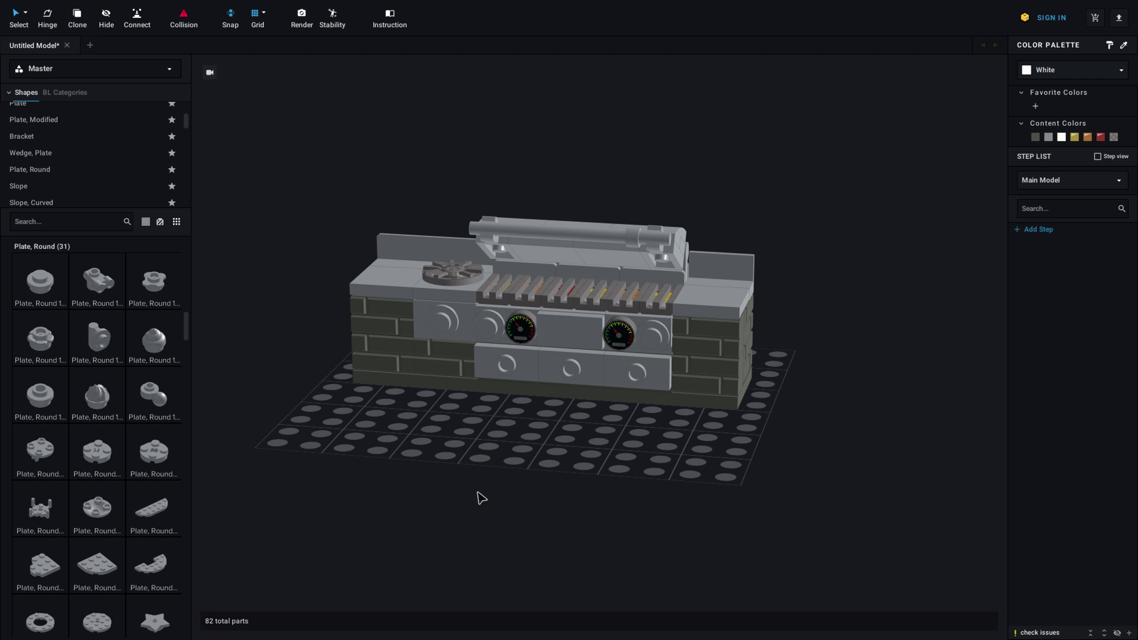
click(486, 339)
ctrl+click(442, 320)
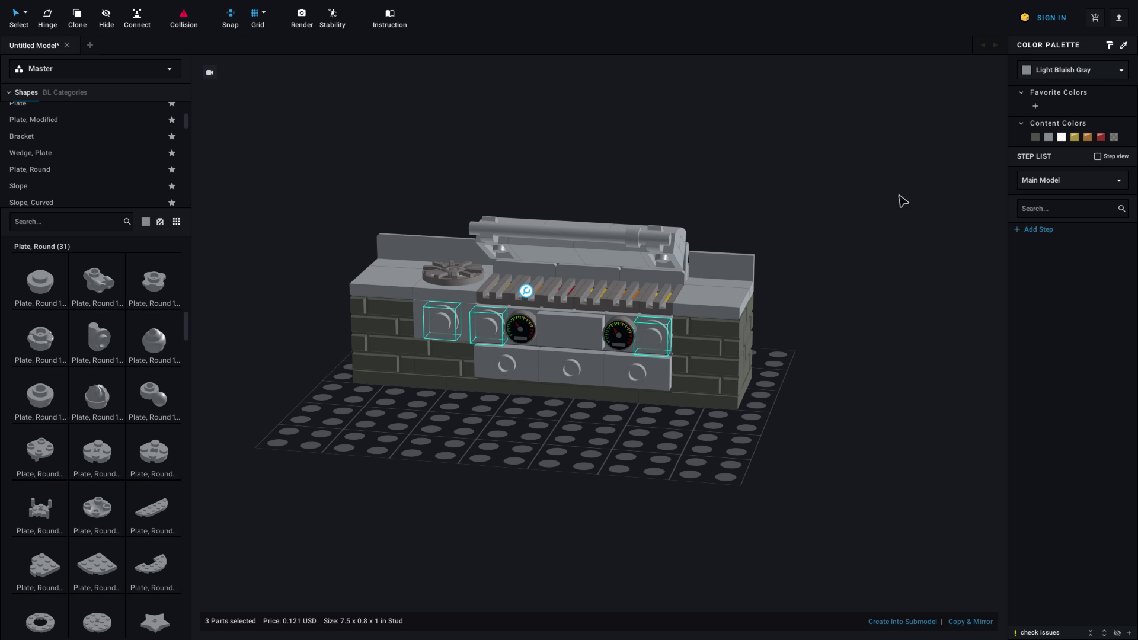
click(1114, 137)
click(907, 219)
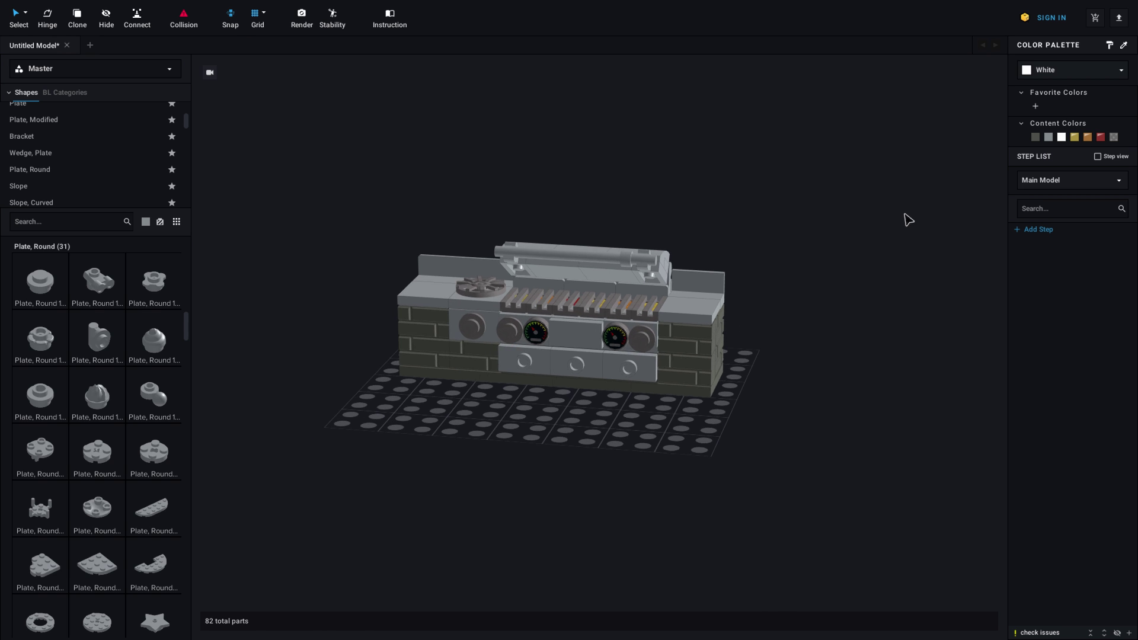
right_drag(907, 219, 905, 260)
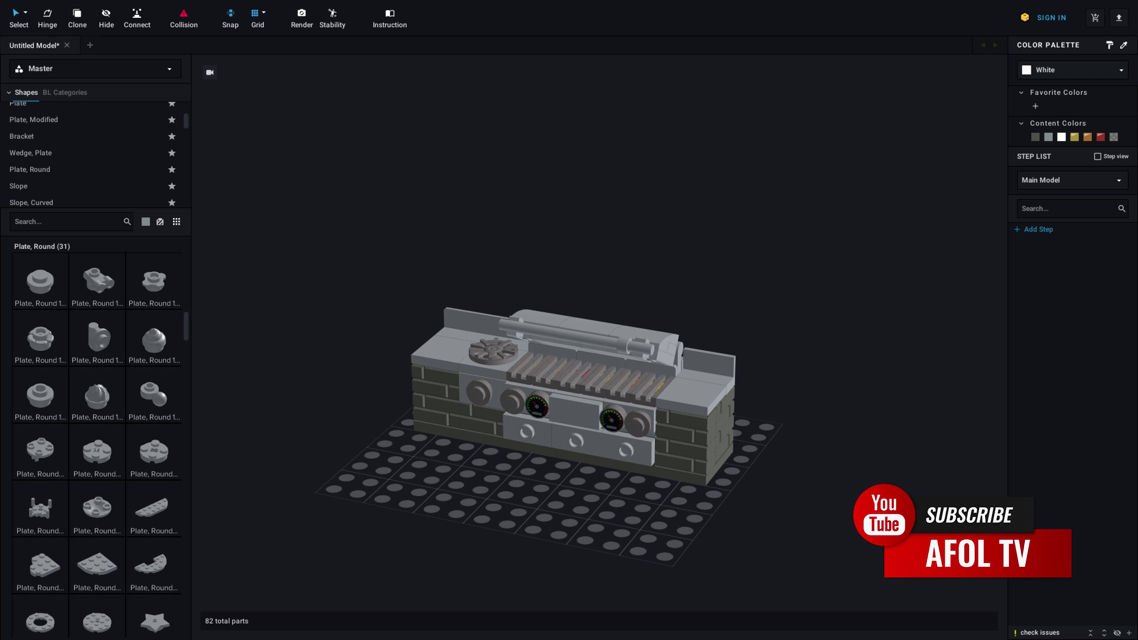